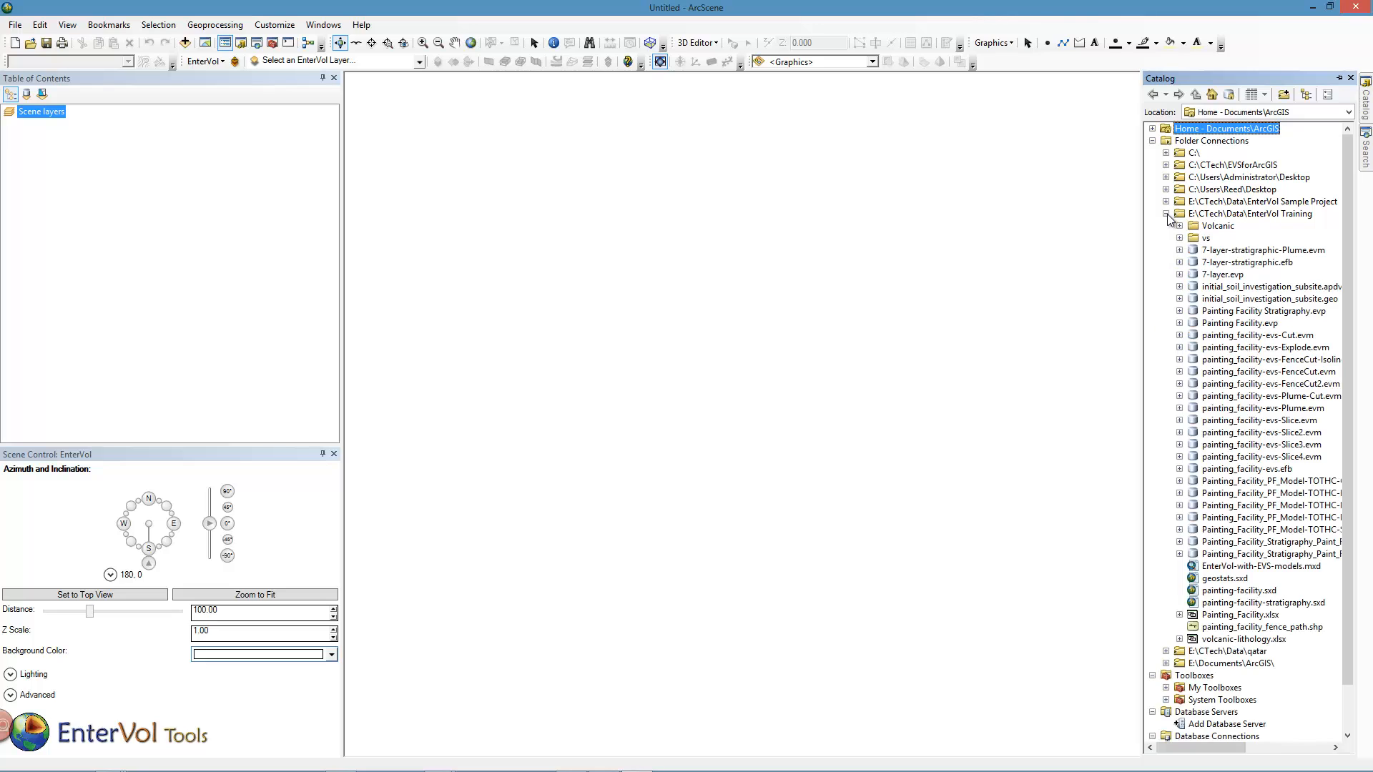
Add the boreholes$ and lithology$ tables from volcanic-lithology.xlsx to the scene layers.
left_click(1180, 639)
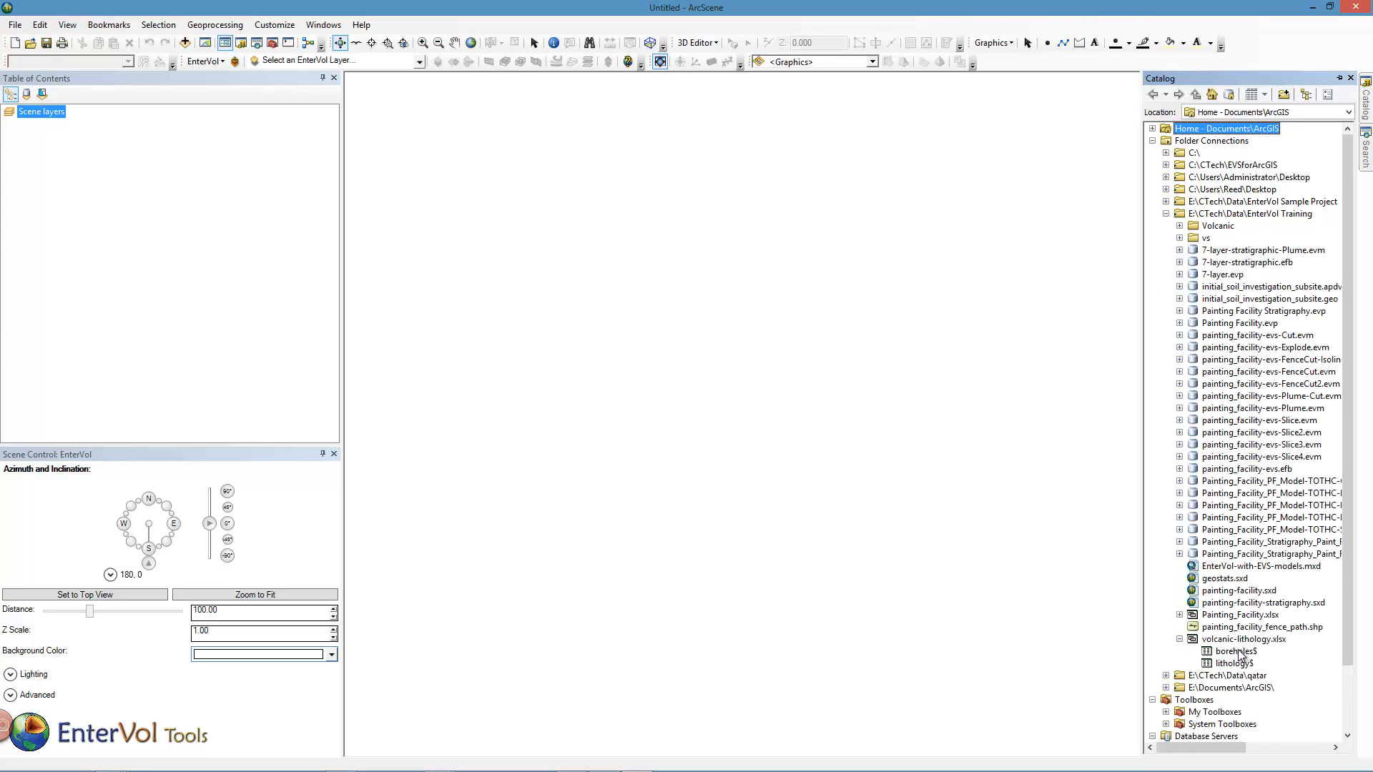
left_click_drag(1244, 652, 242, 299)
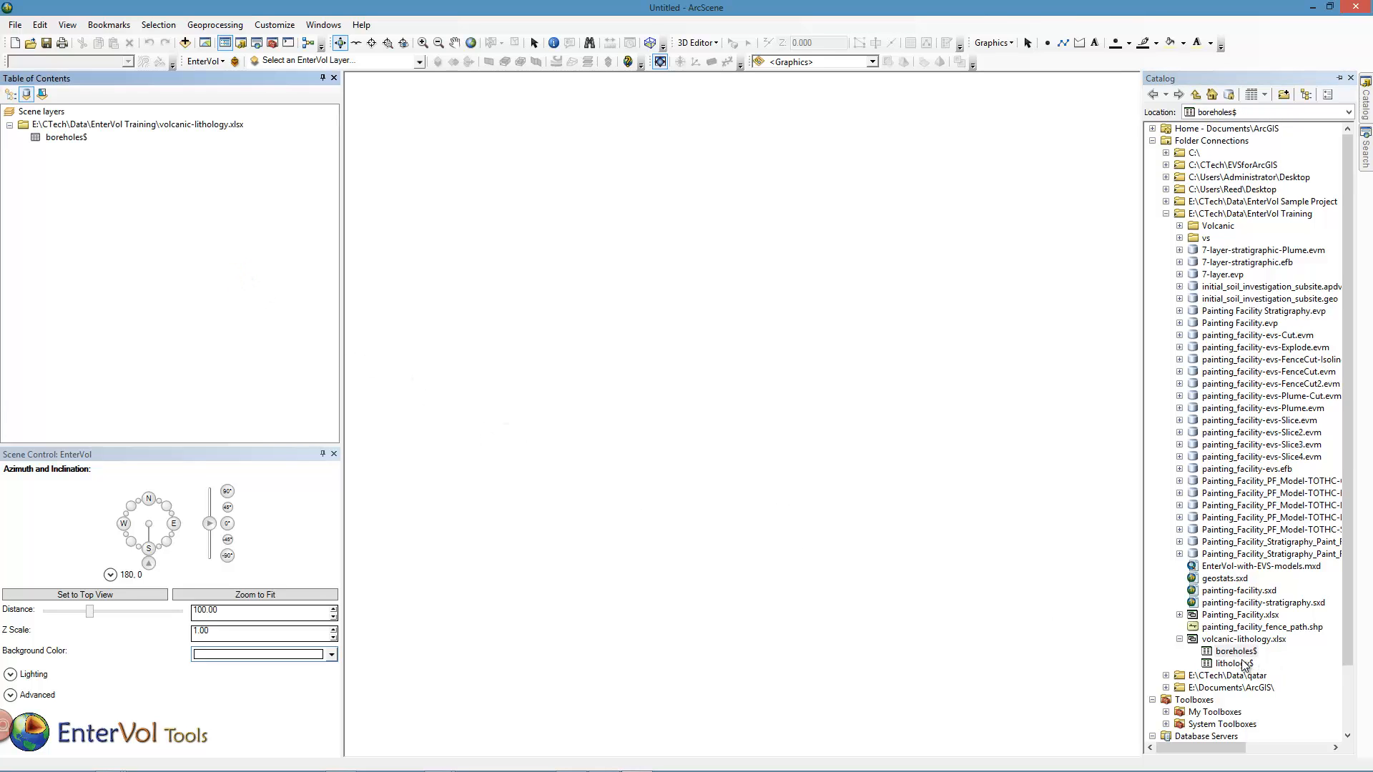
left_click_drag(1244, 663, 197, 313)
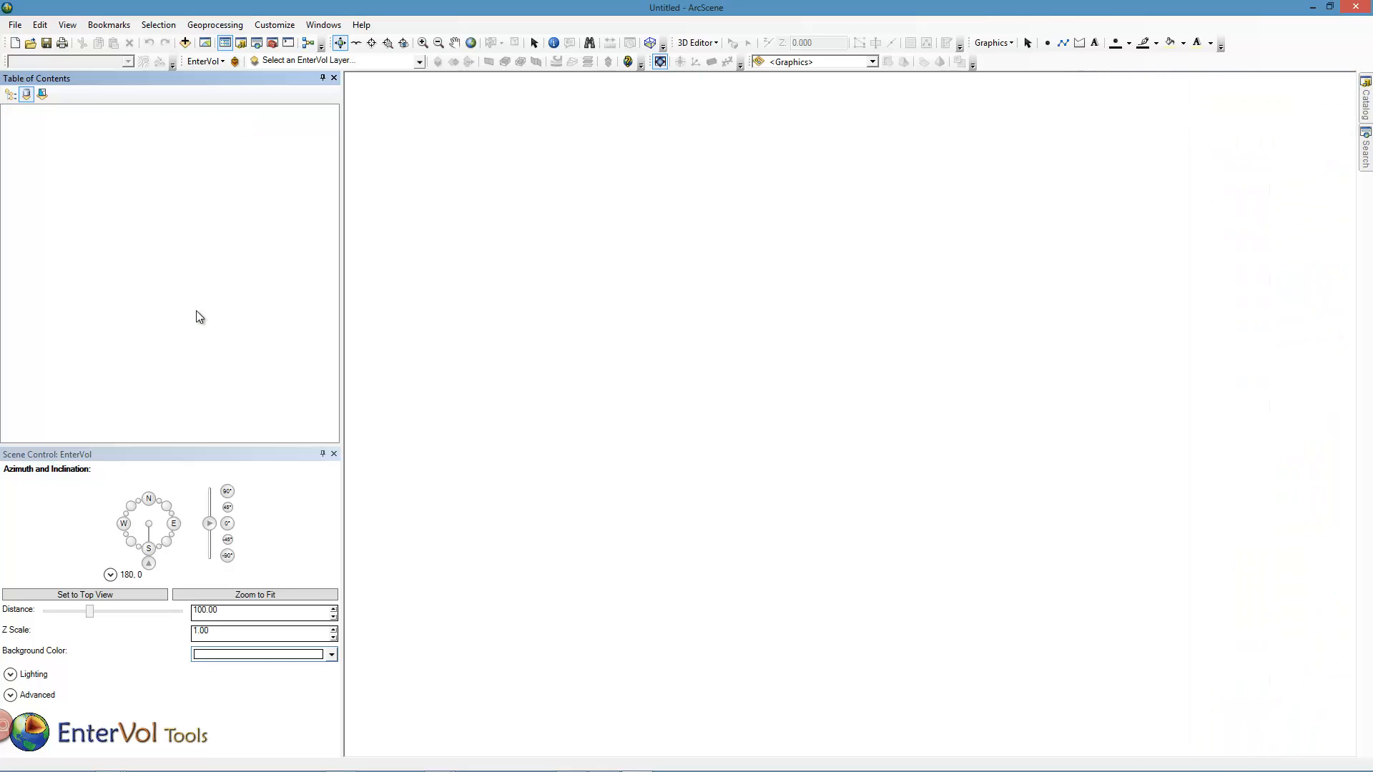
Open the EnterVol Modeling window and move it toward the centre of the screen.
left_click(220, 61)
left_click(218, 74)
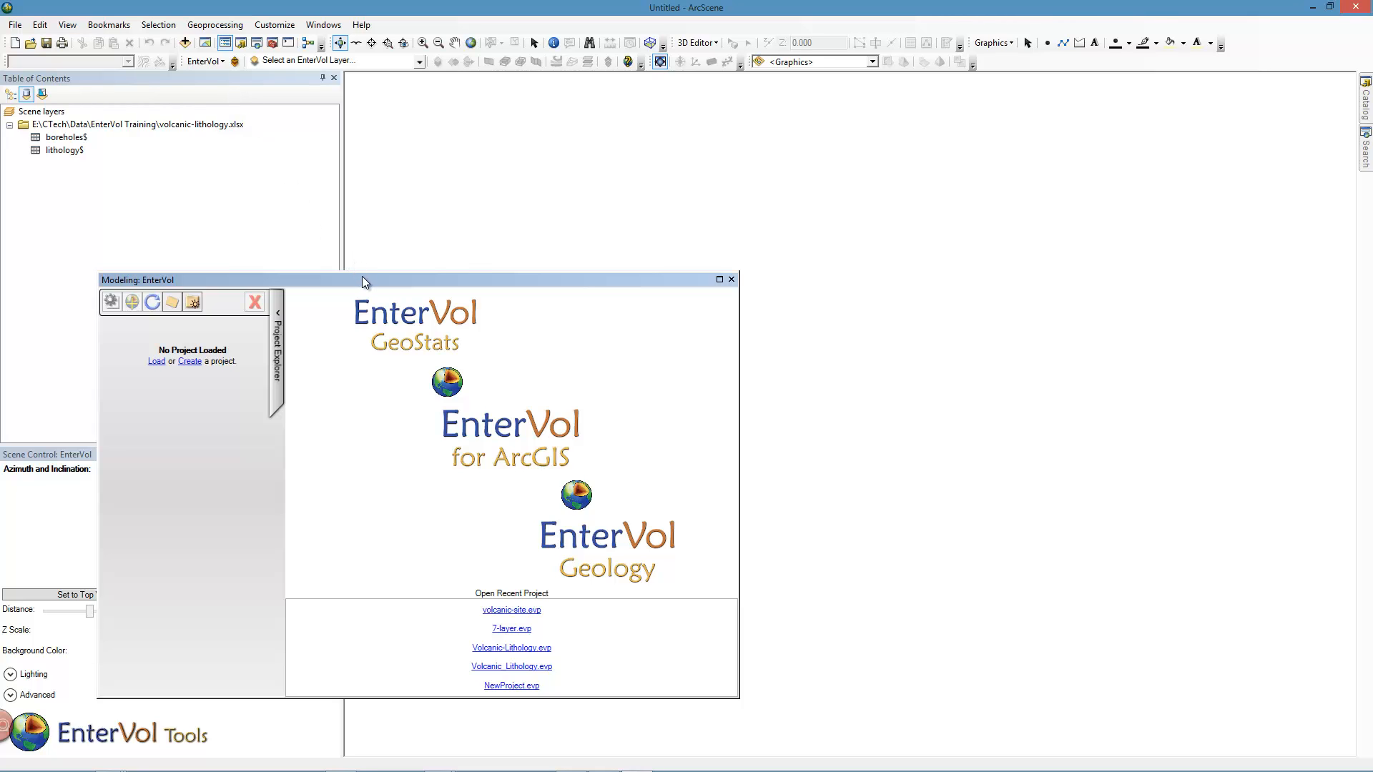
left_click_drag(392, 277, 596, 244)
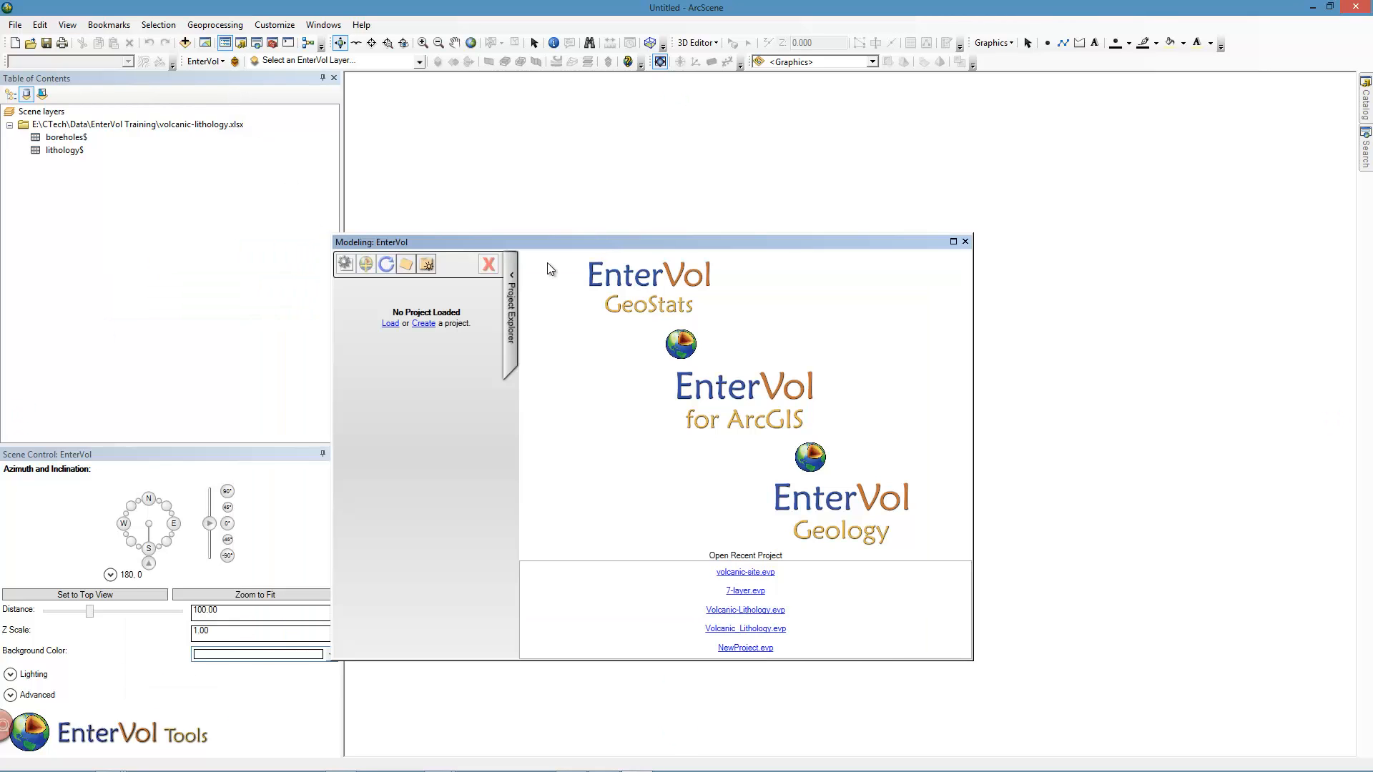
Create a new EnterVol project saved as Volcanic_Site in the Volcanic folder.
left_click(420, 323)
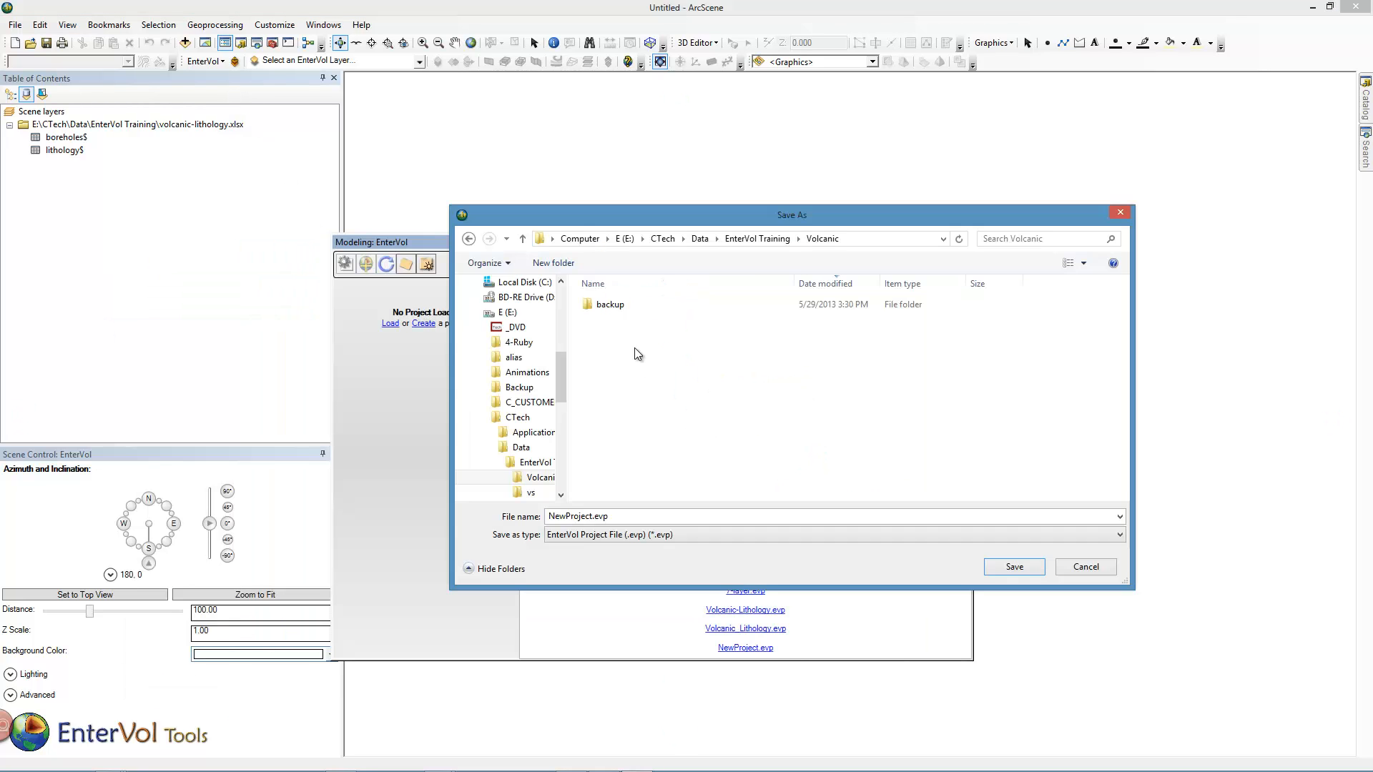
left_click(632, 515)
type("Volcanic_Site")
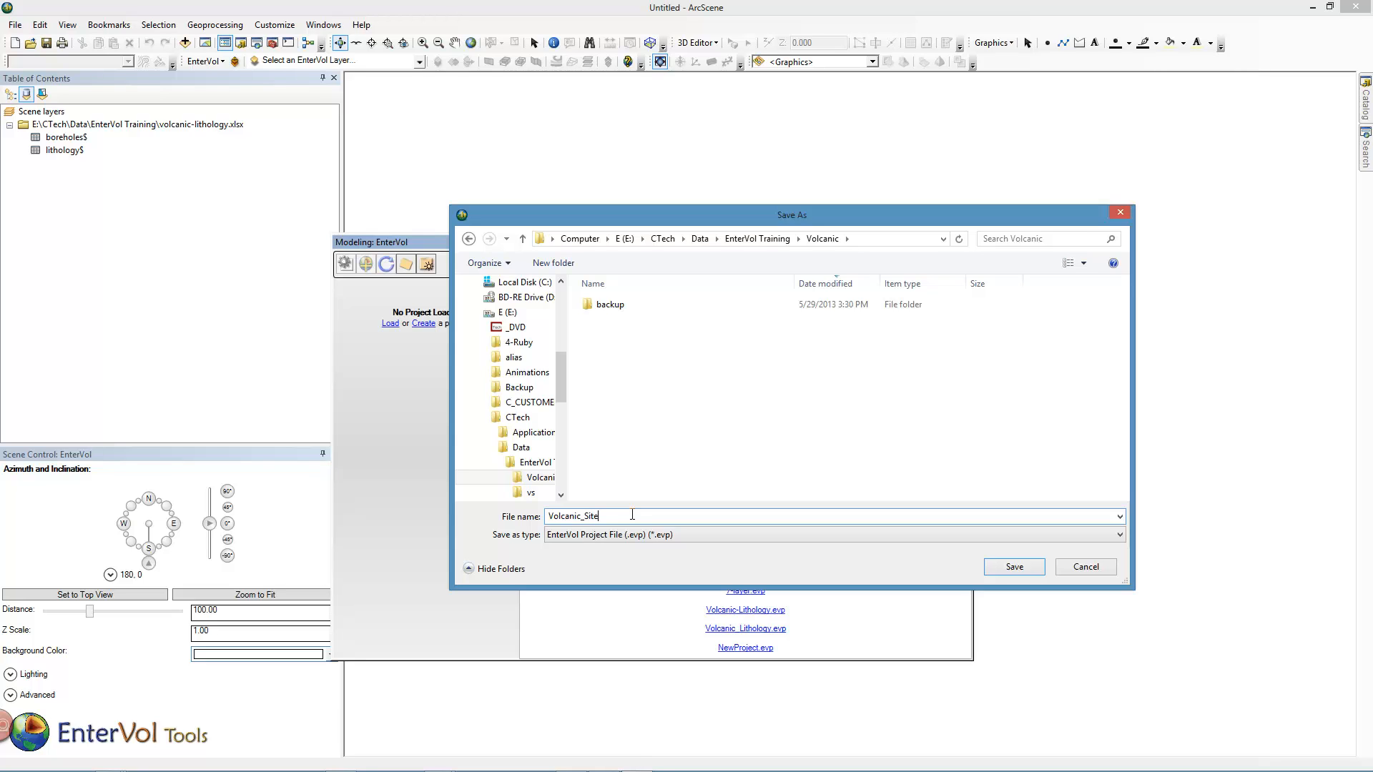
key("Return")
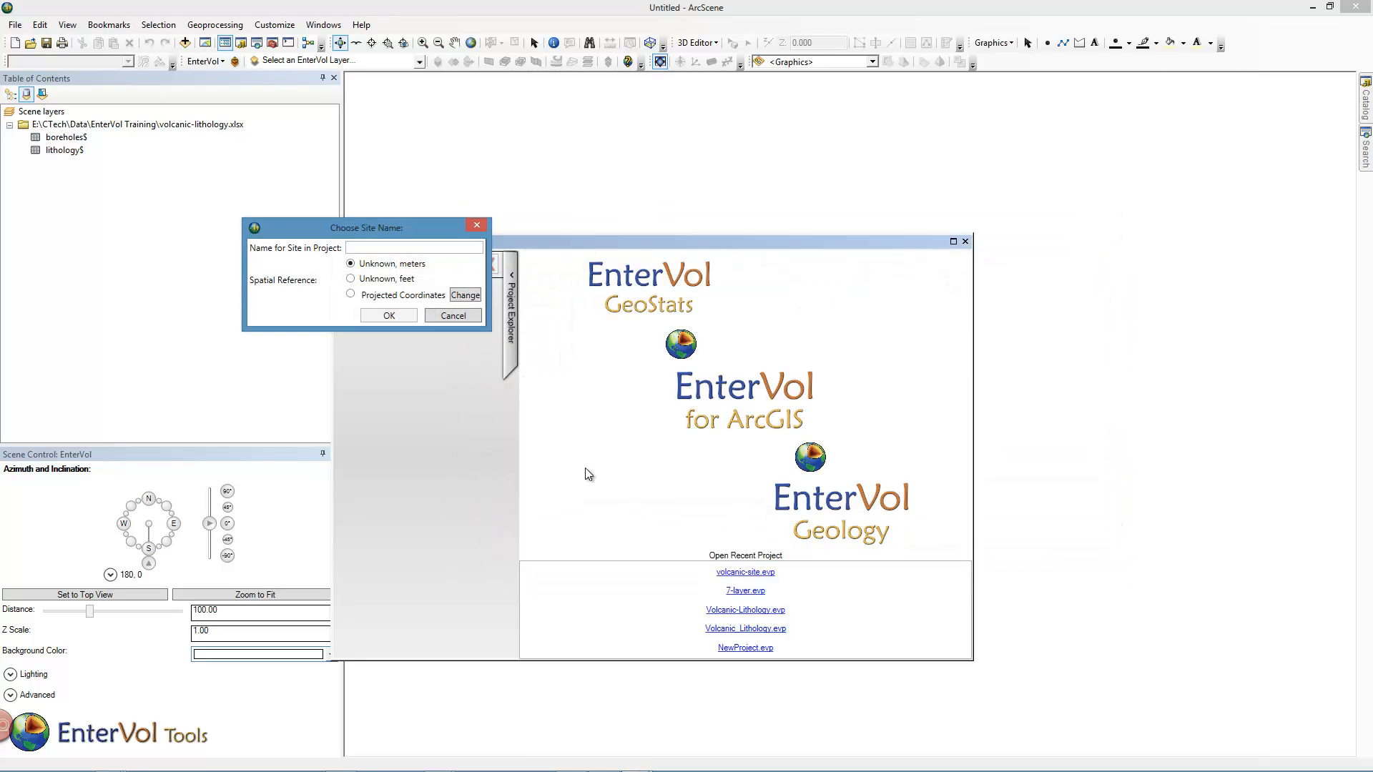
Name the project site Volcanic Lithology and choose projected coordinates as its spatial reference.
left_click(350, 294)
left_click(371, 248)
type("Volc")
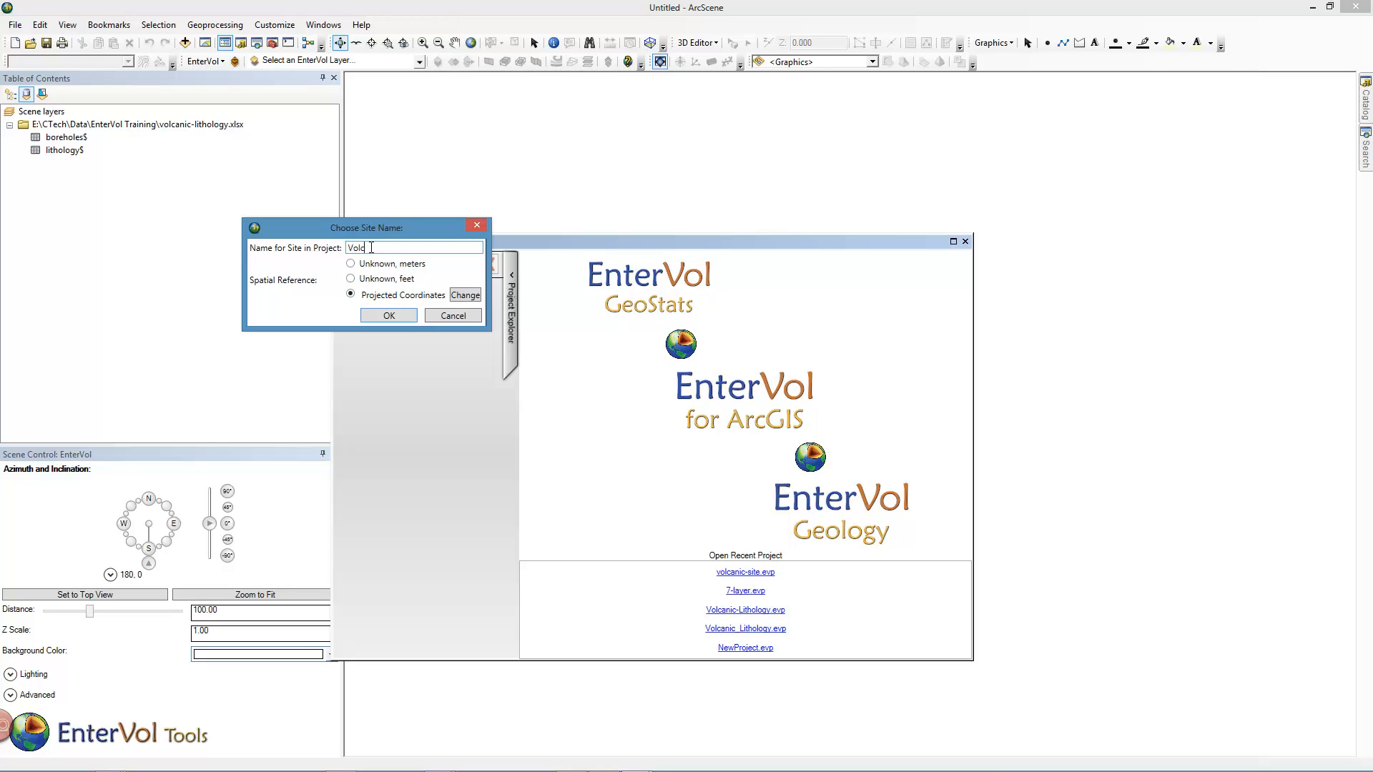
type("anic Lithologyh")
key("BackSpace")
Set the site's projected coordinate system to WGS 1984 UTM Zone 5N and confirm the site settings.
left_click(476, 295)
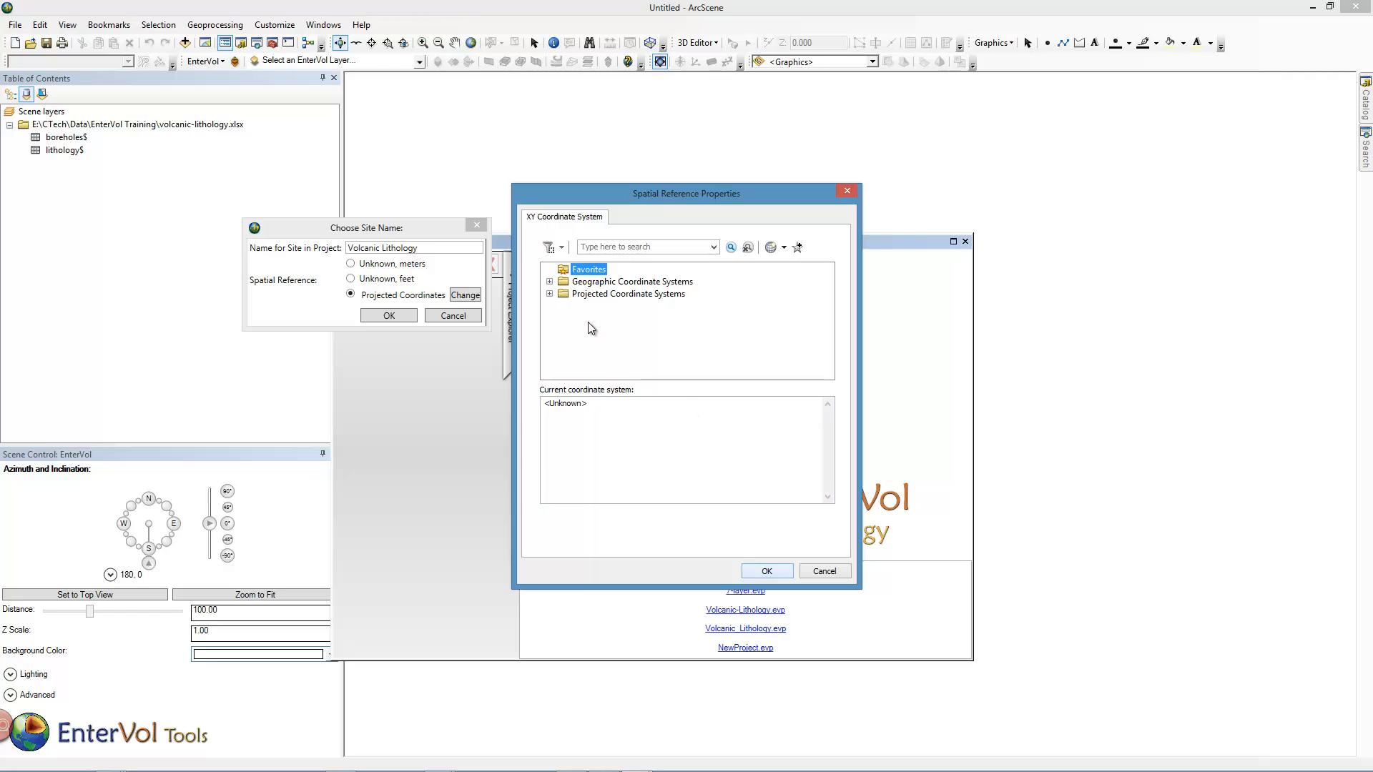
left_click(549, 293)
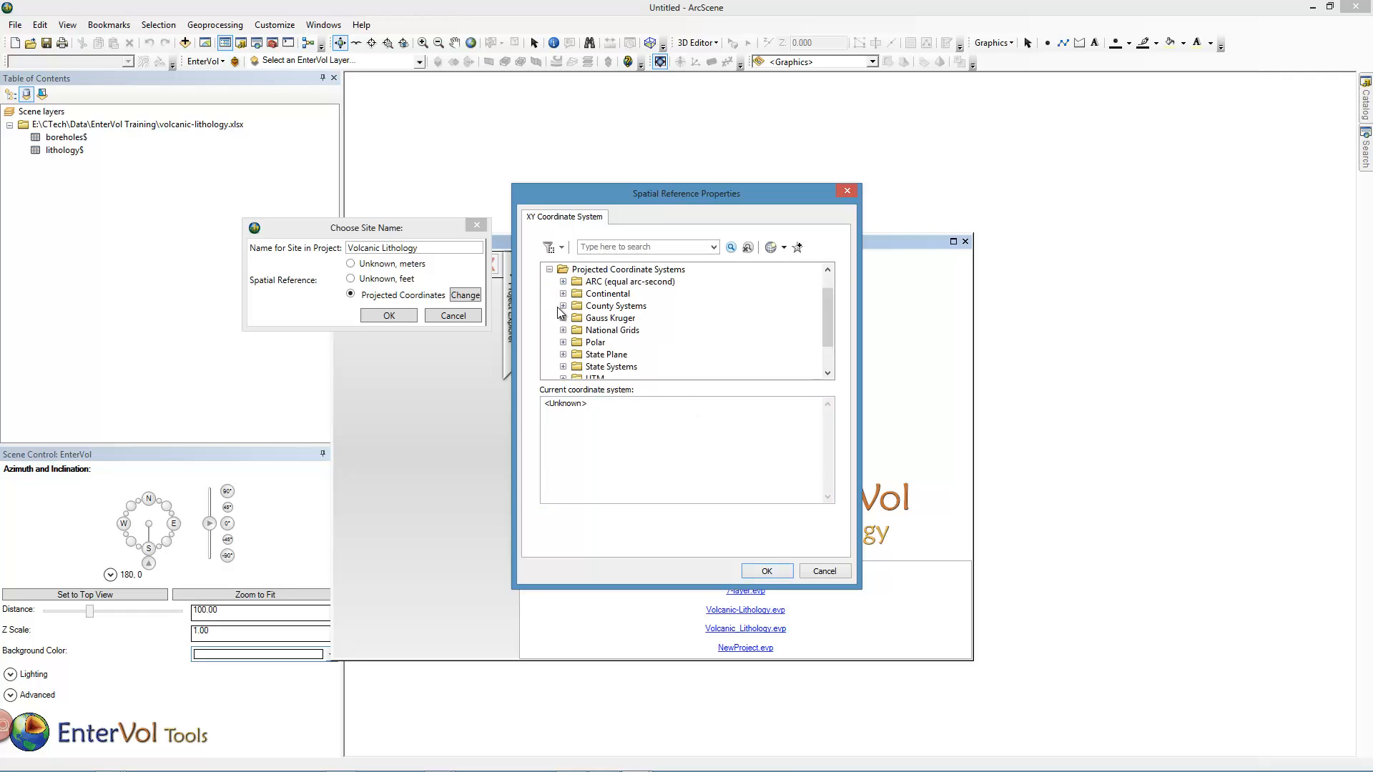
left_click(563, 377)
scroll(615, 376, "down", 3)
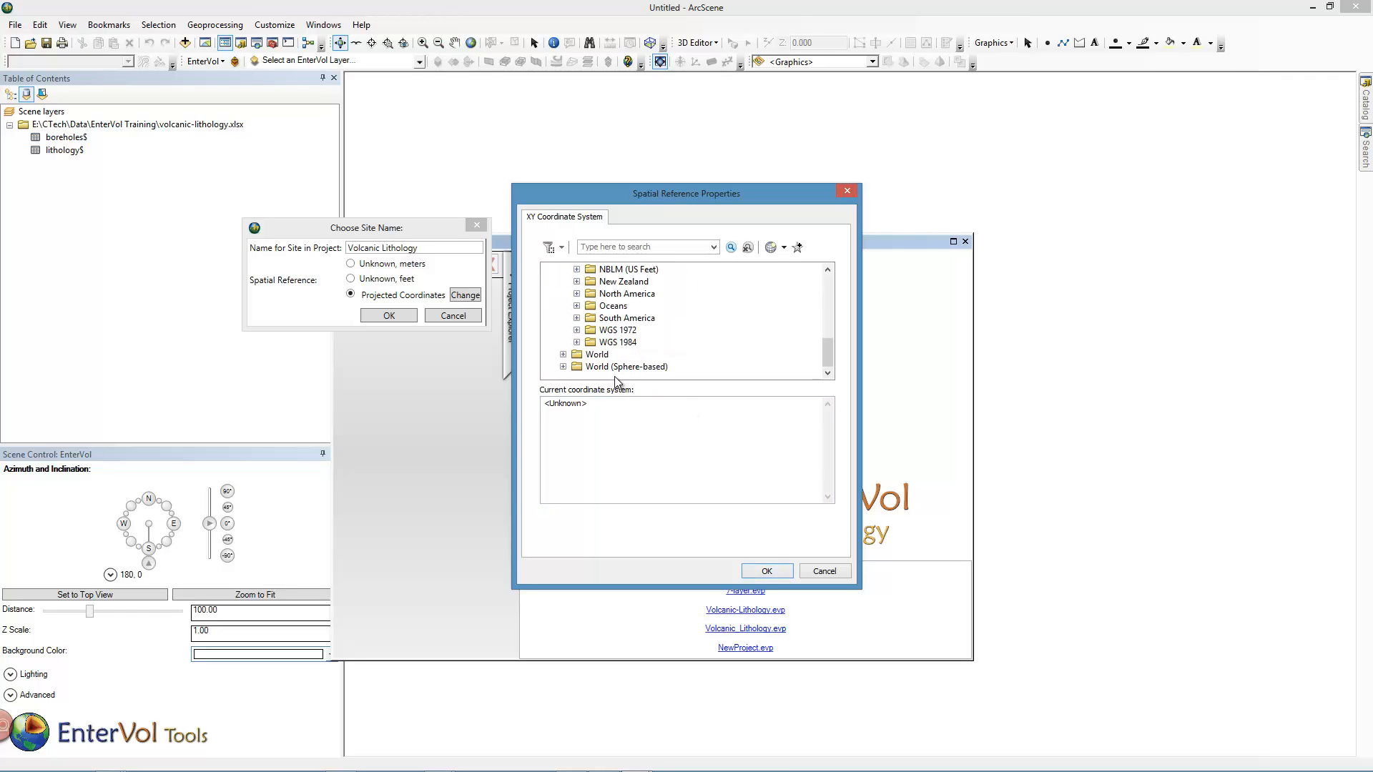
left_click(576, 342)
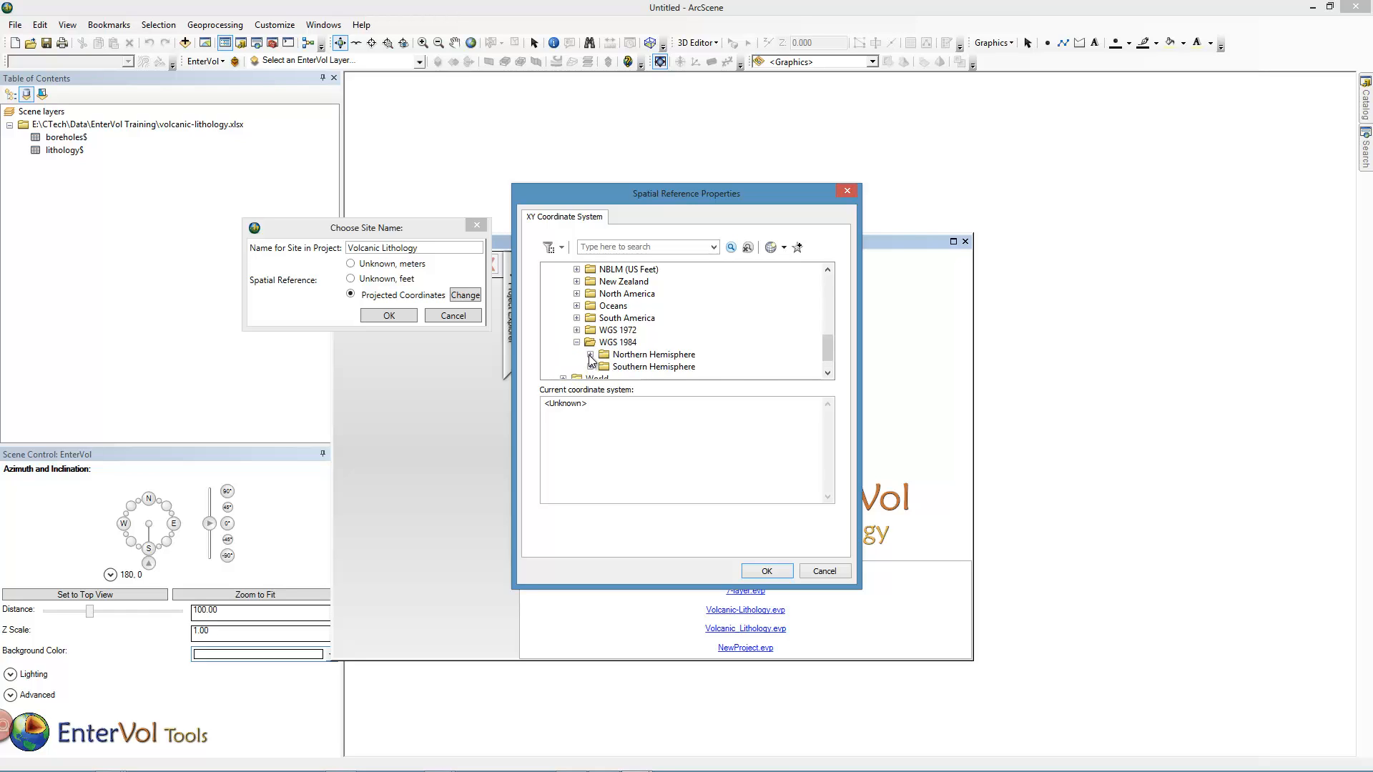
left_click(590, 354)
left_click_drag(827, 305, 827, 355)
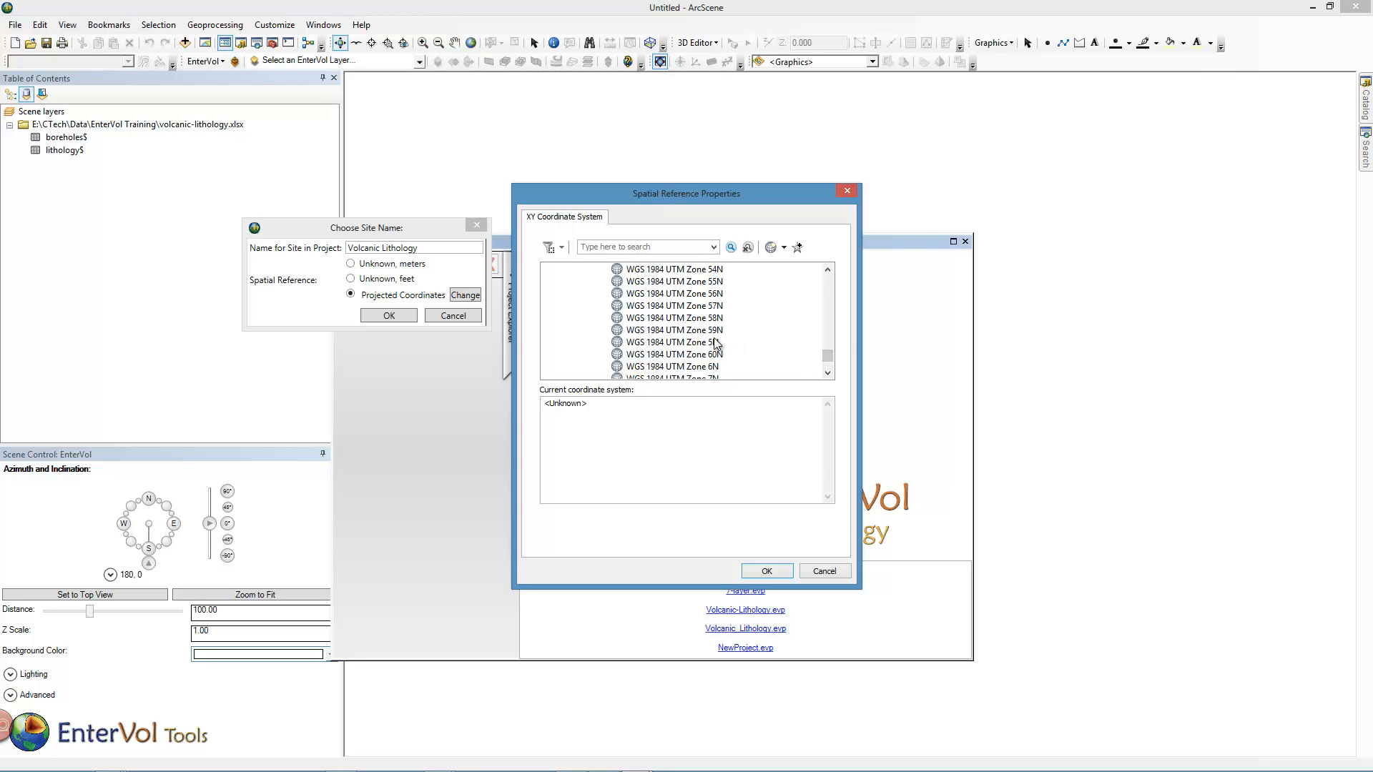
left_click(715, 342)
left_click(763, 570)
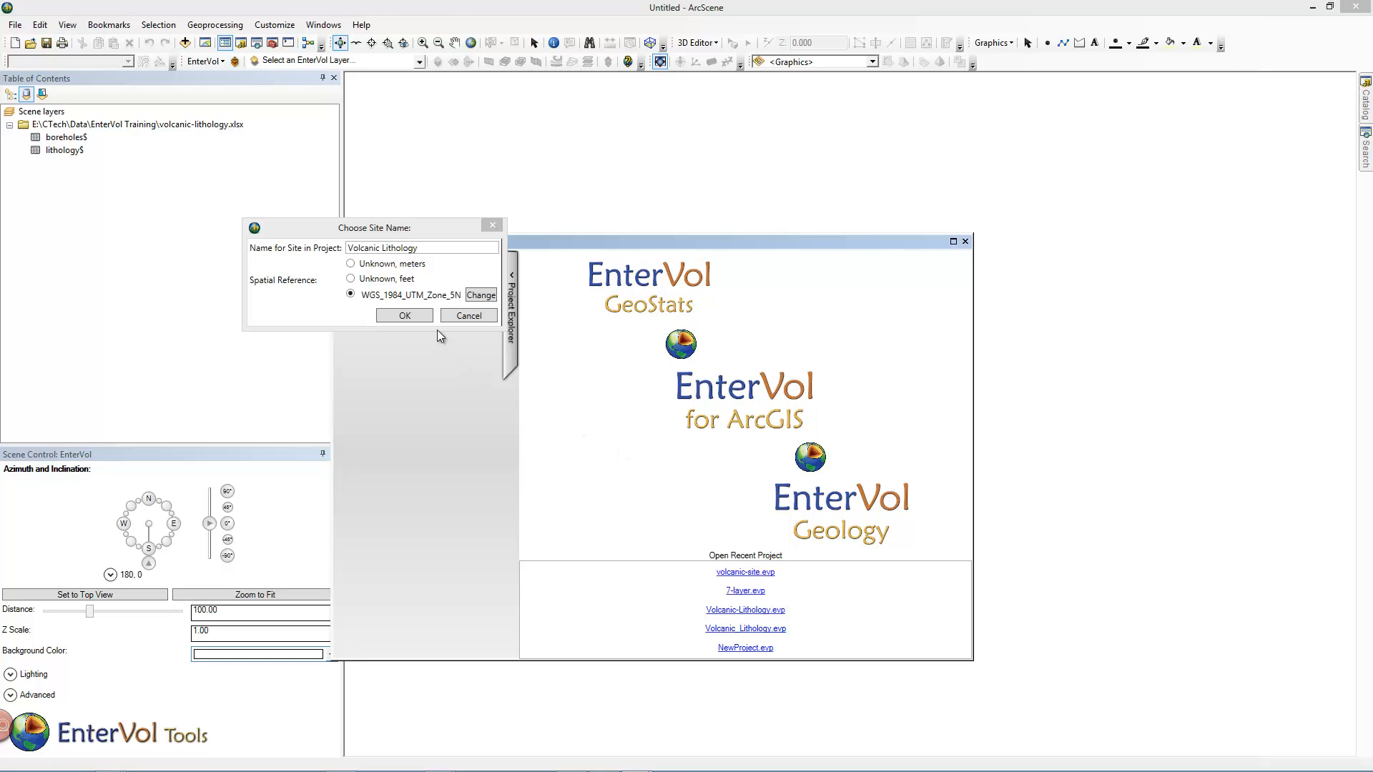
left_click(425, 318)
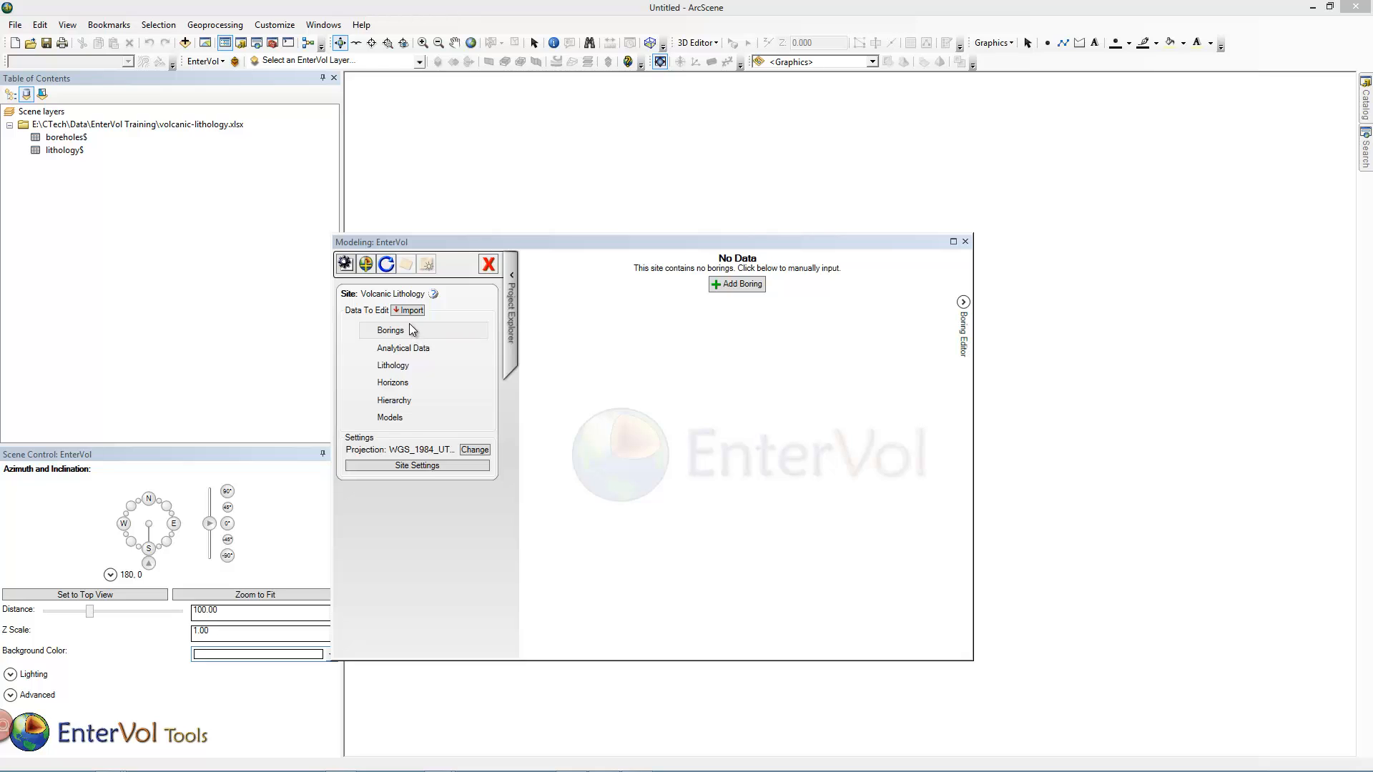
Start importing the boreholes$ table from the current document as Simple Vertical Borings.
left_click(415, 313)
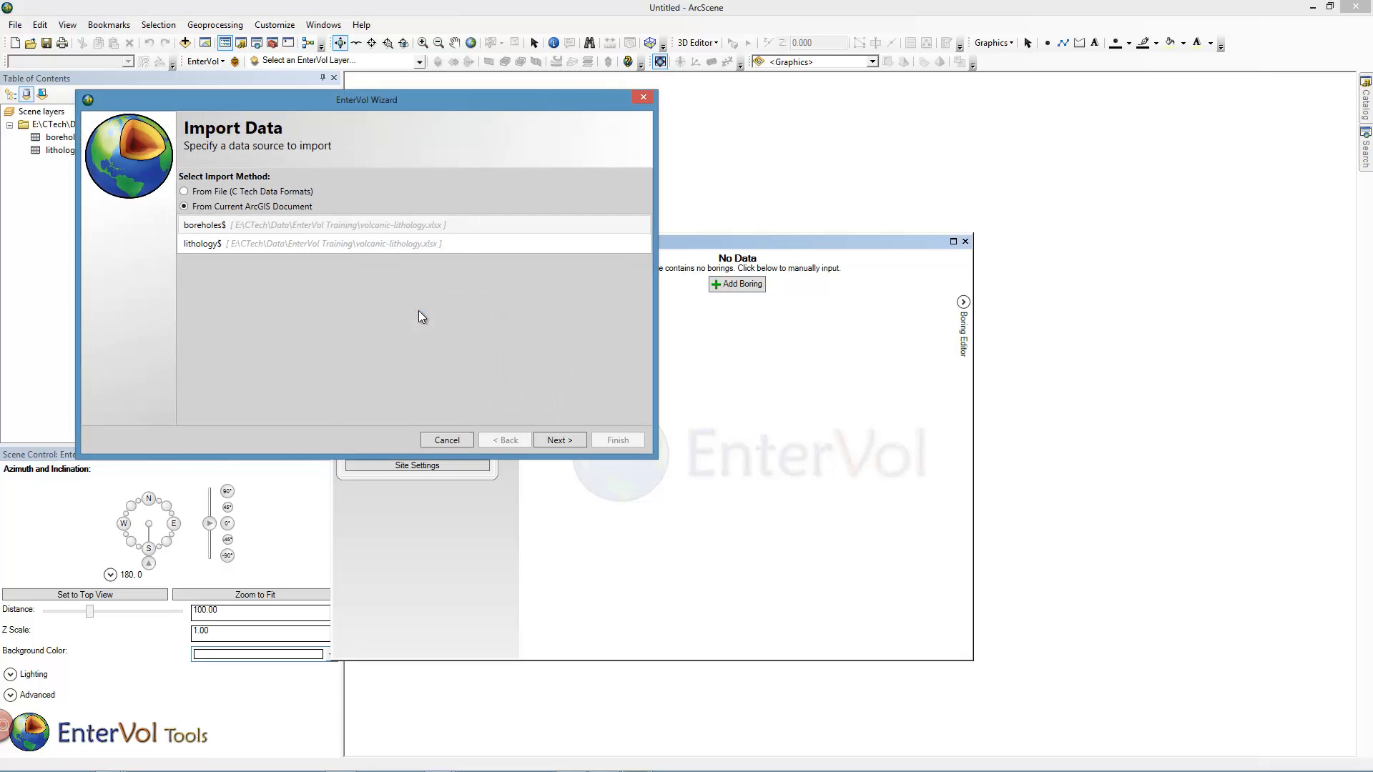
left_click(229, 229)
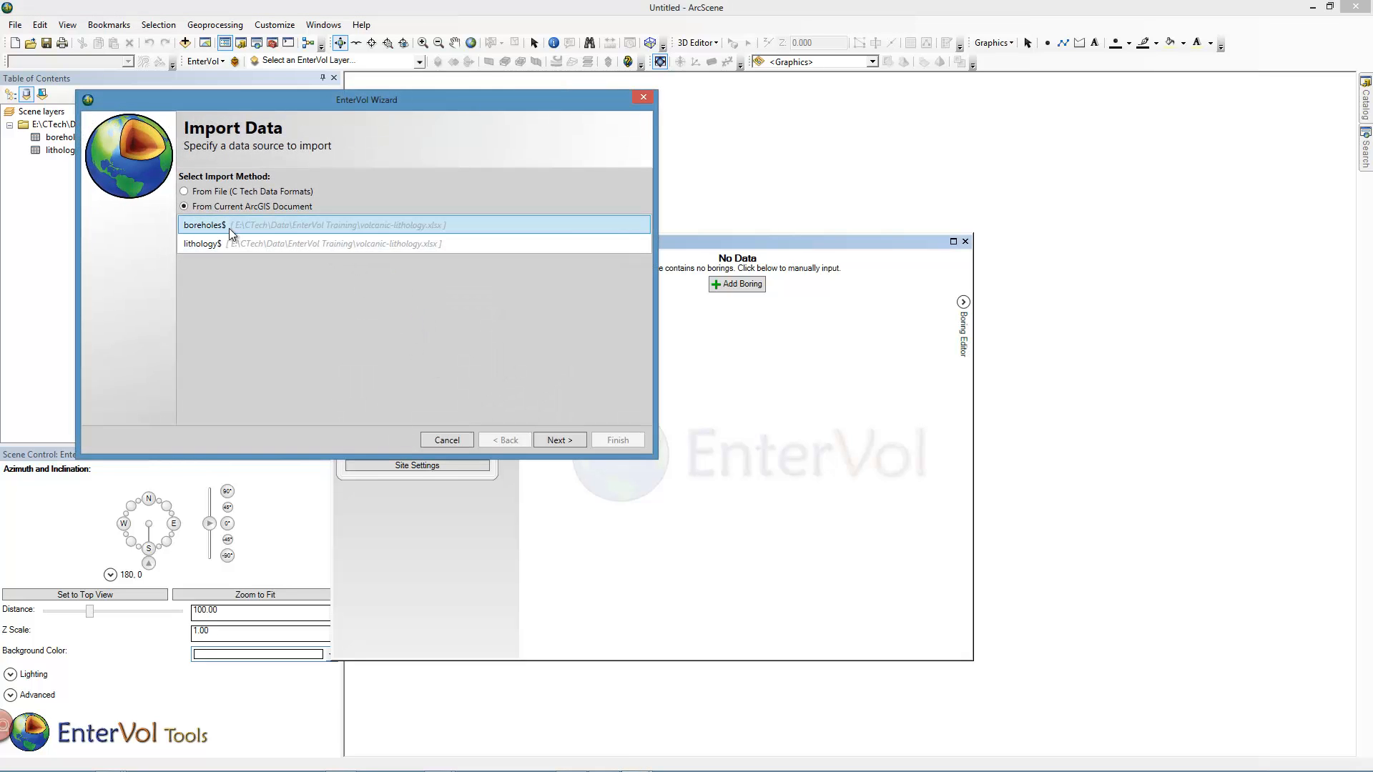
left_click(549, 440)
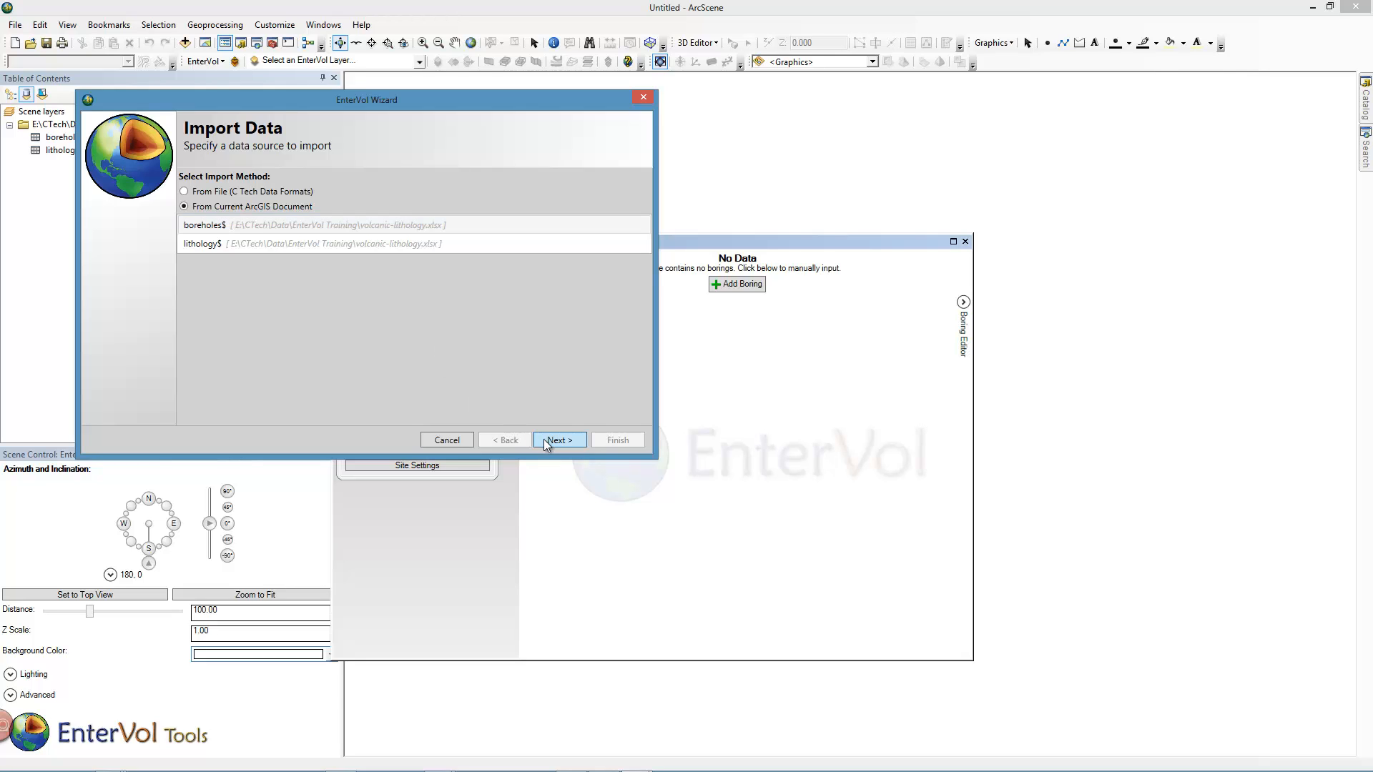
left_click(253, 203)
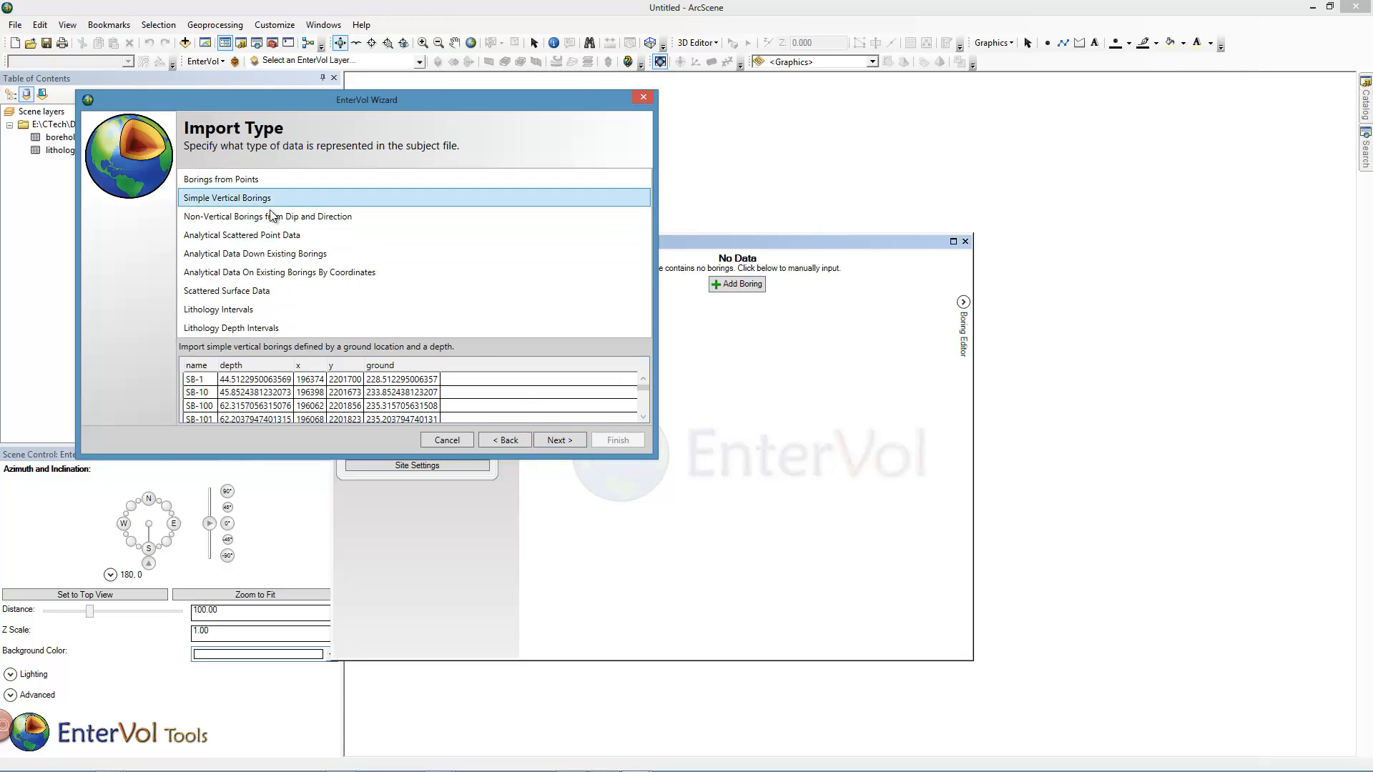
left_click(563, 438)
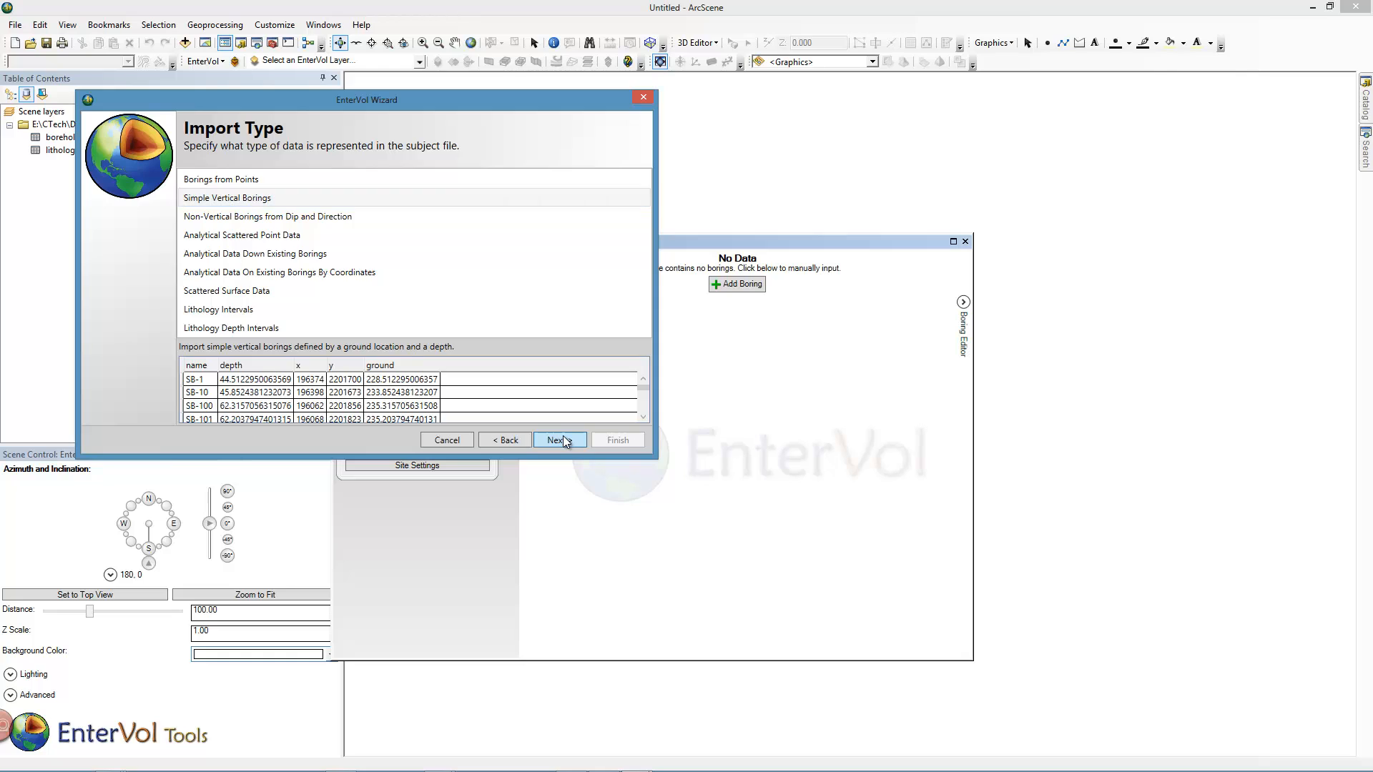
Map Ground Z coordinates to the ground column and boring name to the name column.
left_click(296, 227)
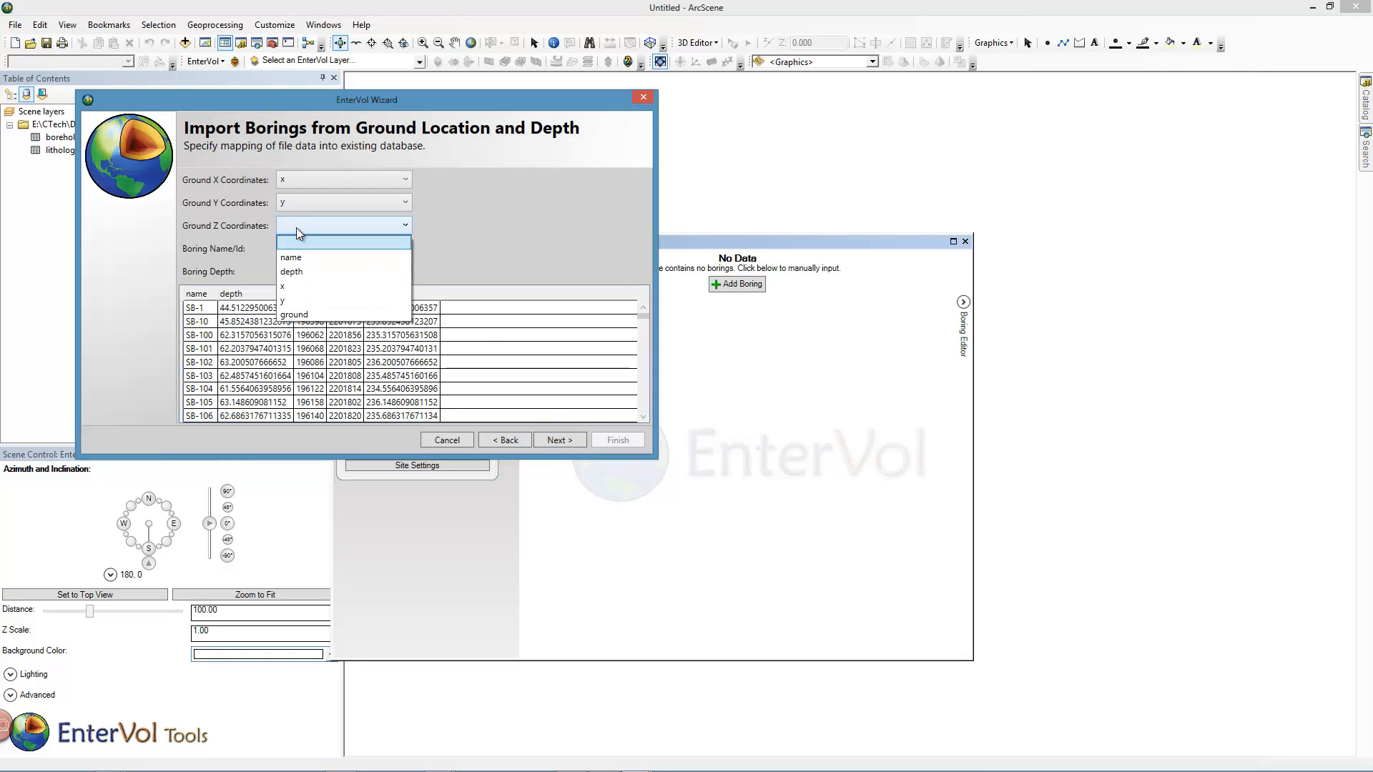
left_click(302, 314)
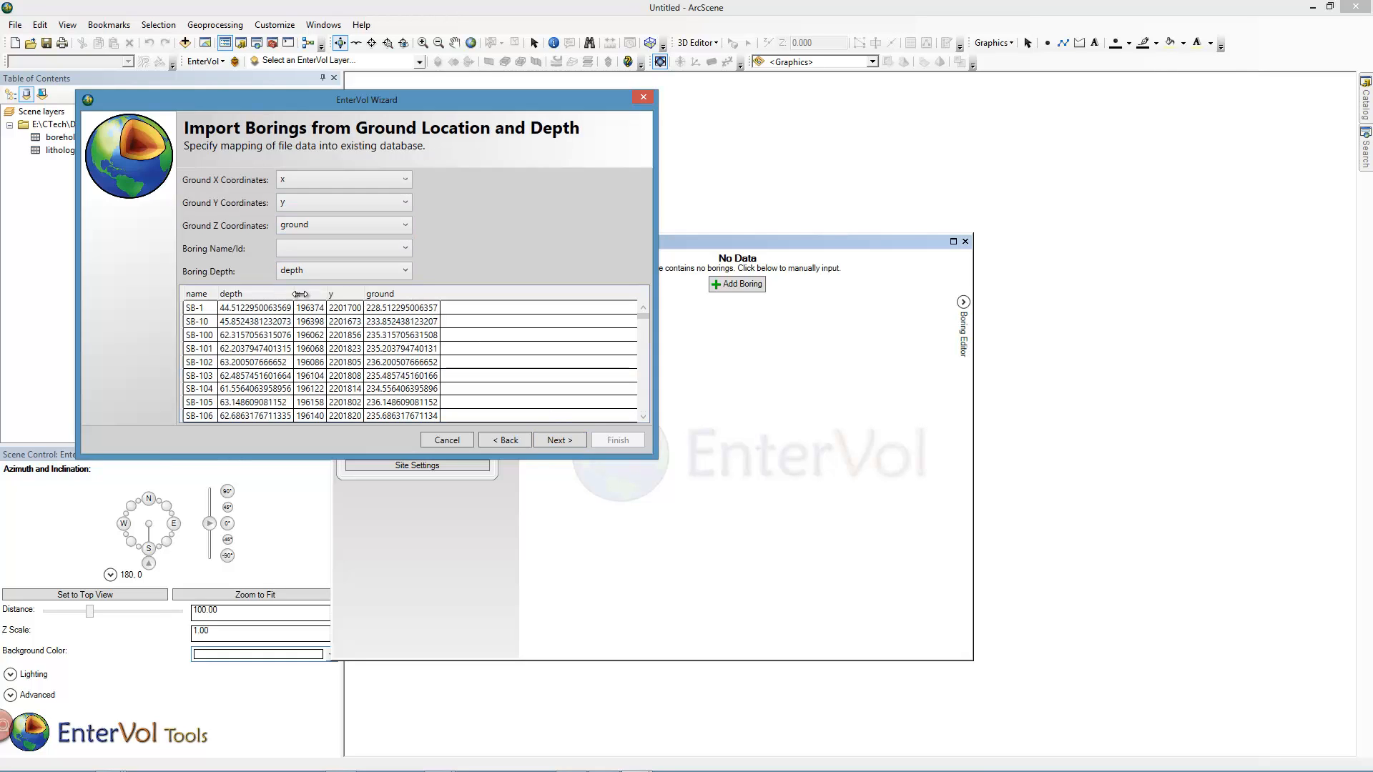
left_click(298, 250)
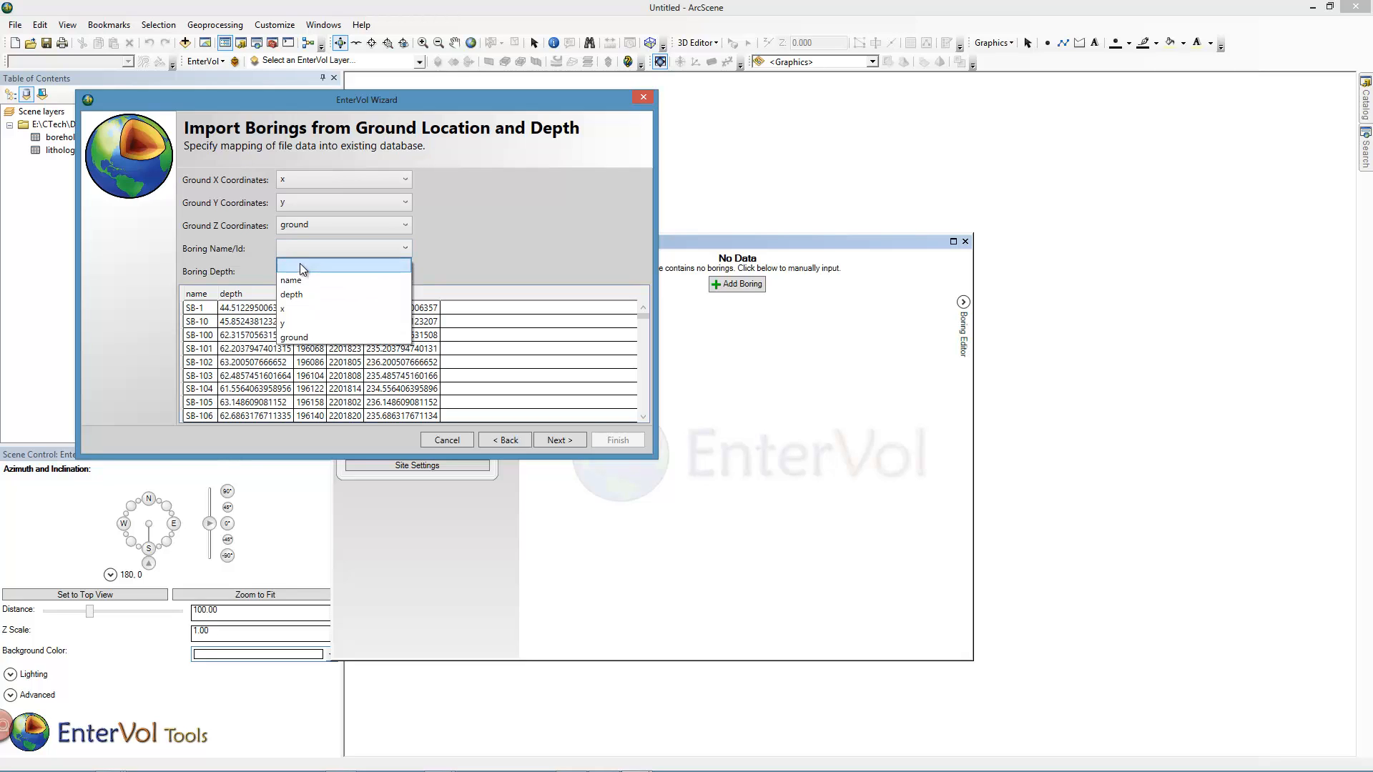
left_click(299, 279)
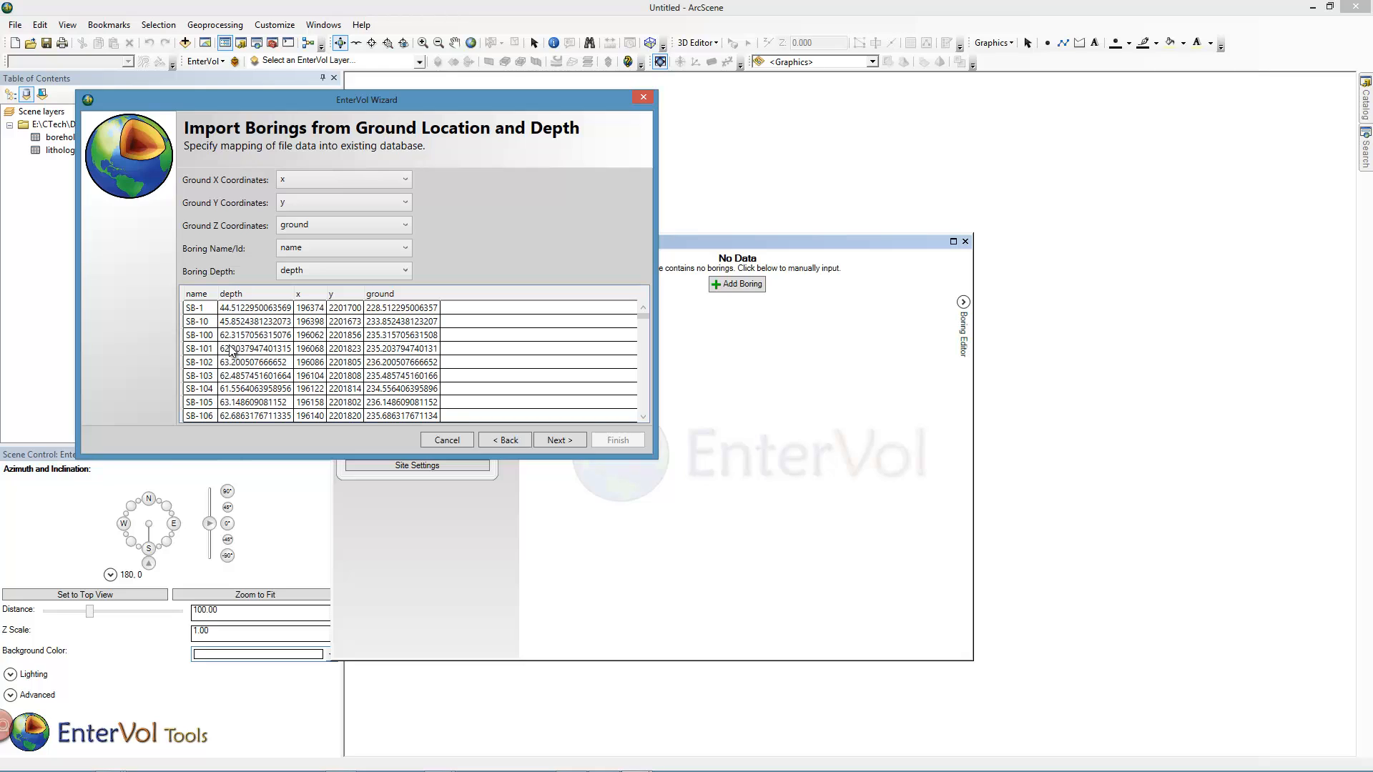
left_click(552, 443)
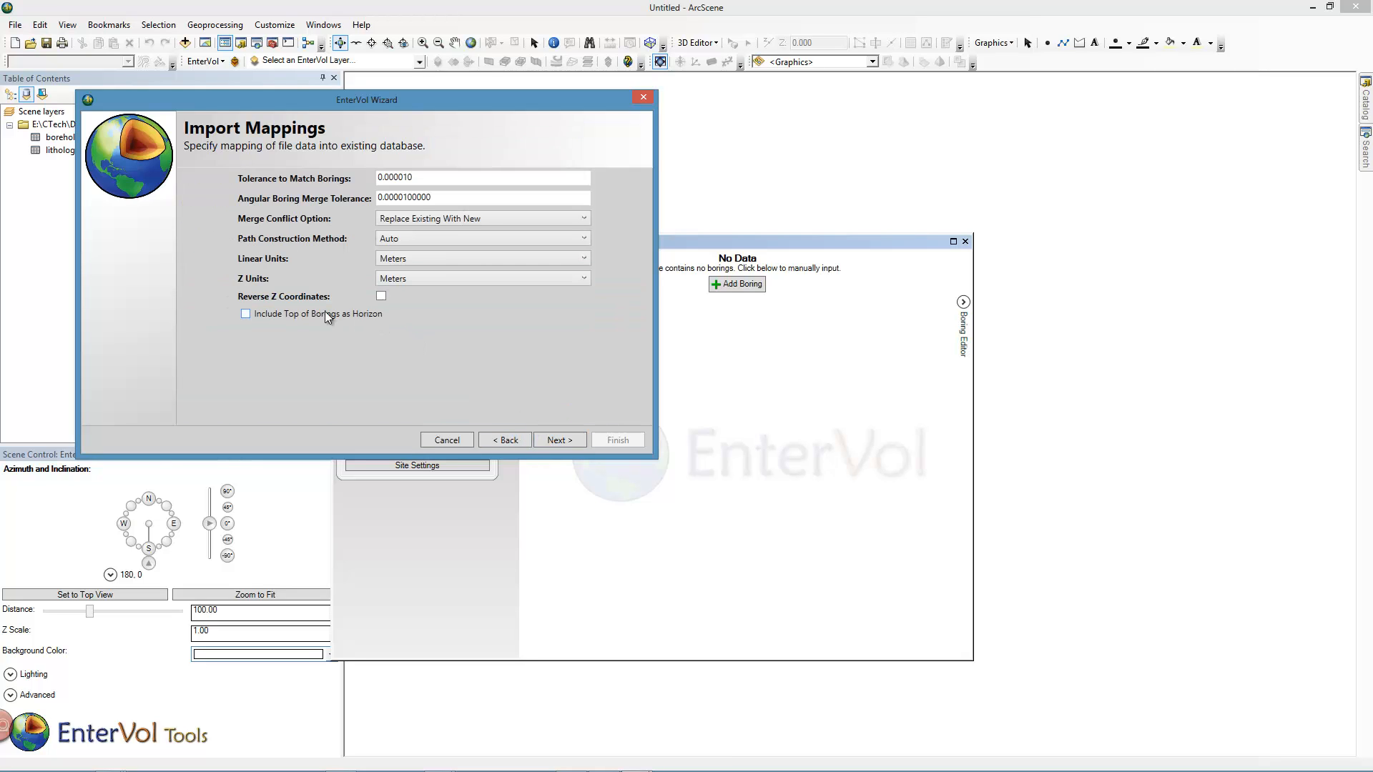
Include the top of borings as a horizon and finish the borings import.
left_click(246, 314)
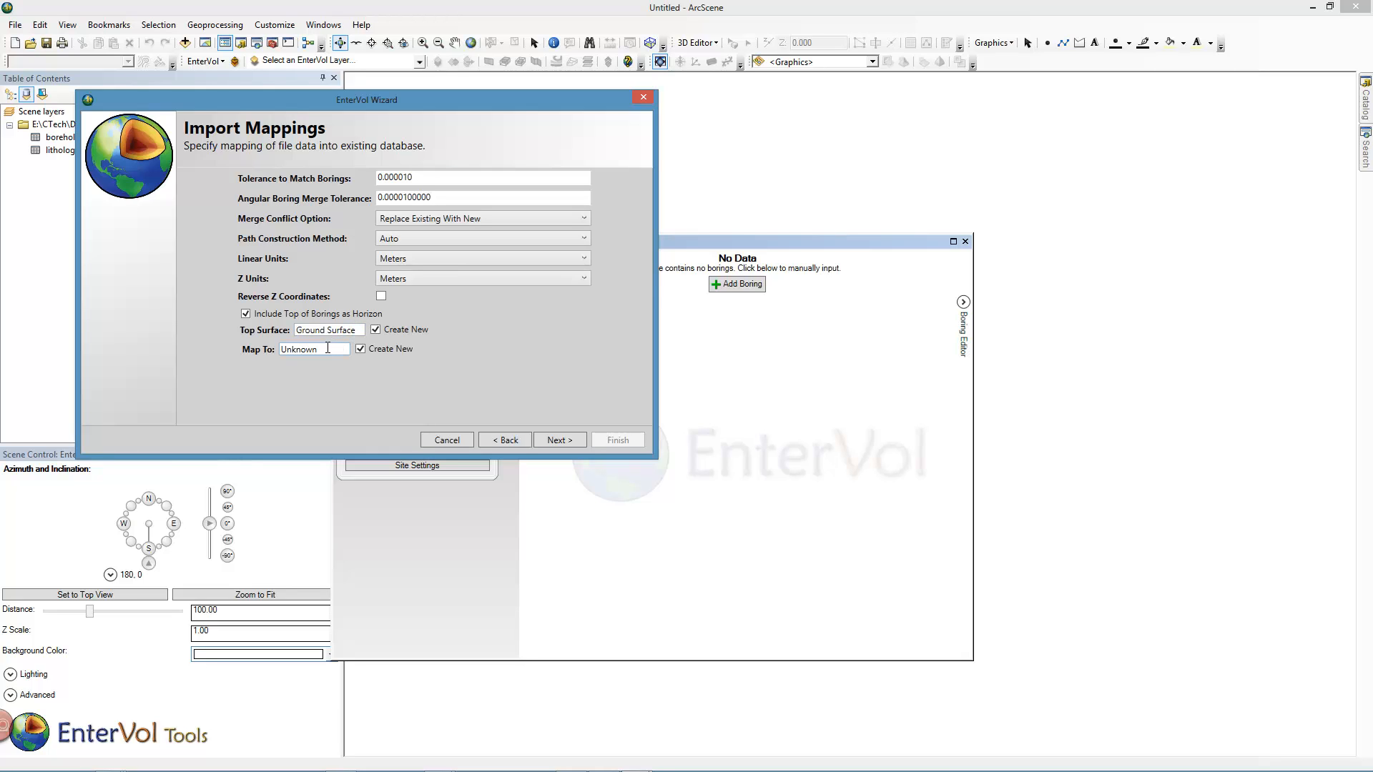
left_click_drag(328, 348, 278, 349)
left_click(559, 440)
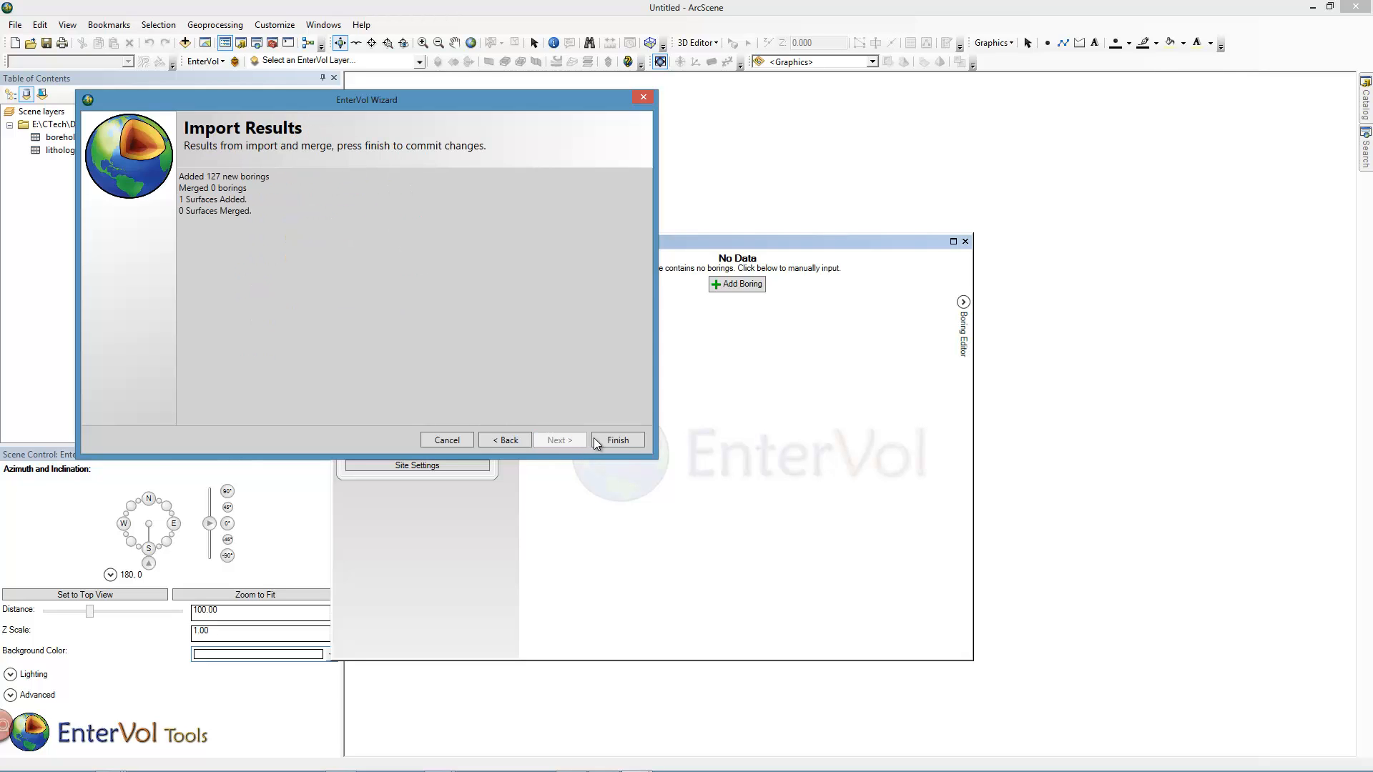
left_click(616, 440)
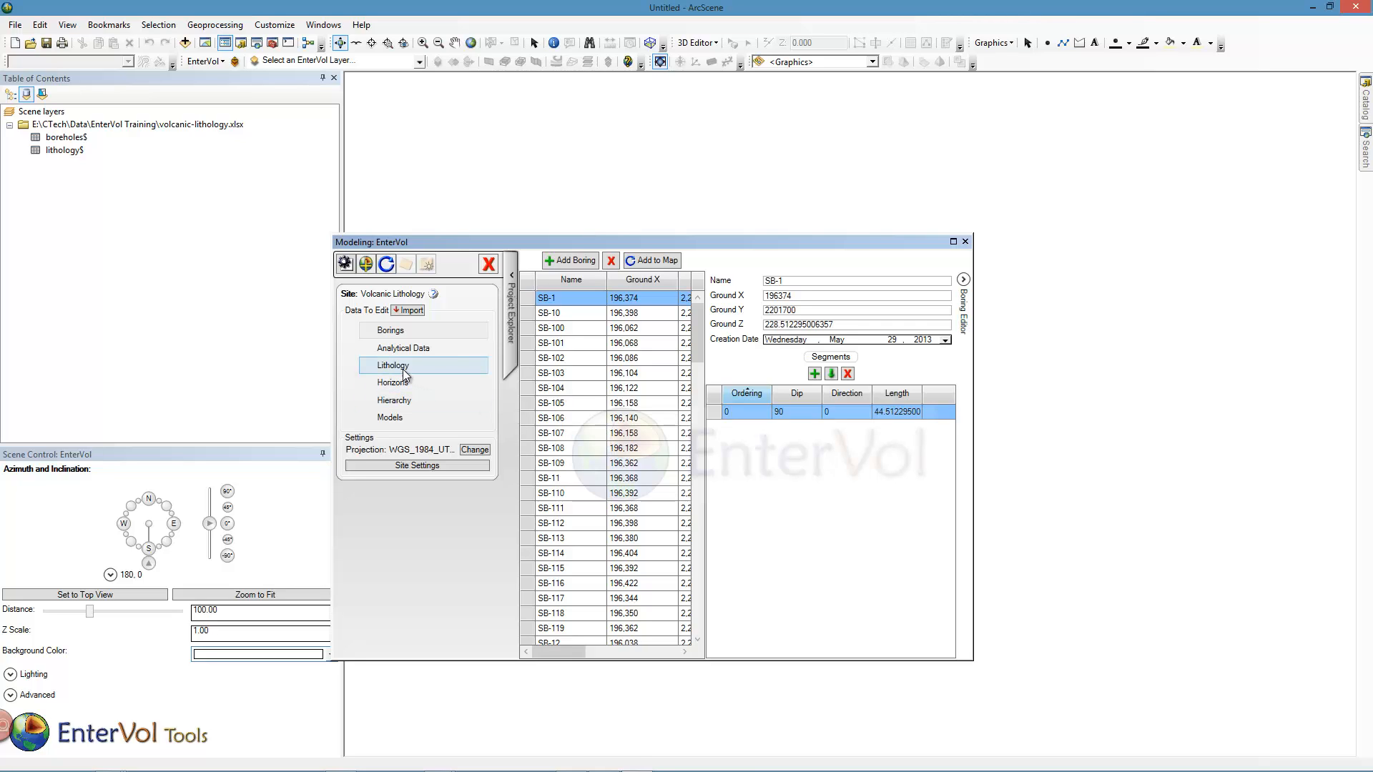
Start importing the lithology$ table as Lithology Depth Intervals.
left_click(408, 310)
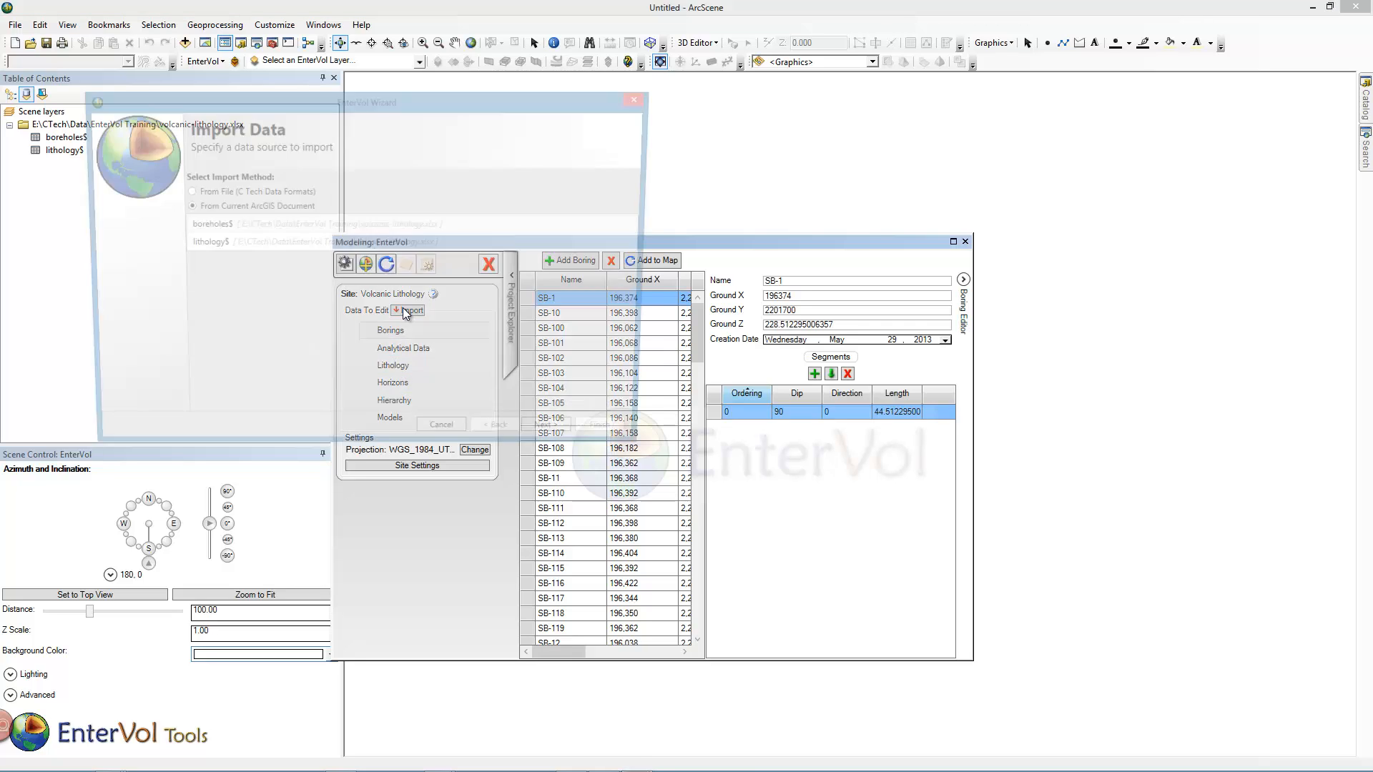
left_click(196, 244)
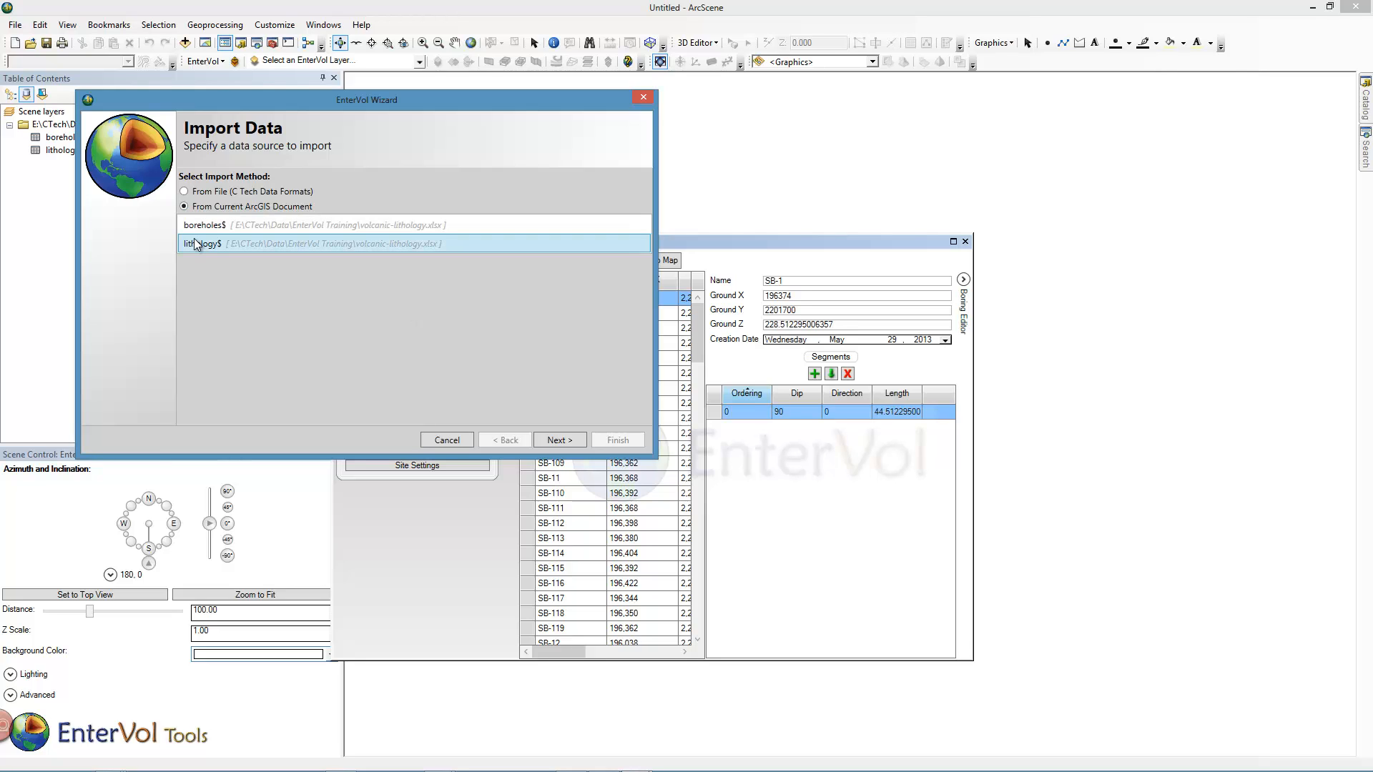
left_click(560, 441)
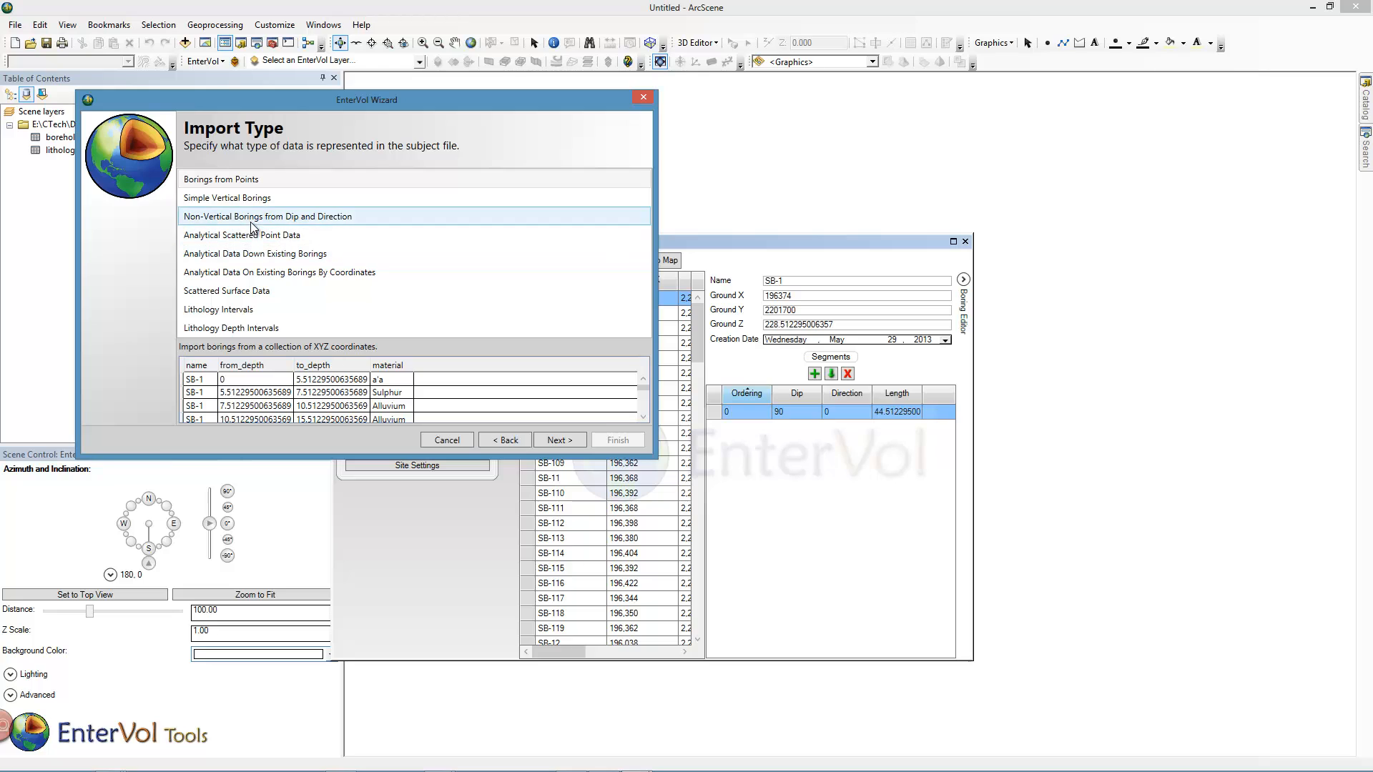
left_click(242, 329)
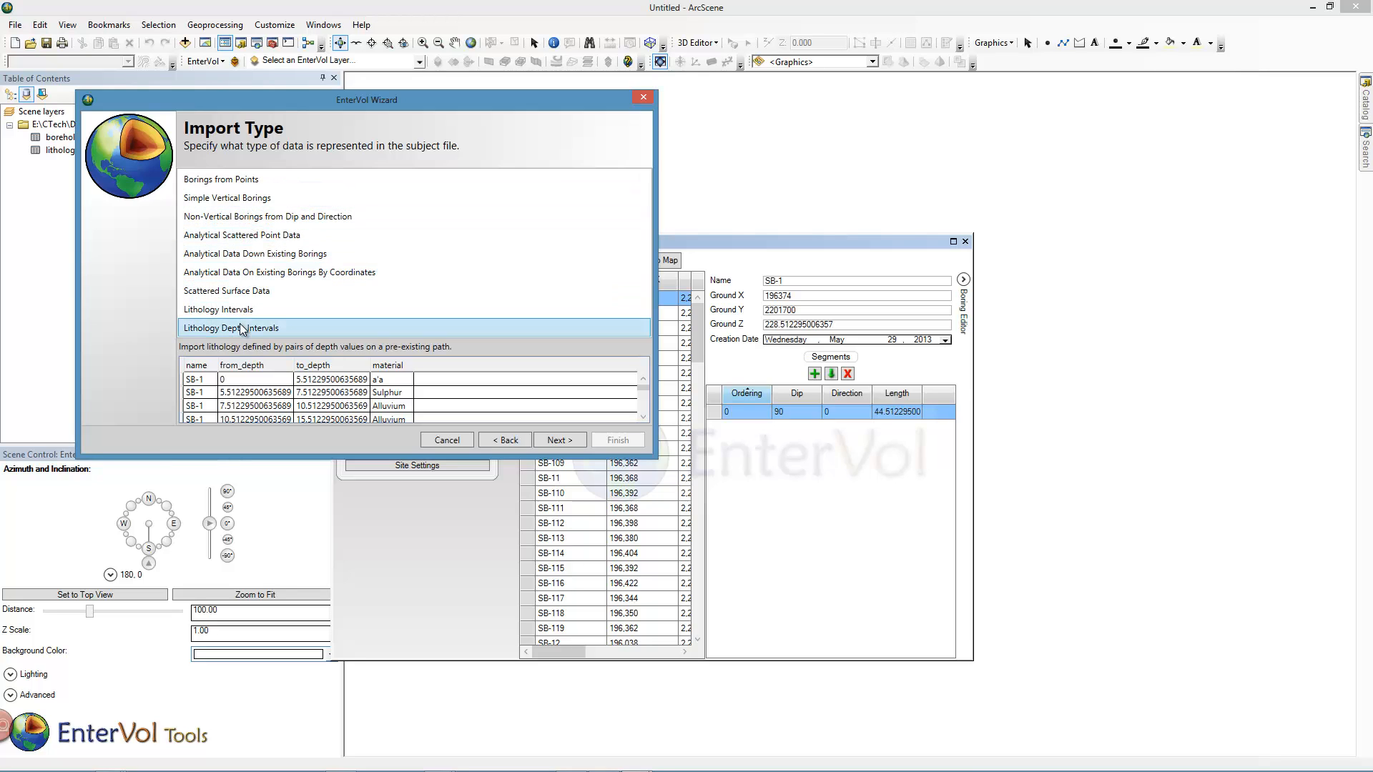
left_click(556, 442)
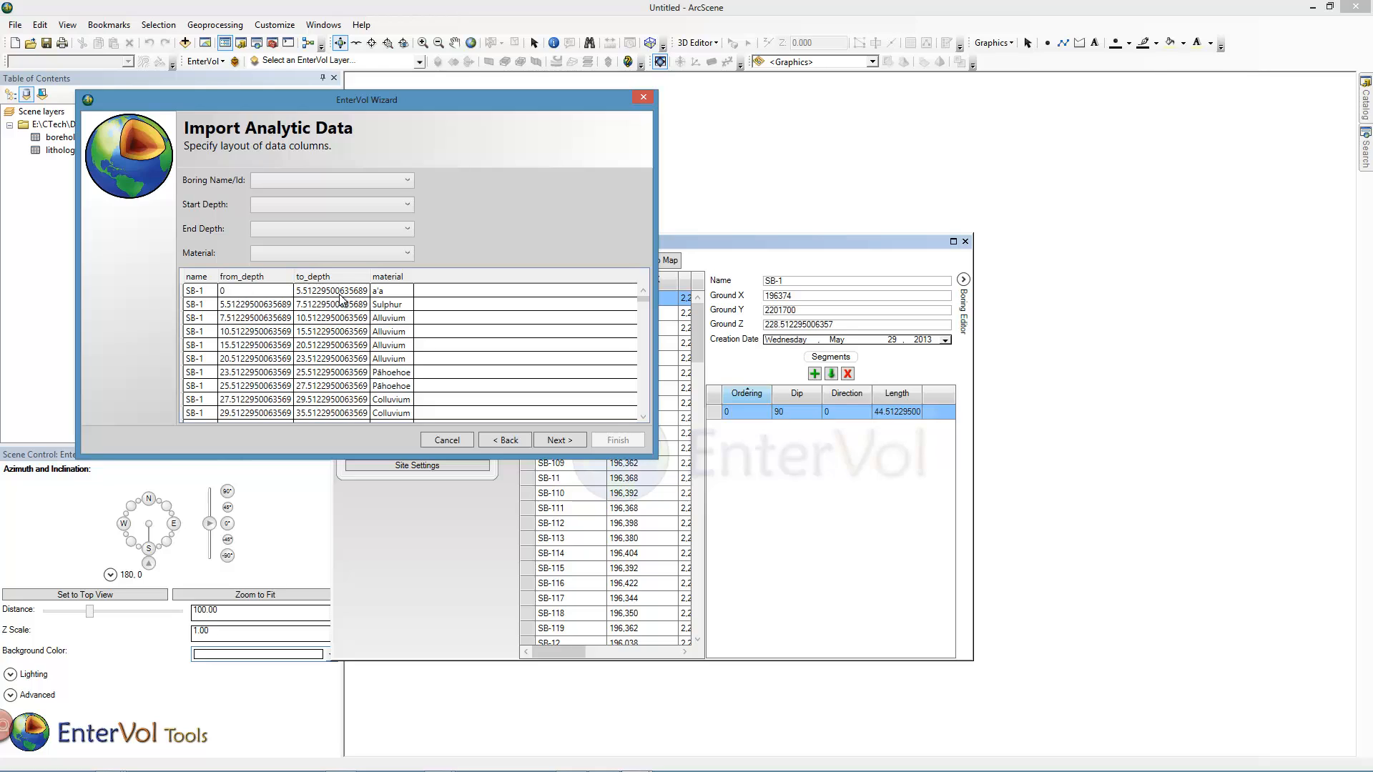
Map boring name, start depth, end depth and material to the name, from_depth, to_depth and material columns.
left_click(325, 181)
left_click(319, 208)
left_click(320, 206)
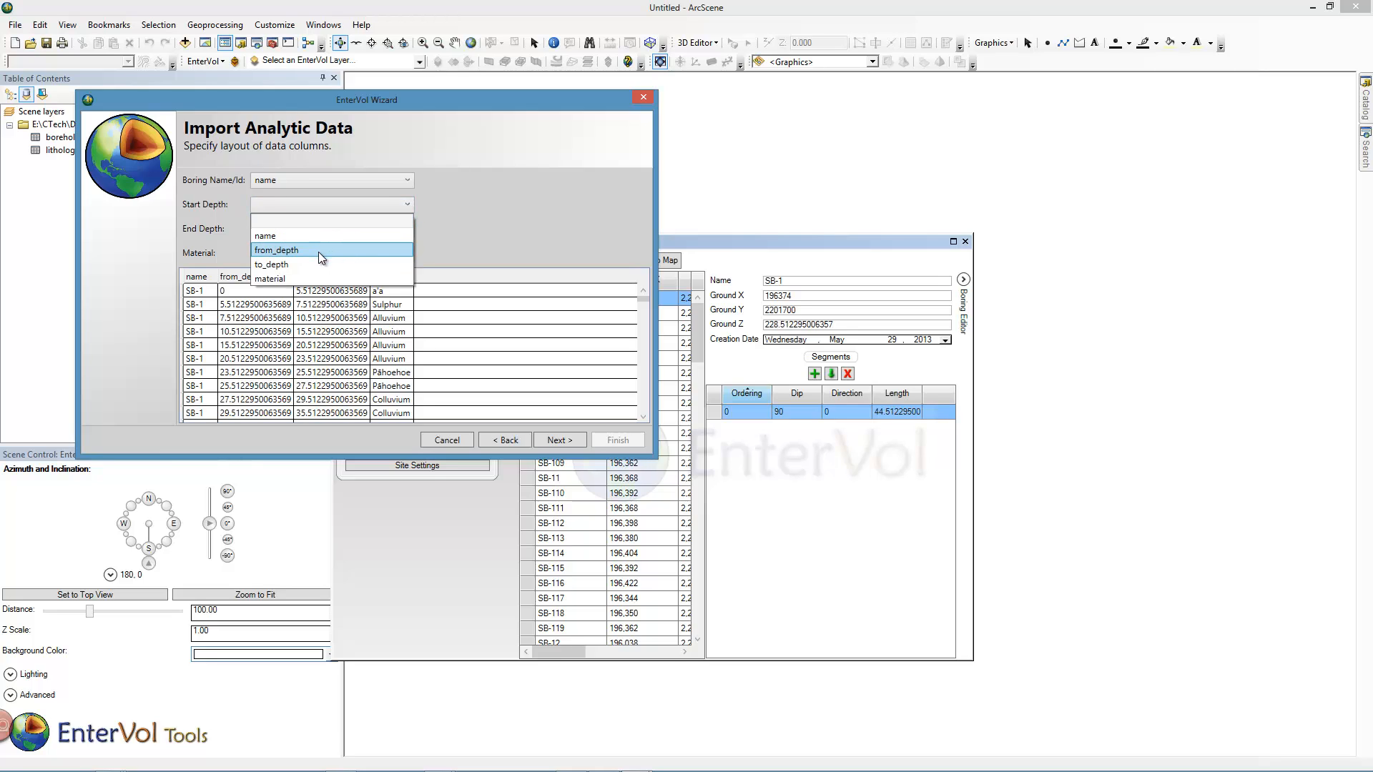
left_click(319, 252)
left_click(316, 229)
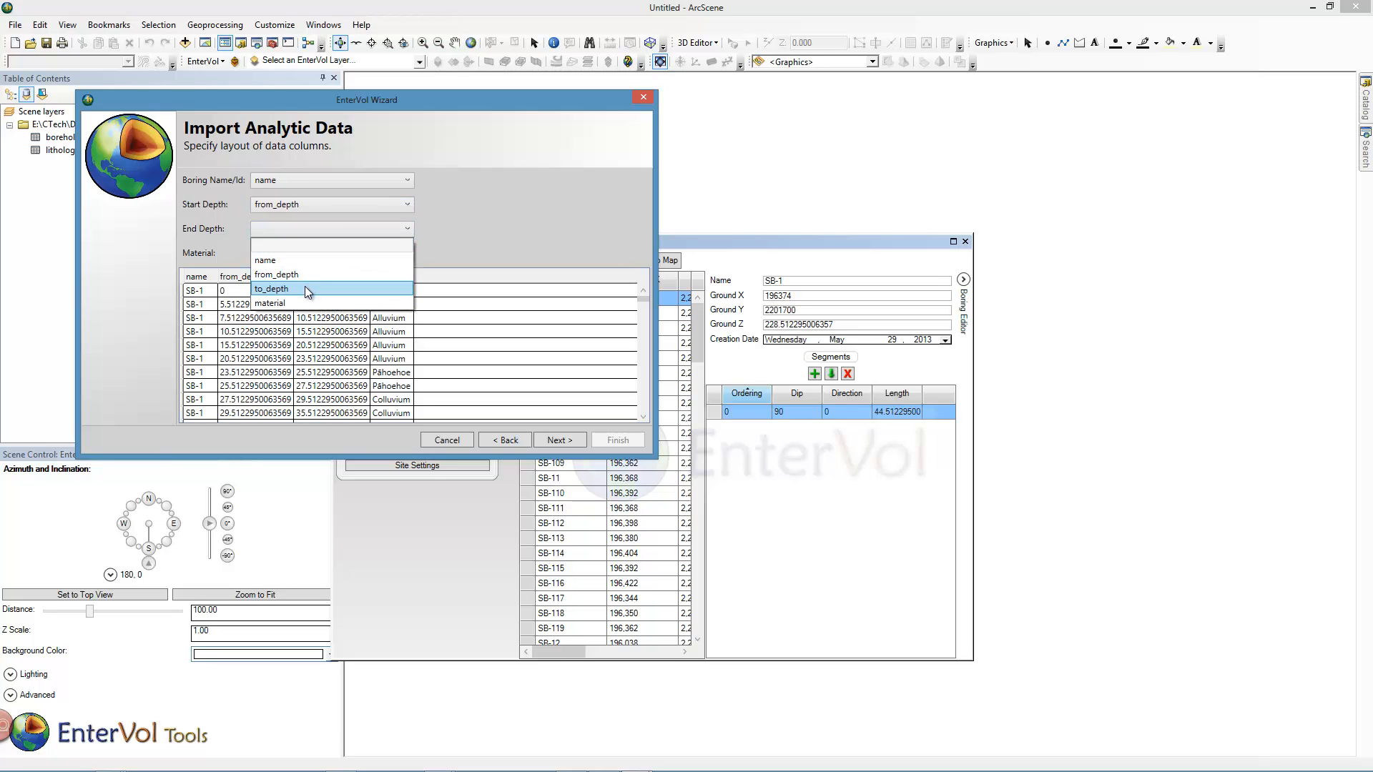
left_click(305, 288)
left_click(303, 248)
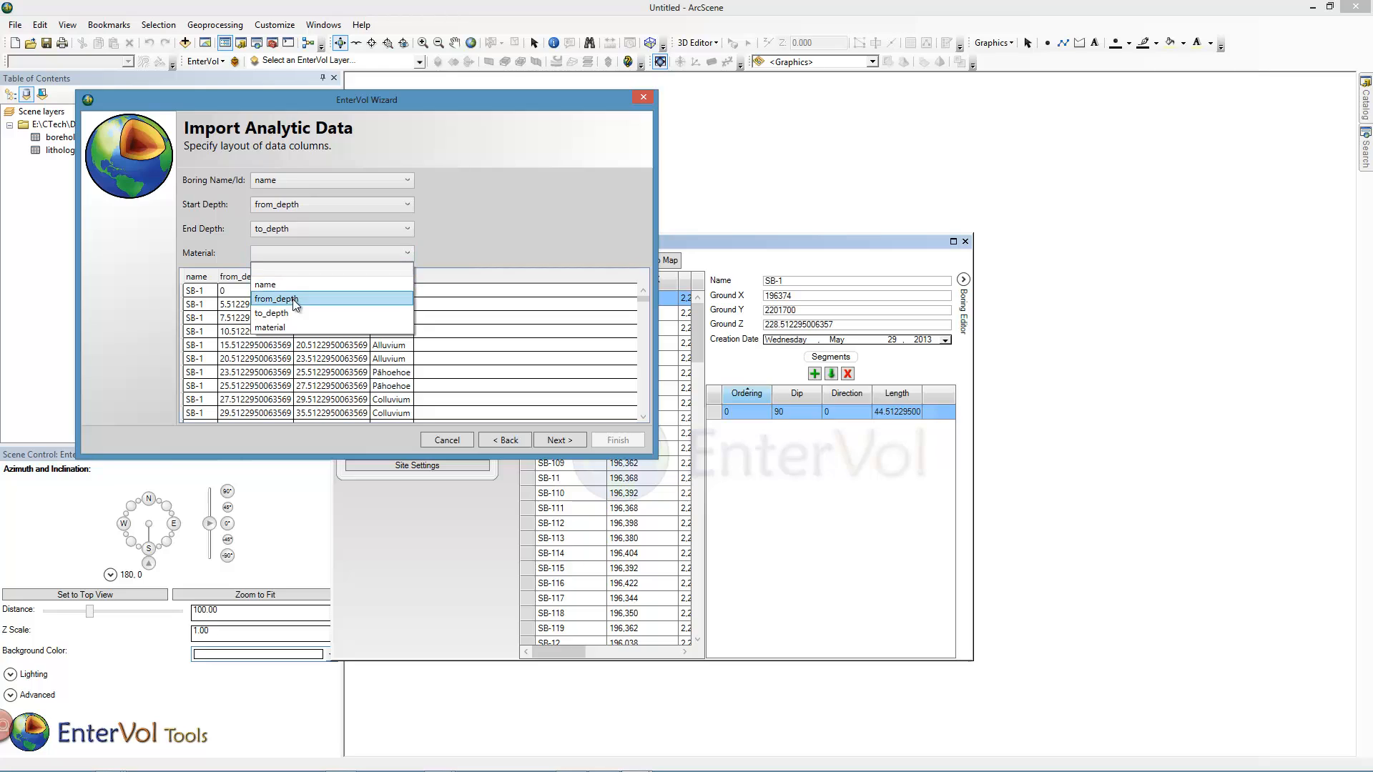
left_click(293, 328)
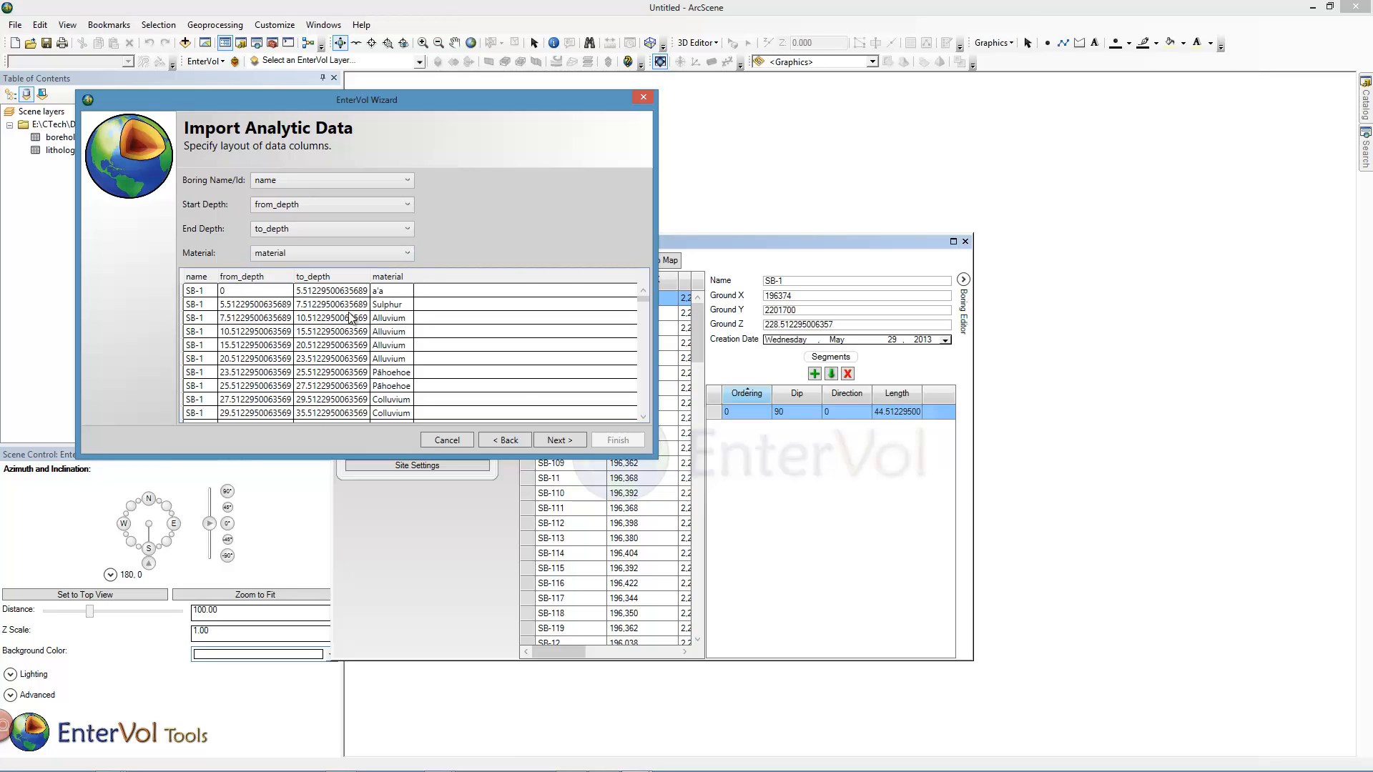
Accept the default import mappings and finish the lithology import.
left_click(552, 441)
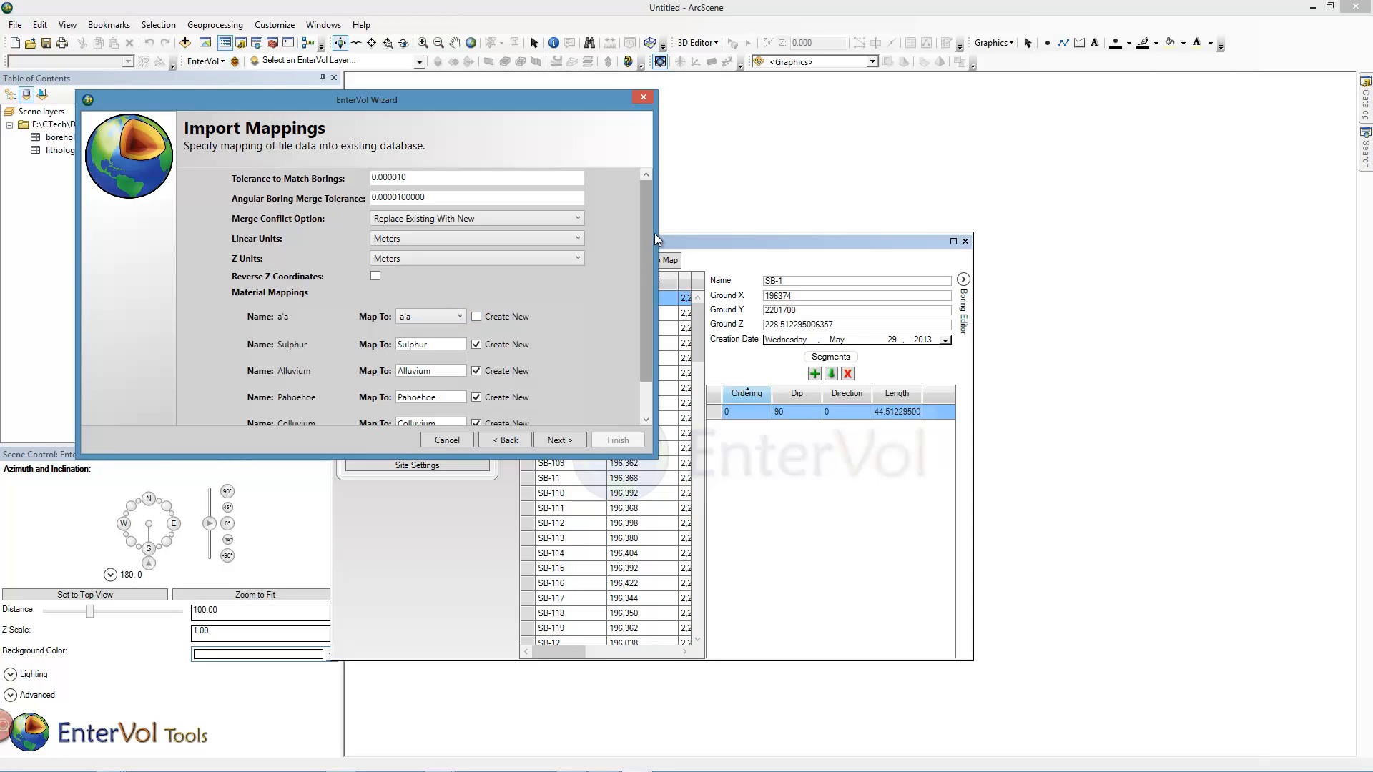
left_click_drag(649, 236, 641, 311)
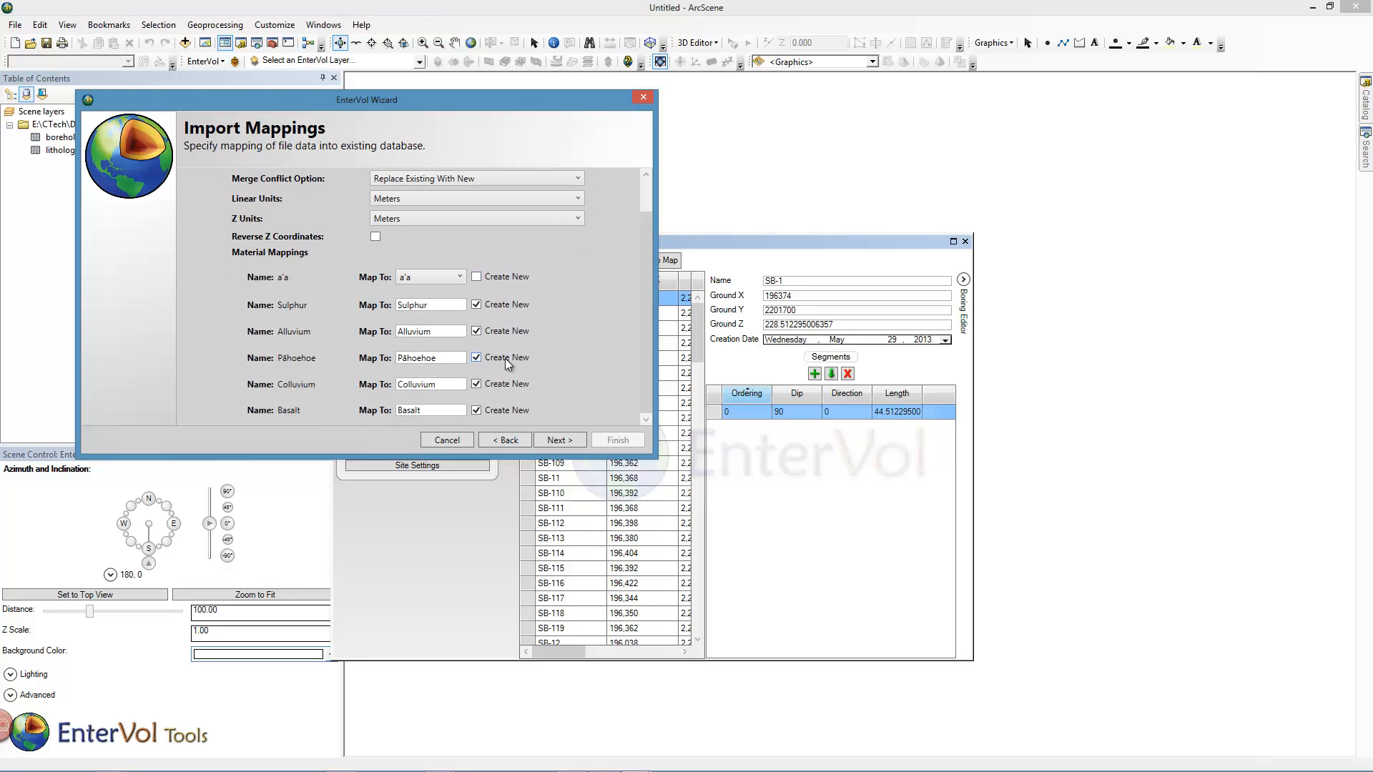
left_click(553, 440)
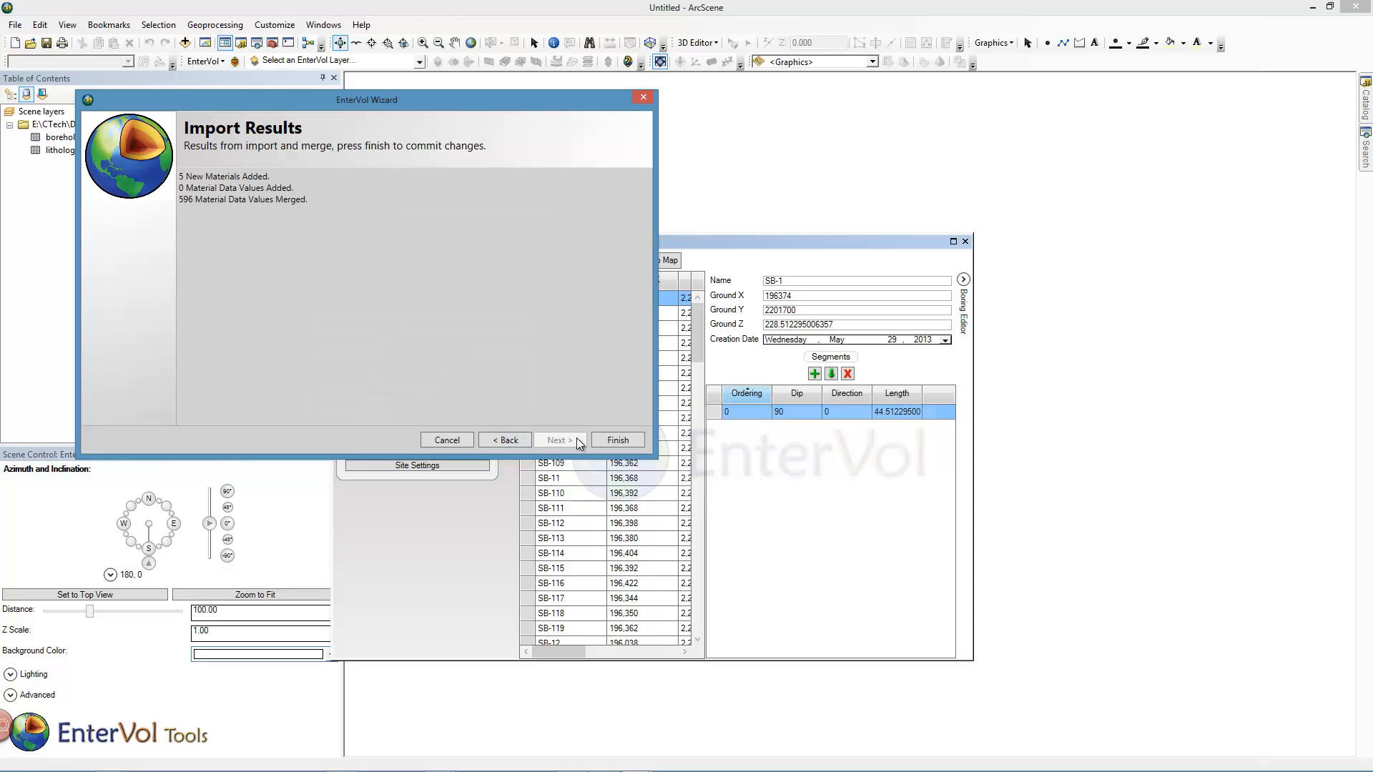
left_click(617, 440)
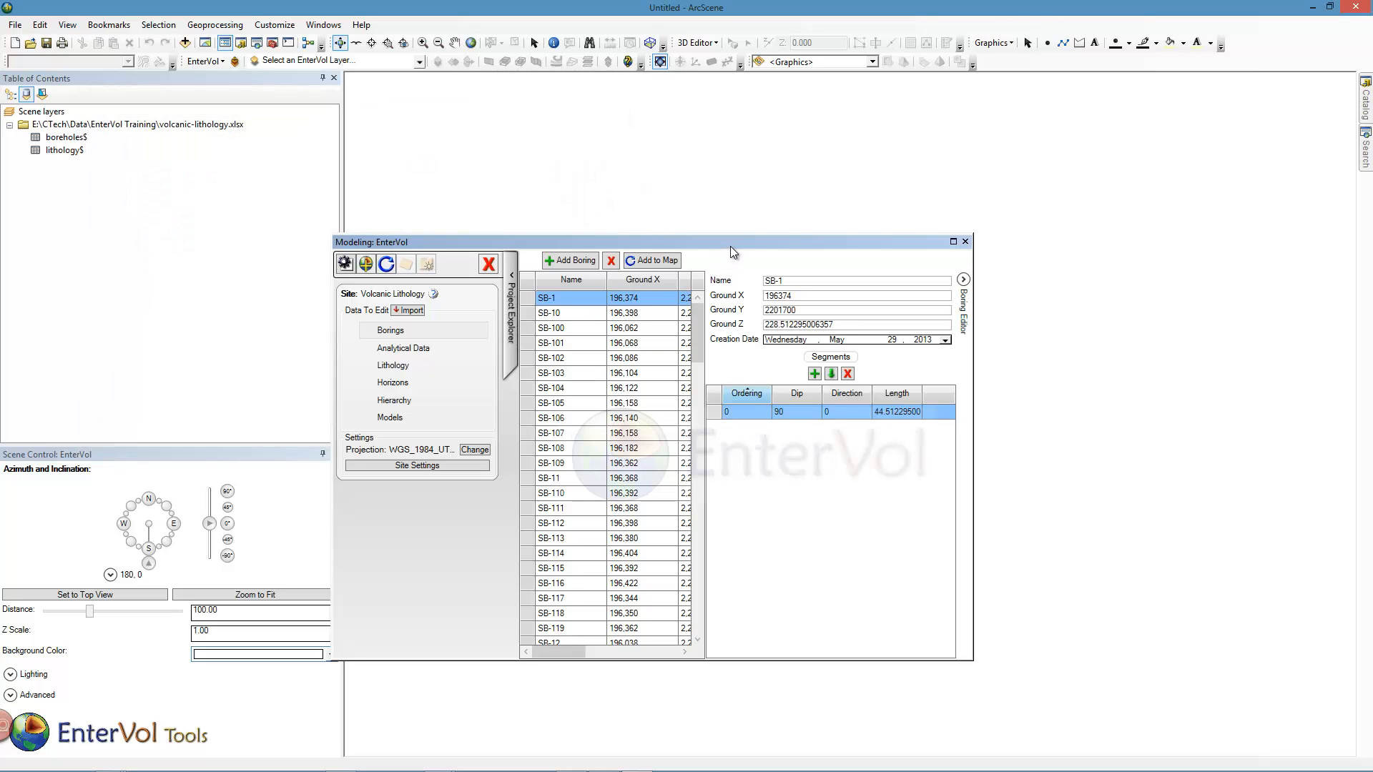
Open the site settings and set the a'a material color to Black and Sulphur to Yellow.
left_click_drag(731, 245, 768, 240)
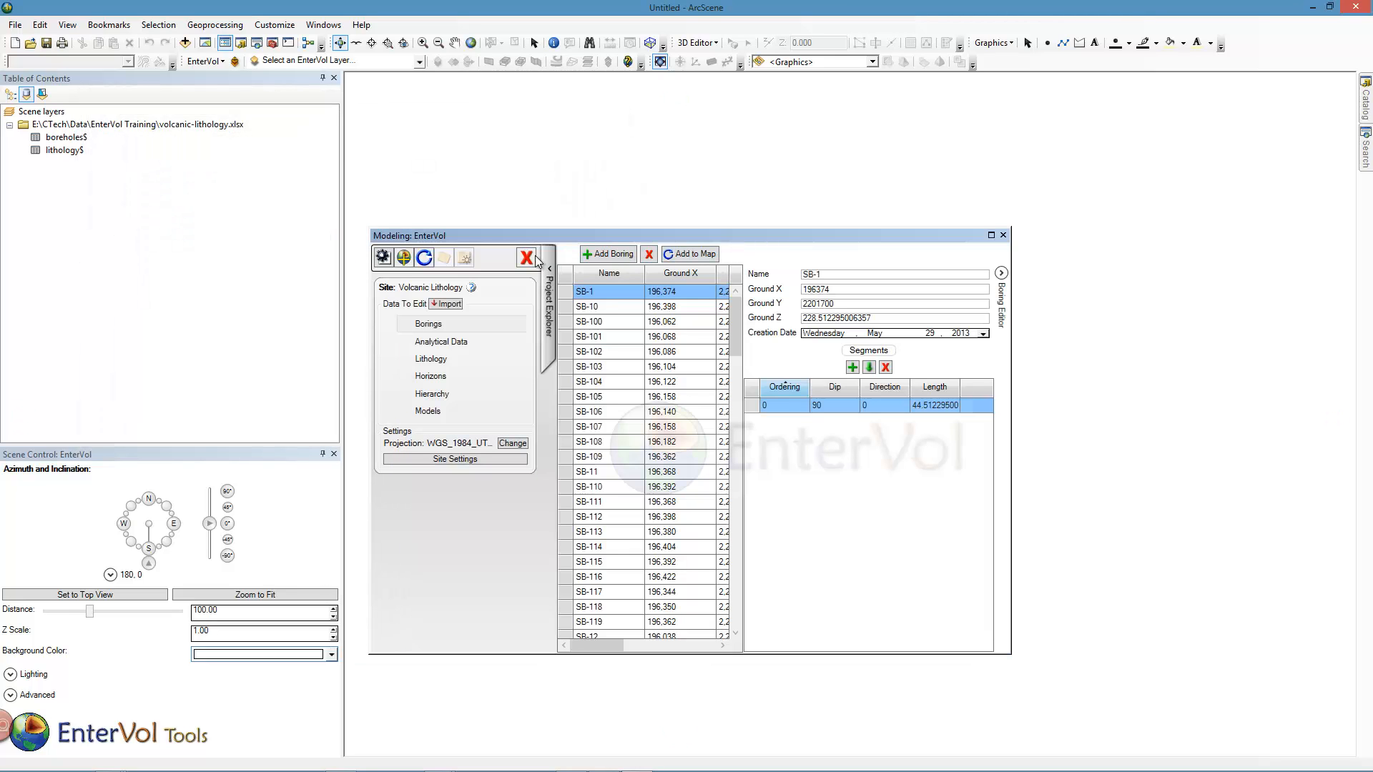
left_click(385, 257)
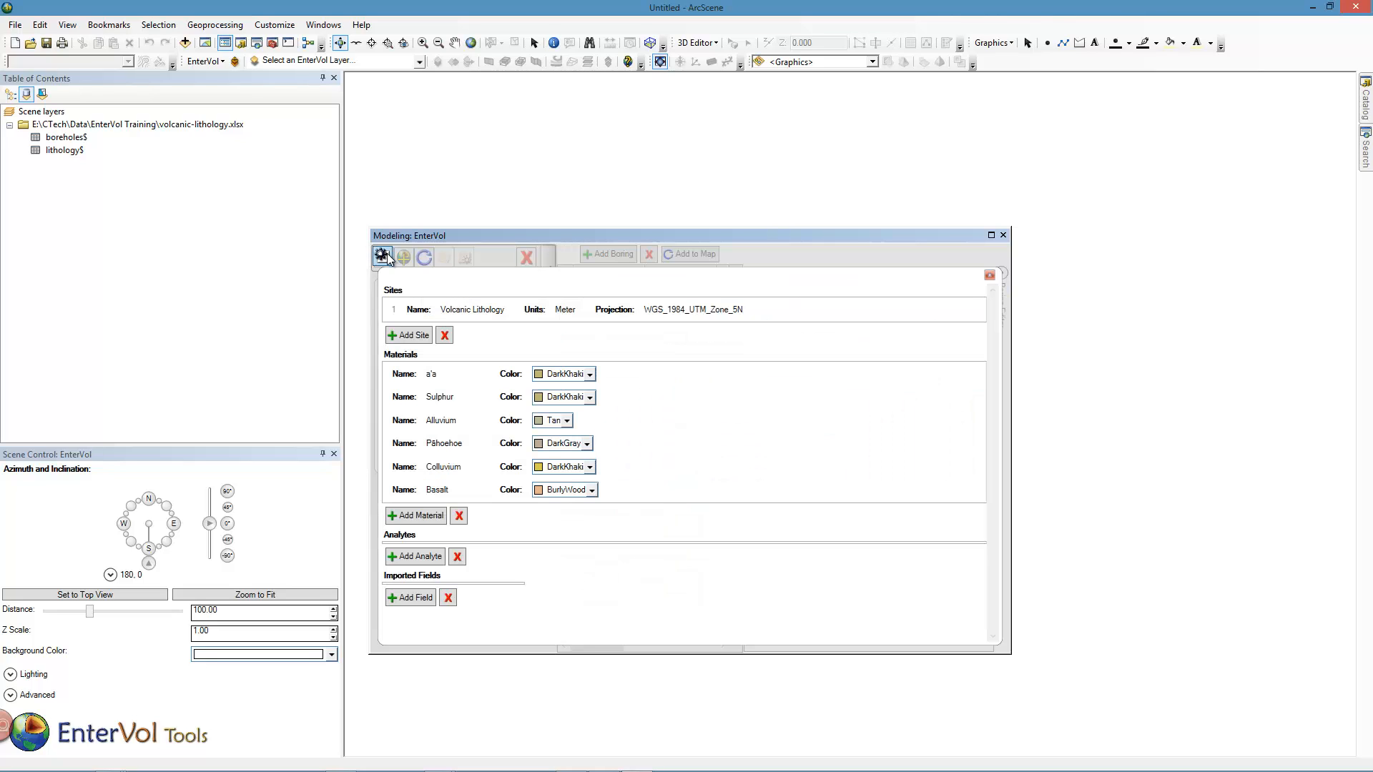
left_click(587, 374)
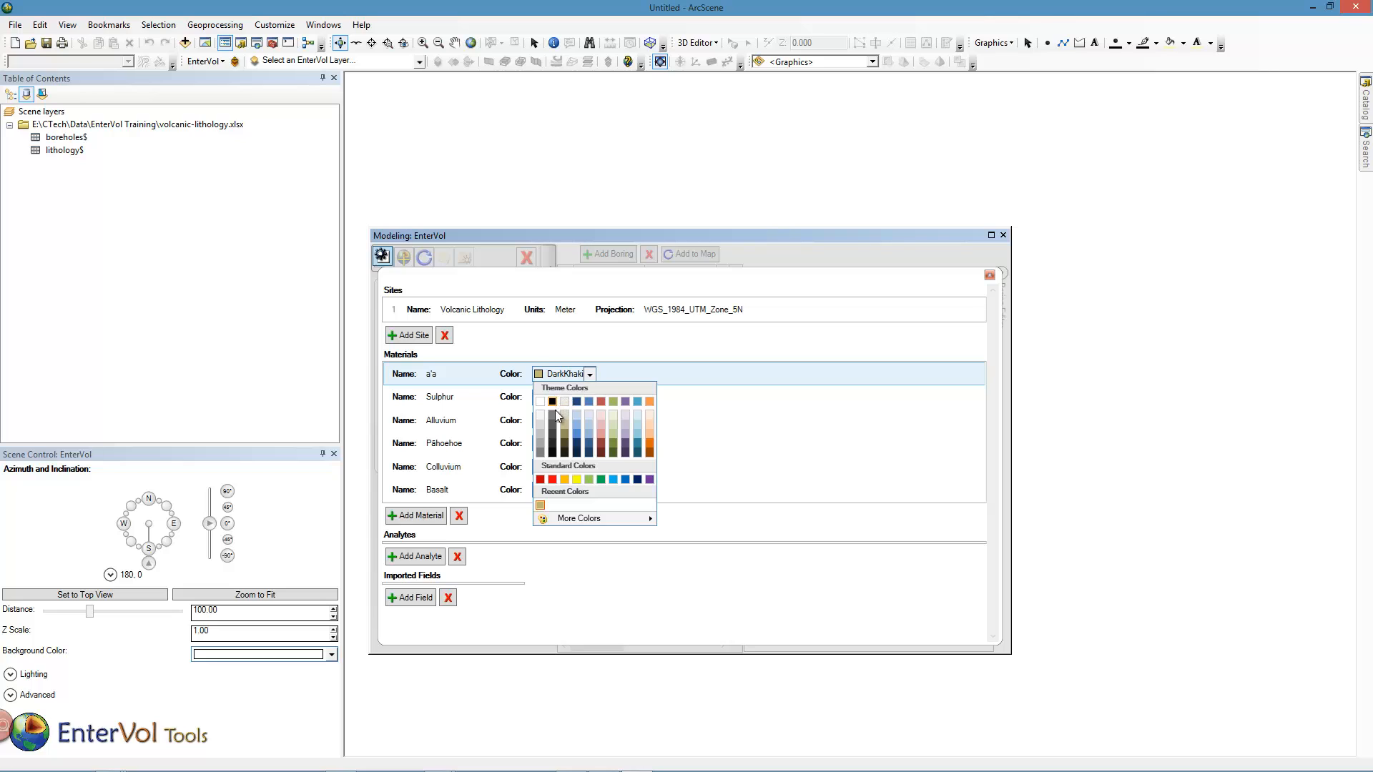
left_click(556, 415)
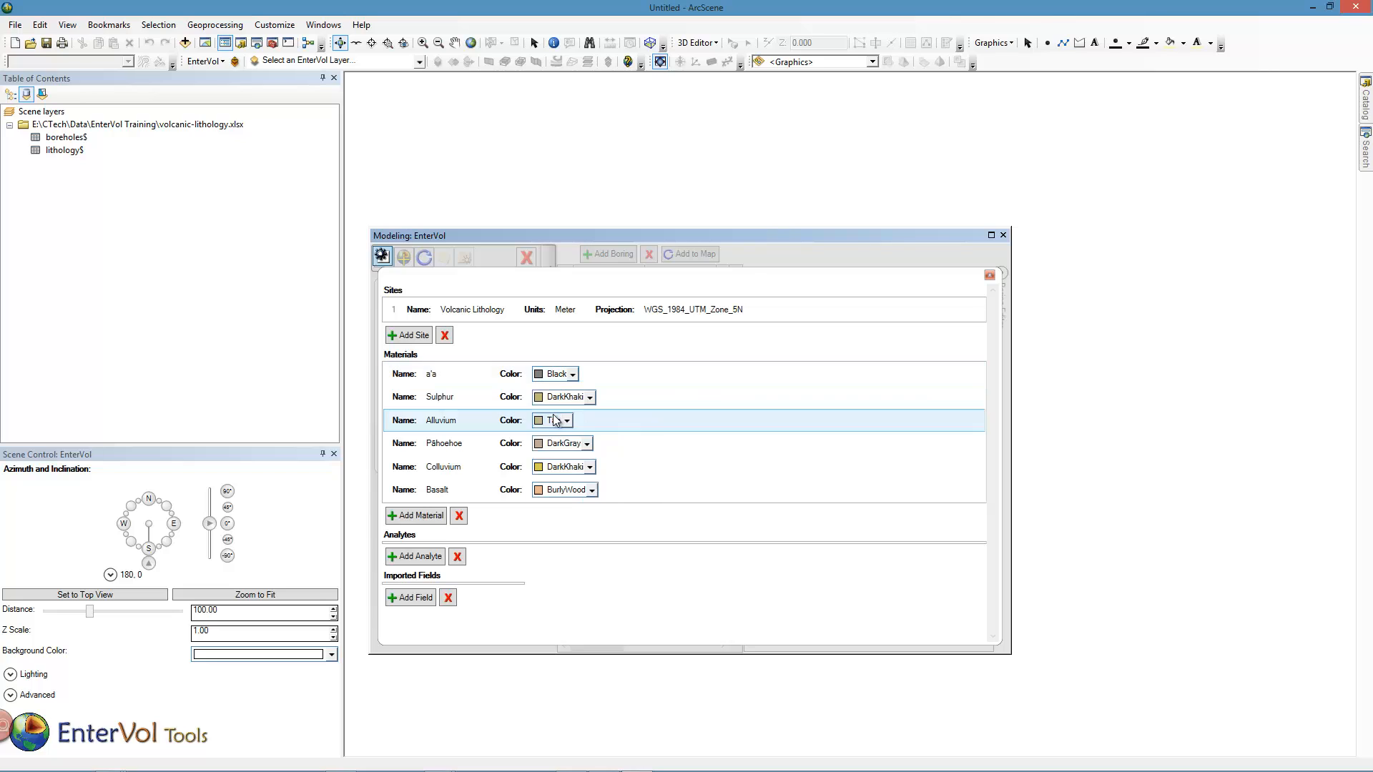
left_click(590, 398)
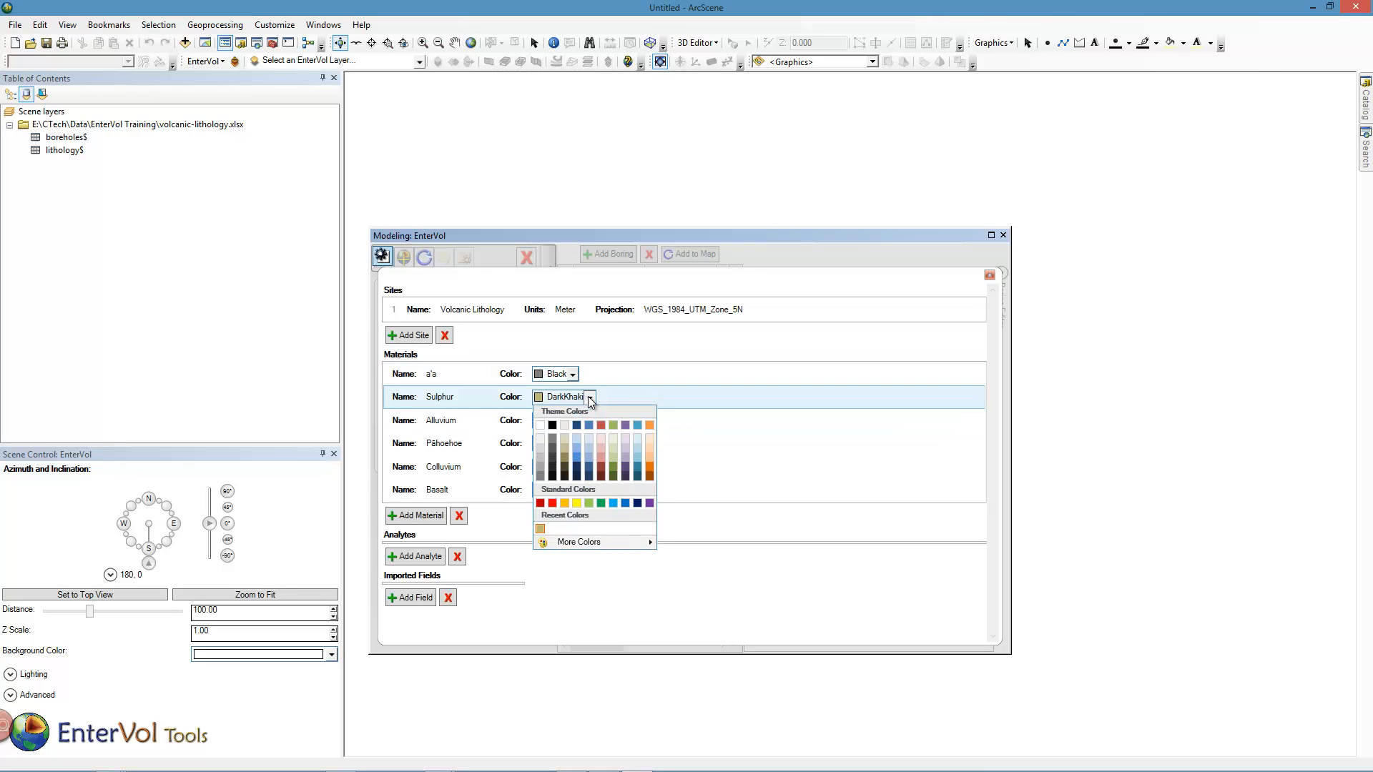
left_click(577, 503)
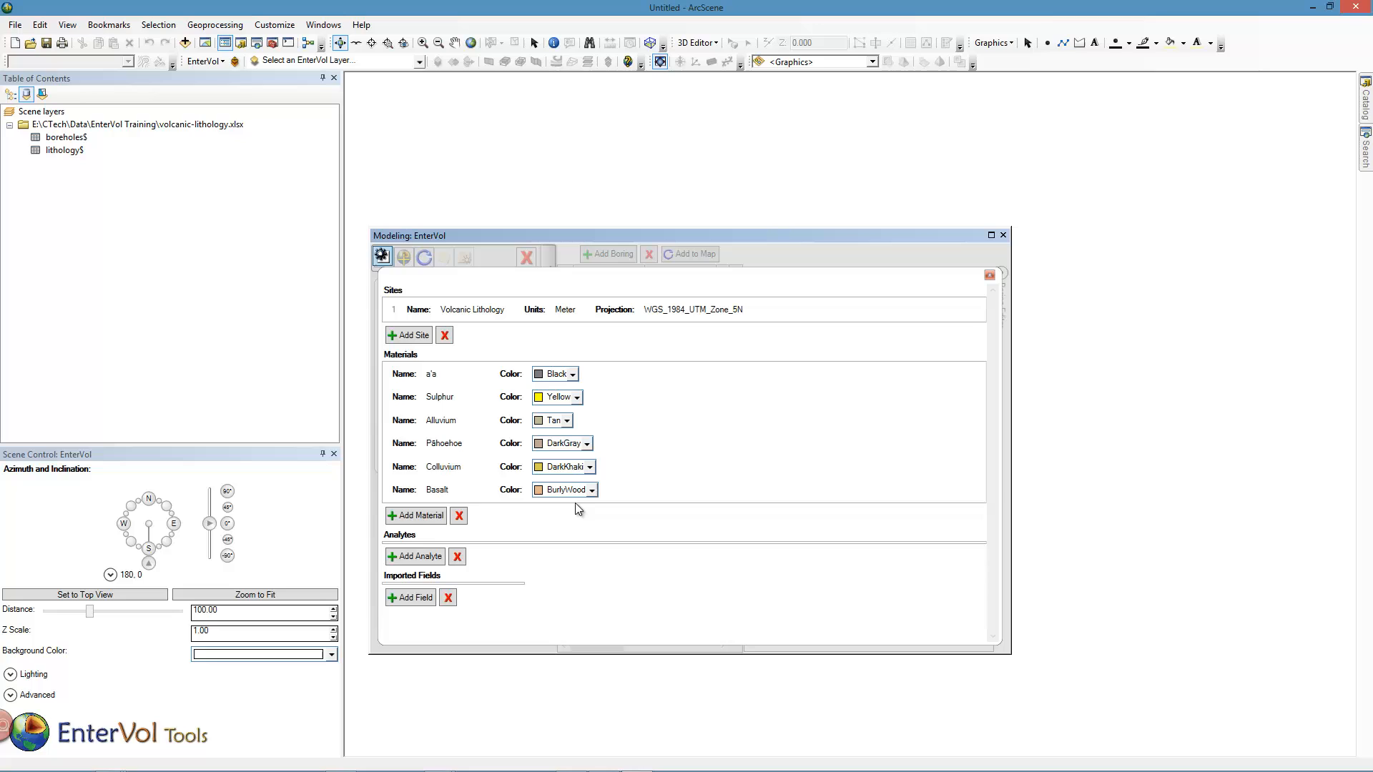
Set the Pāhoehoe material color to Black, Colluvium to Orange and Basalt to Blue.
left_click(589, 443)
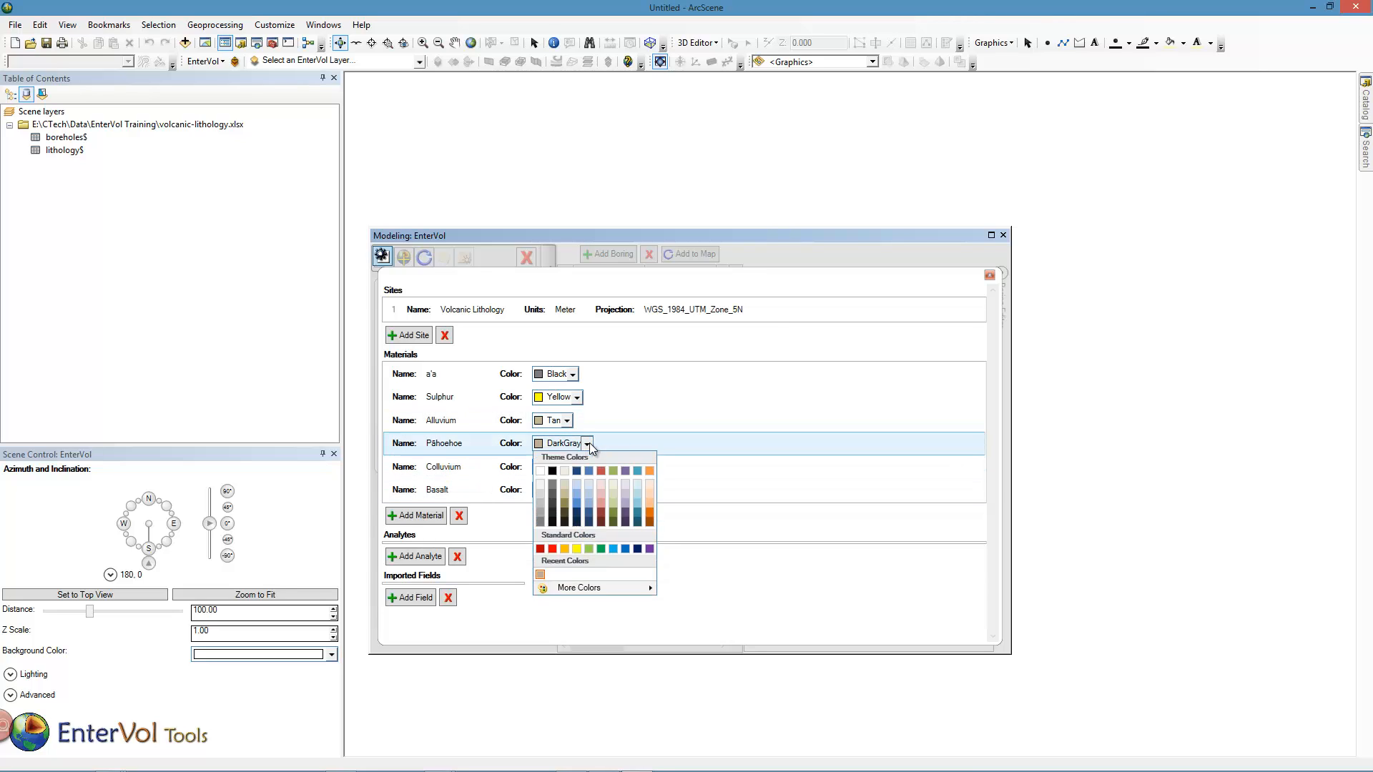
left_click(551, 500)
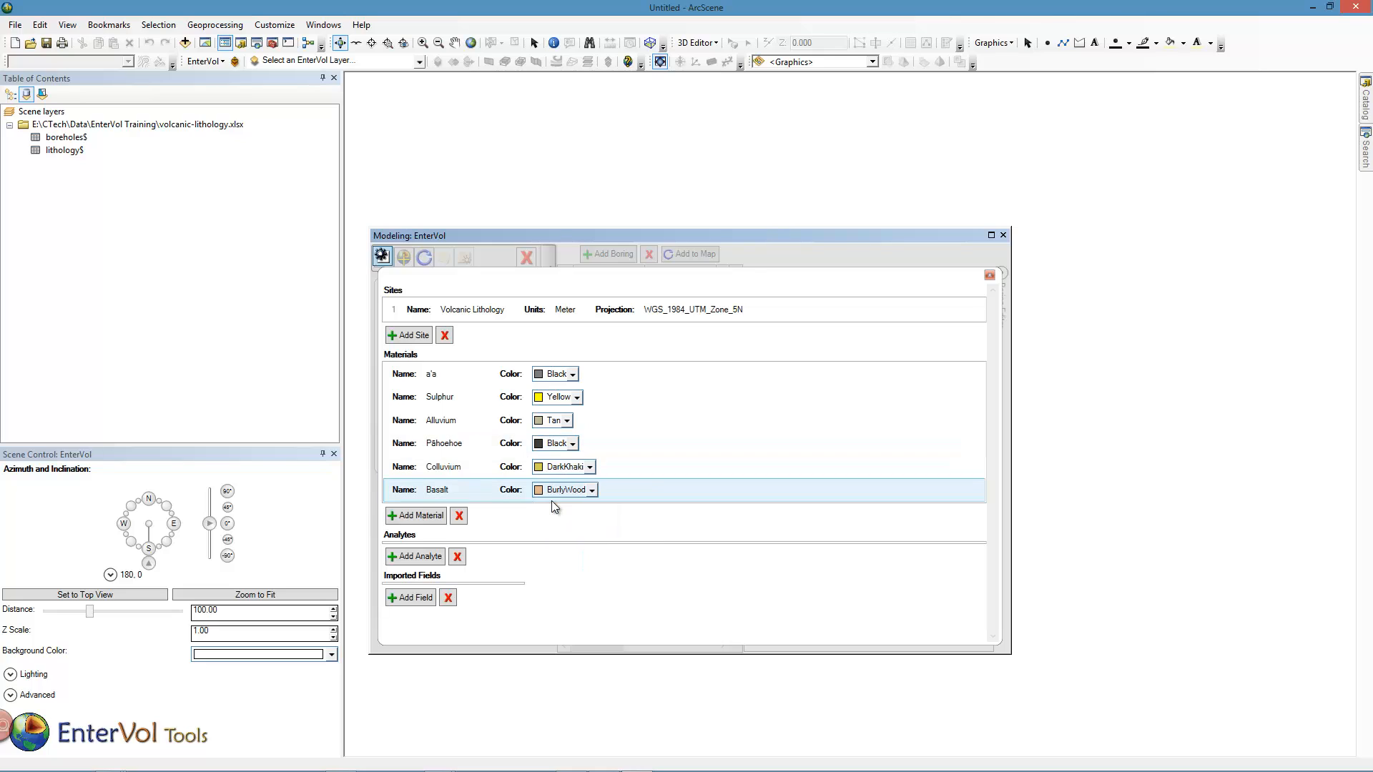
left_click(590, 467)
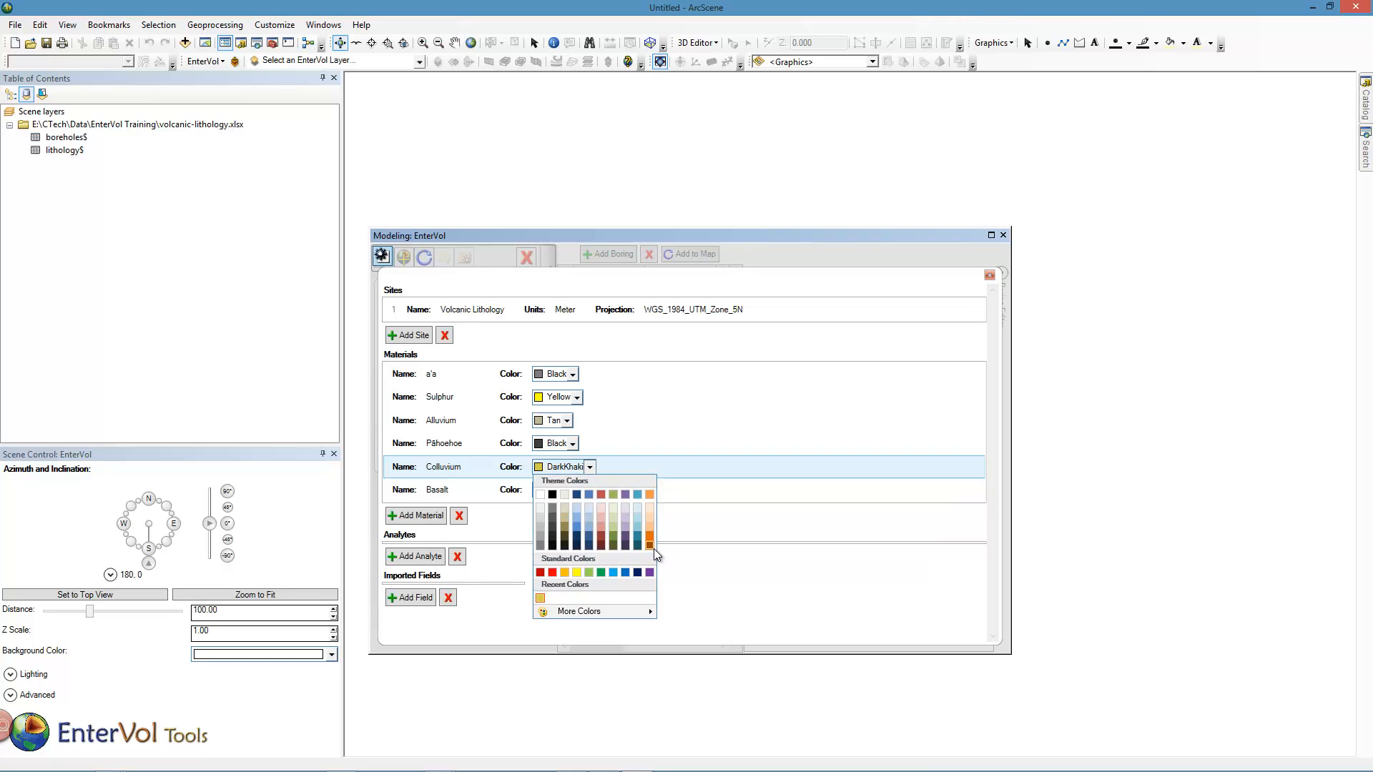
left_click(652, 547)
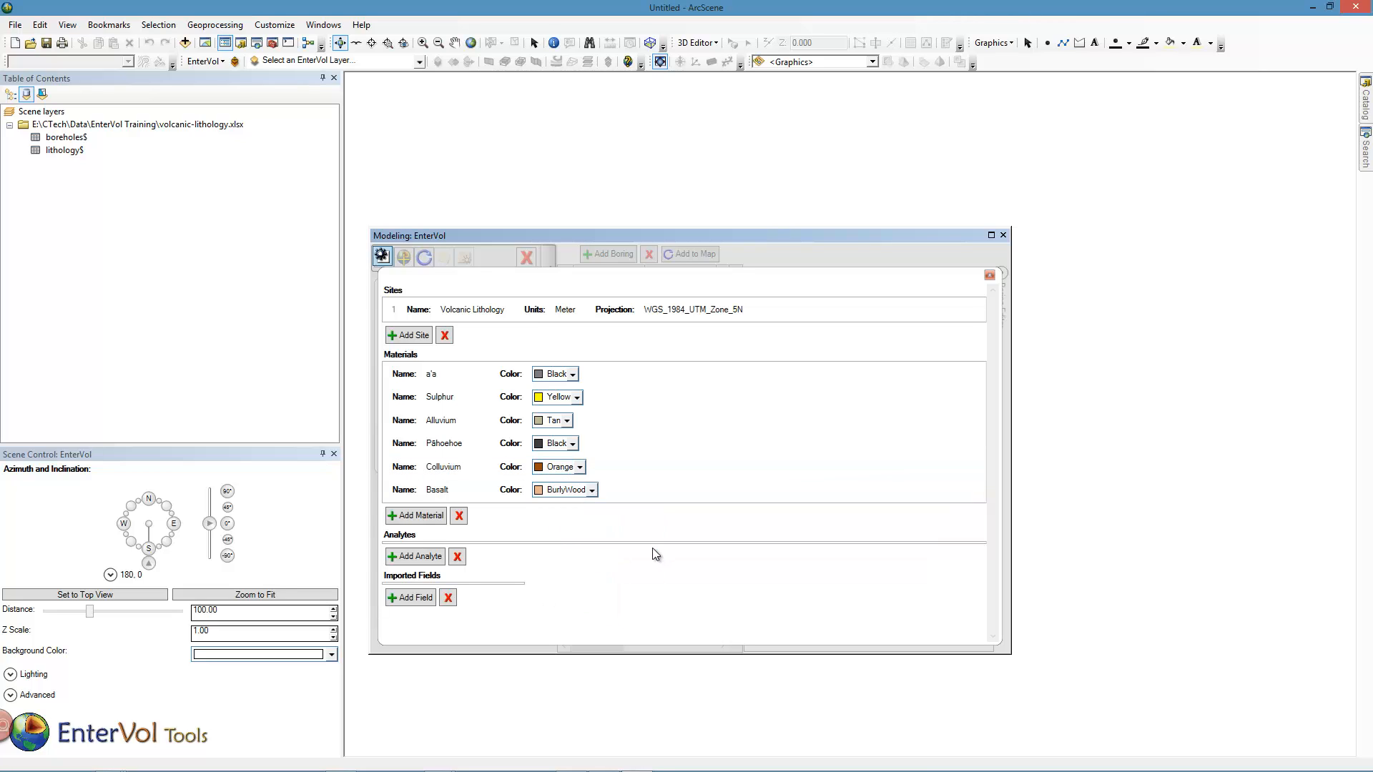
left_click(592, 491)
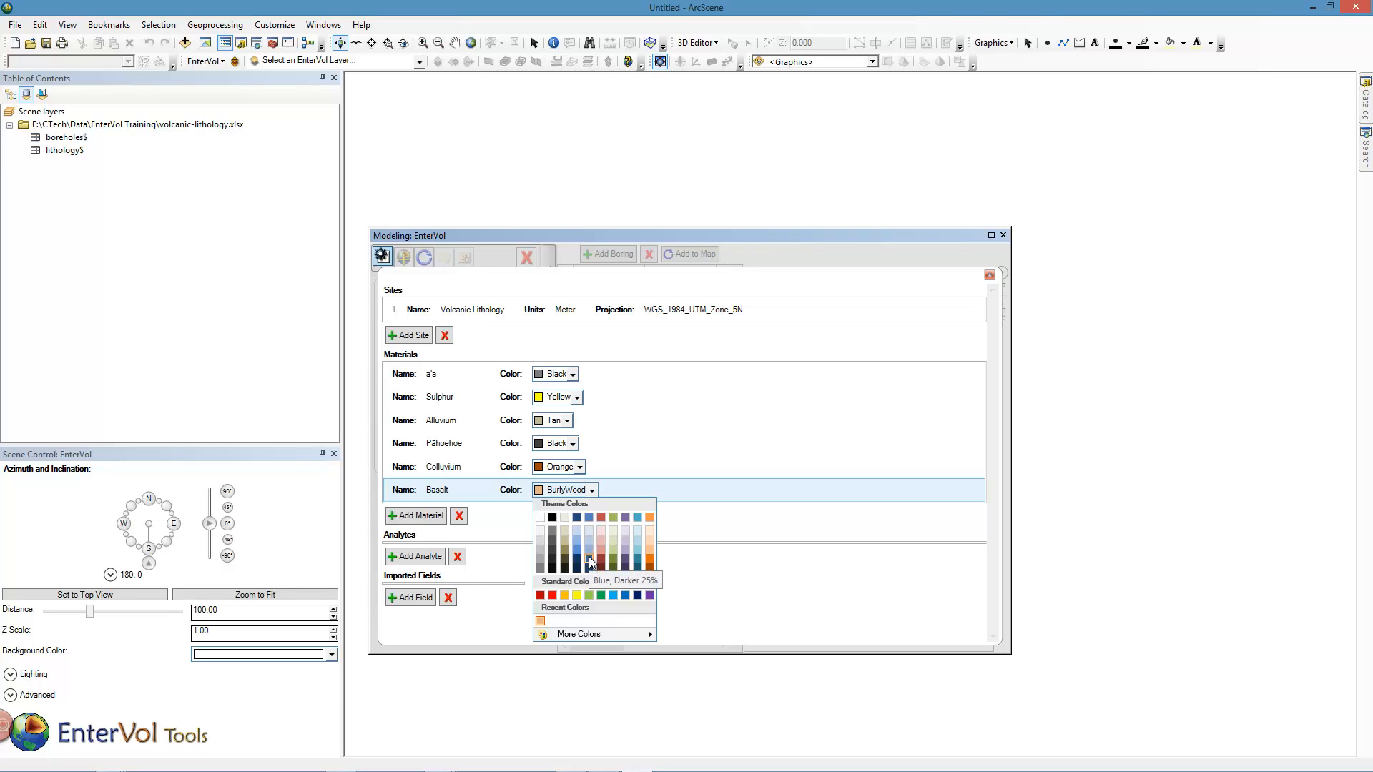
left_click(589, 558)
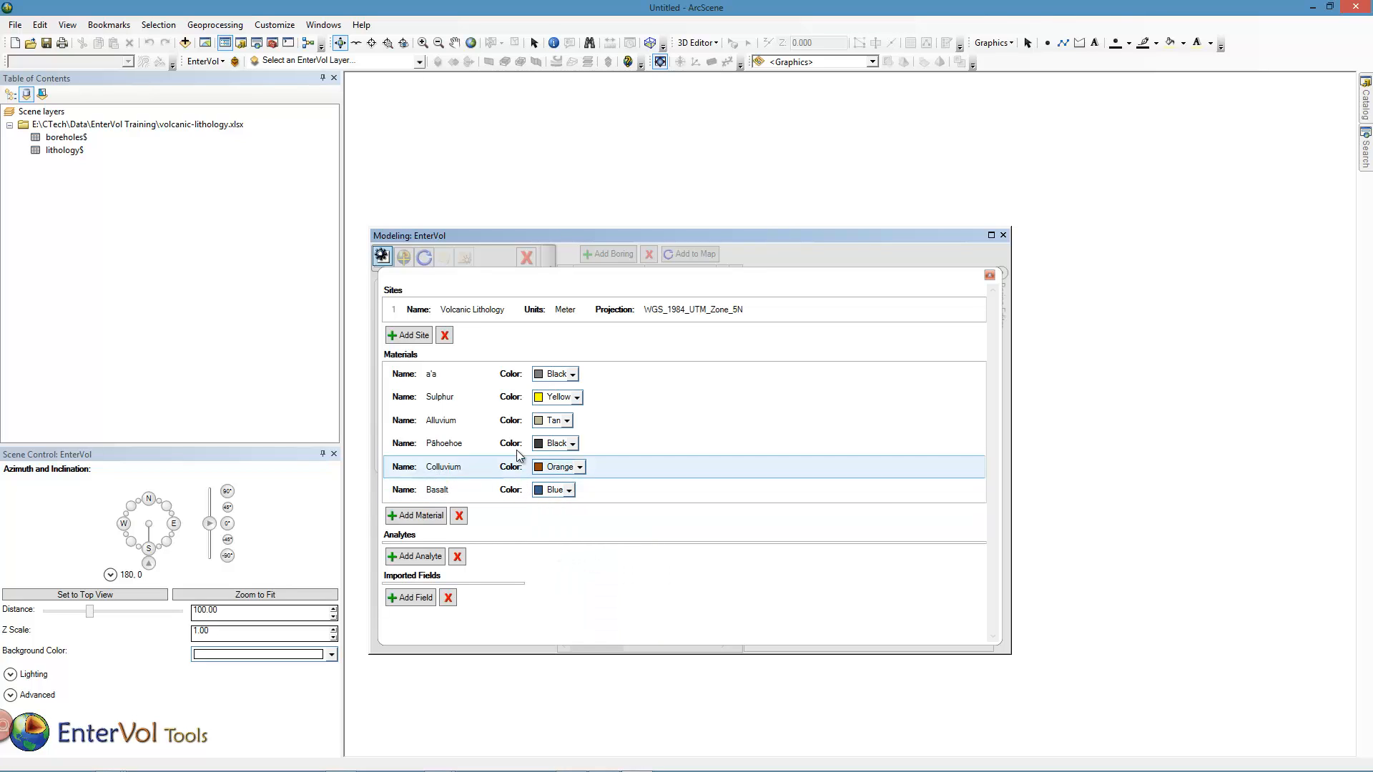
Add the lithology data to the map, colored by Material_Name with unique values.
left_click(381, 257)
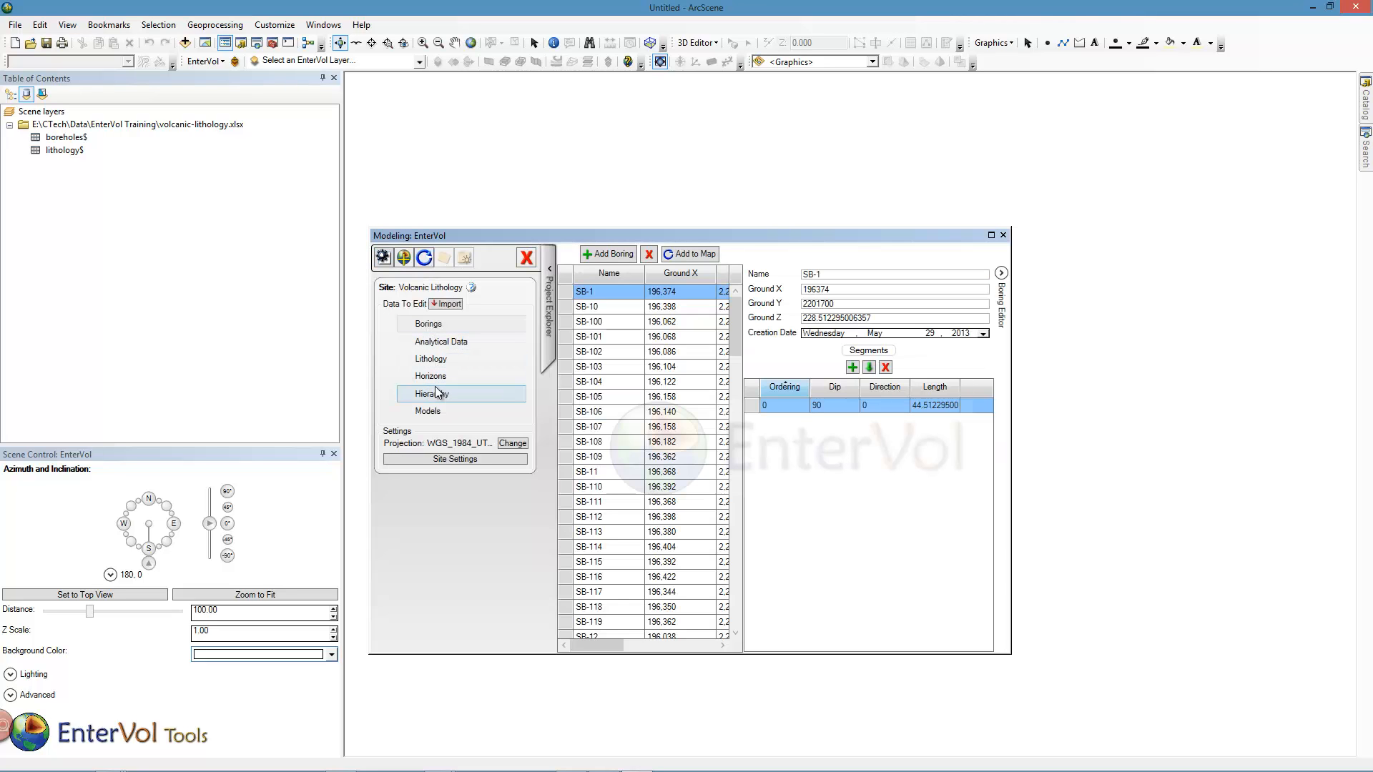
left_click(433, 364)
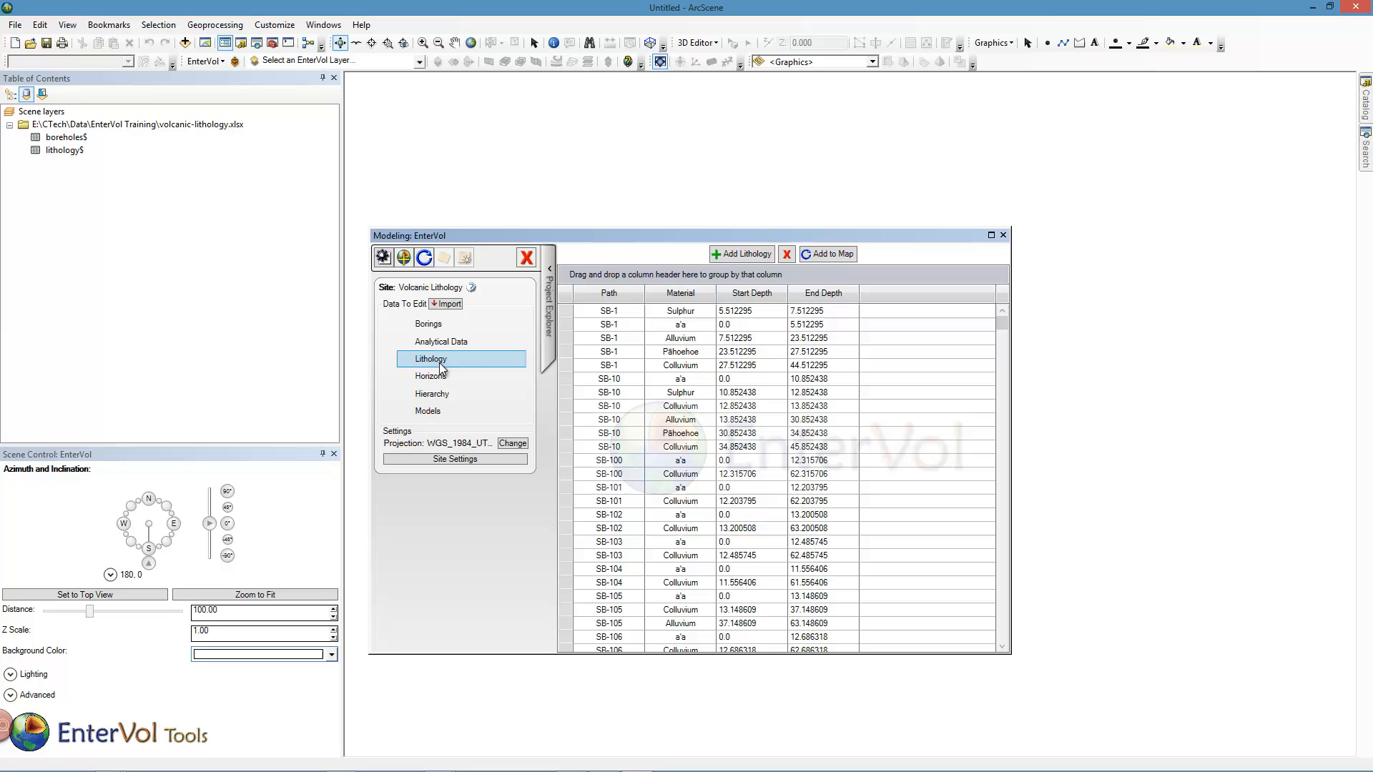
left_click(827, 258)
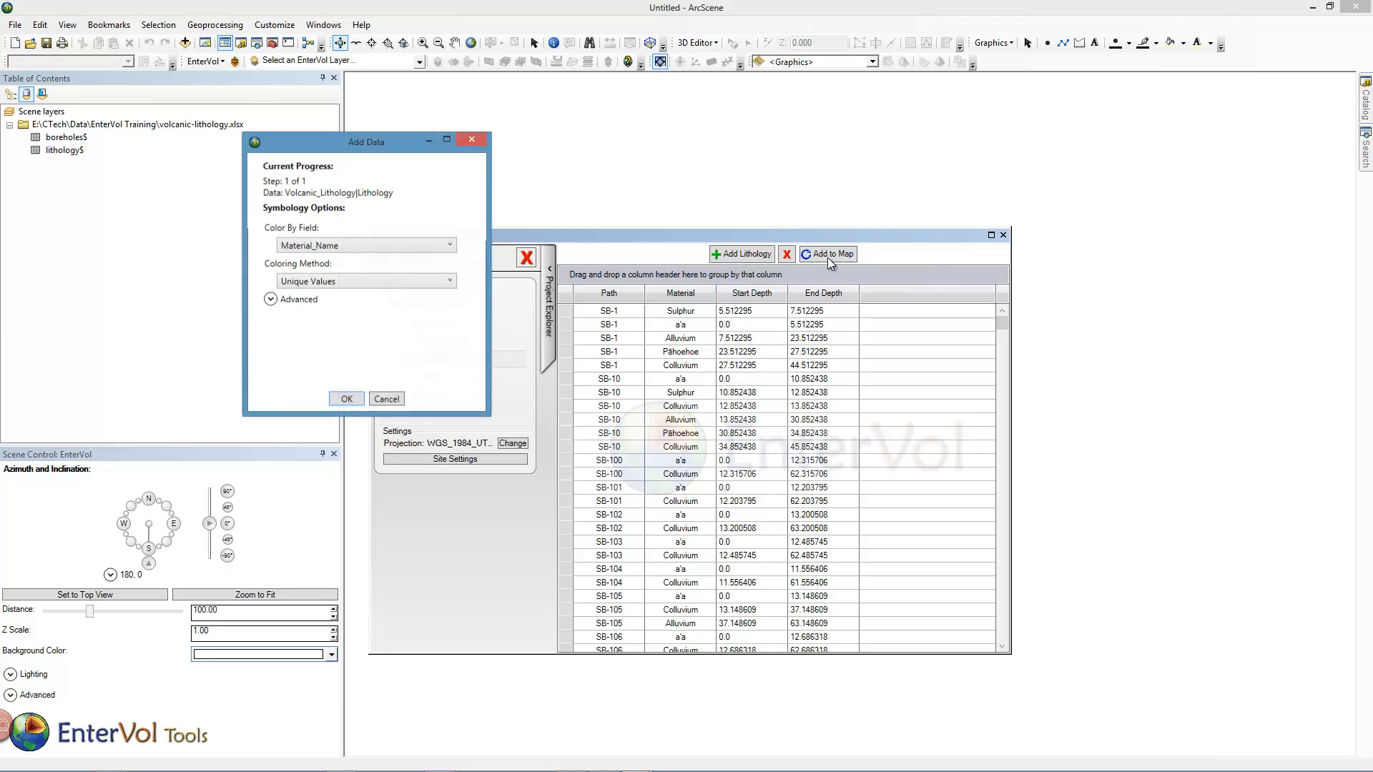
left_click(347, 400)
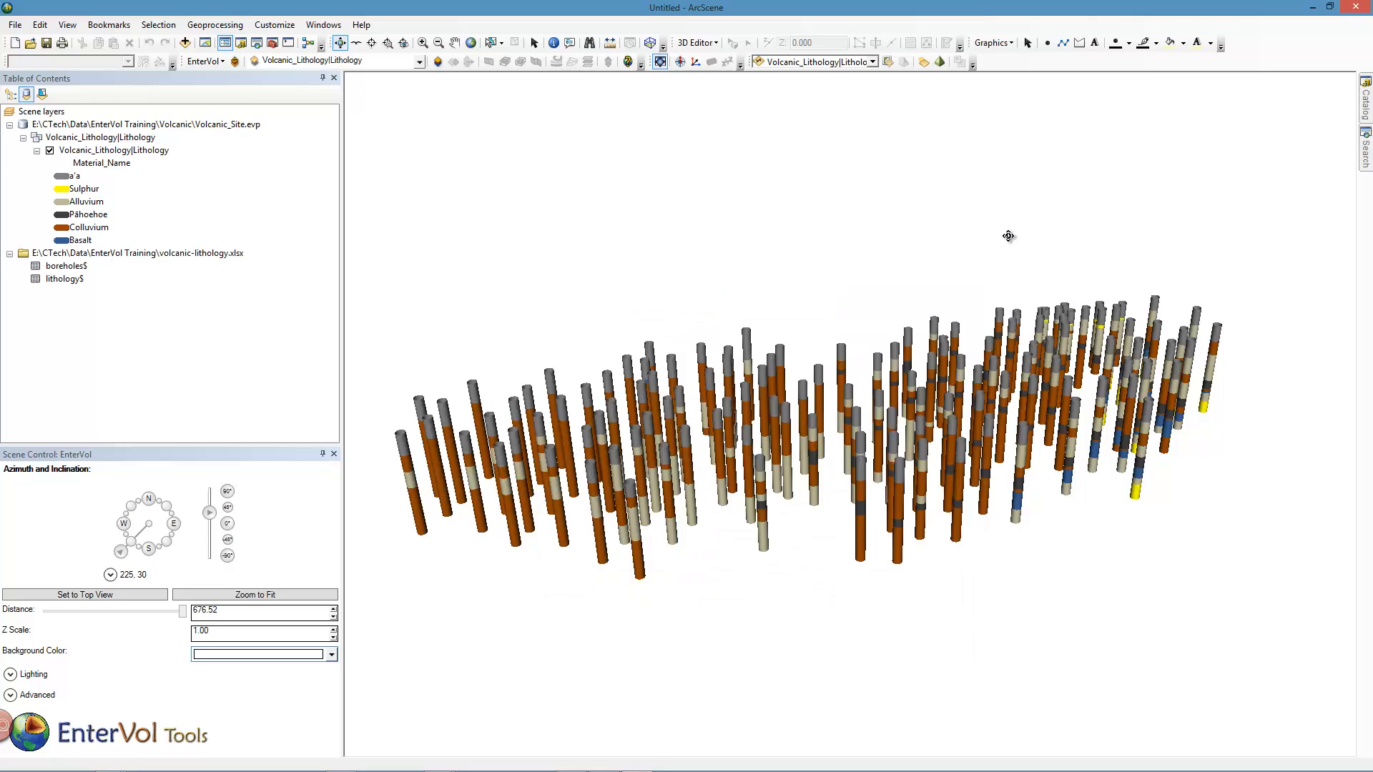
Set the scene's Z scale to 3.00.
left_click(1003, 236)
left_click_drag(885, 411, 941, 319)
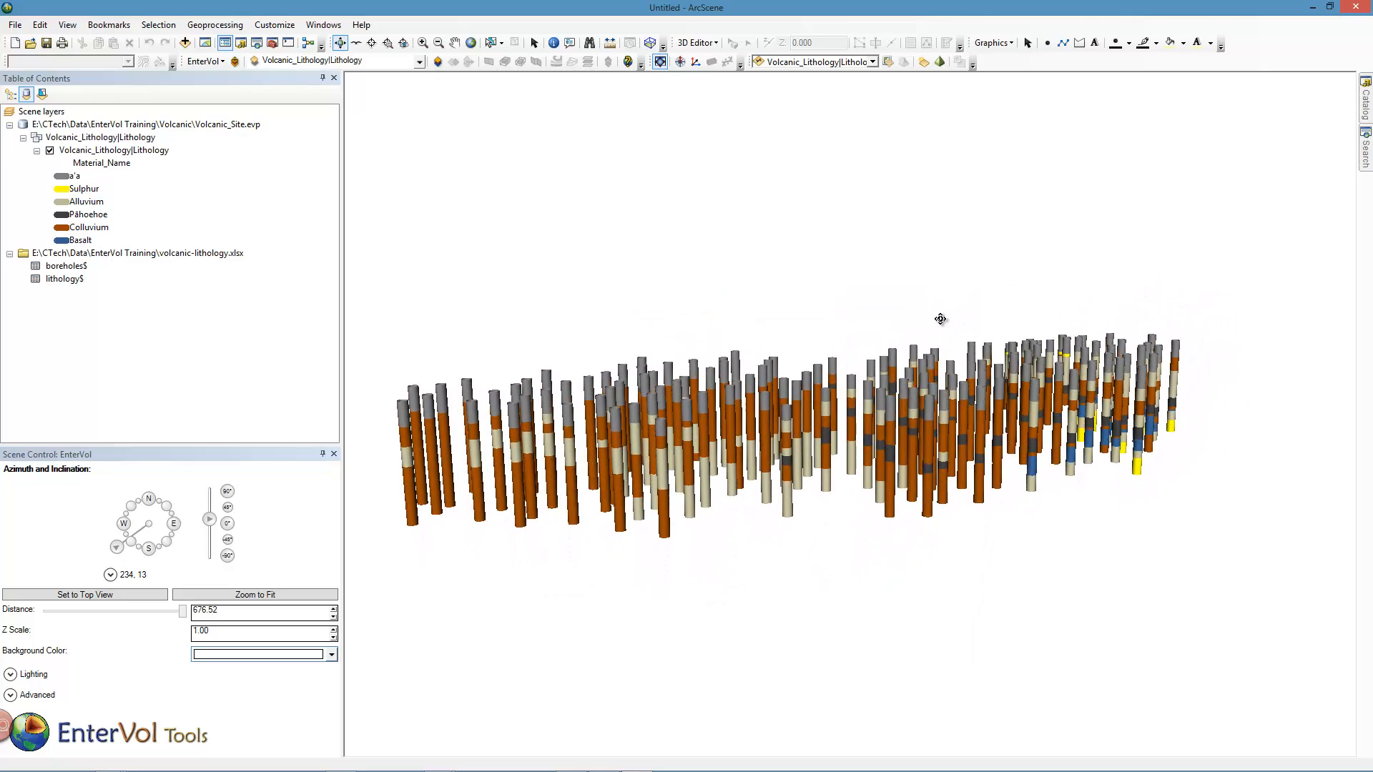
left_click(334, 629)
left_click(333, 629)
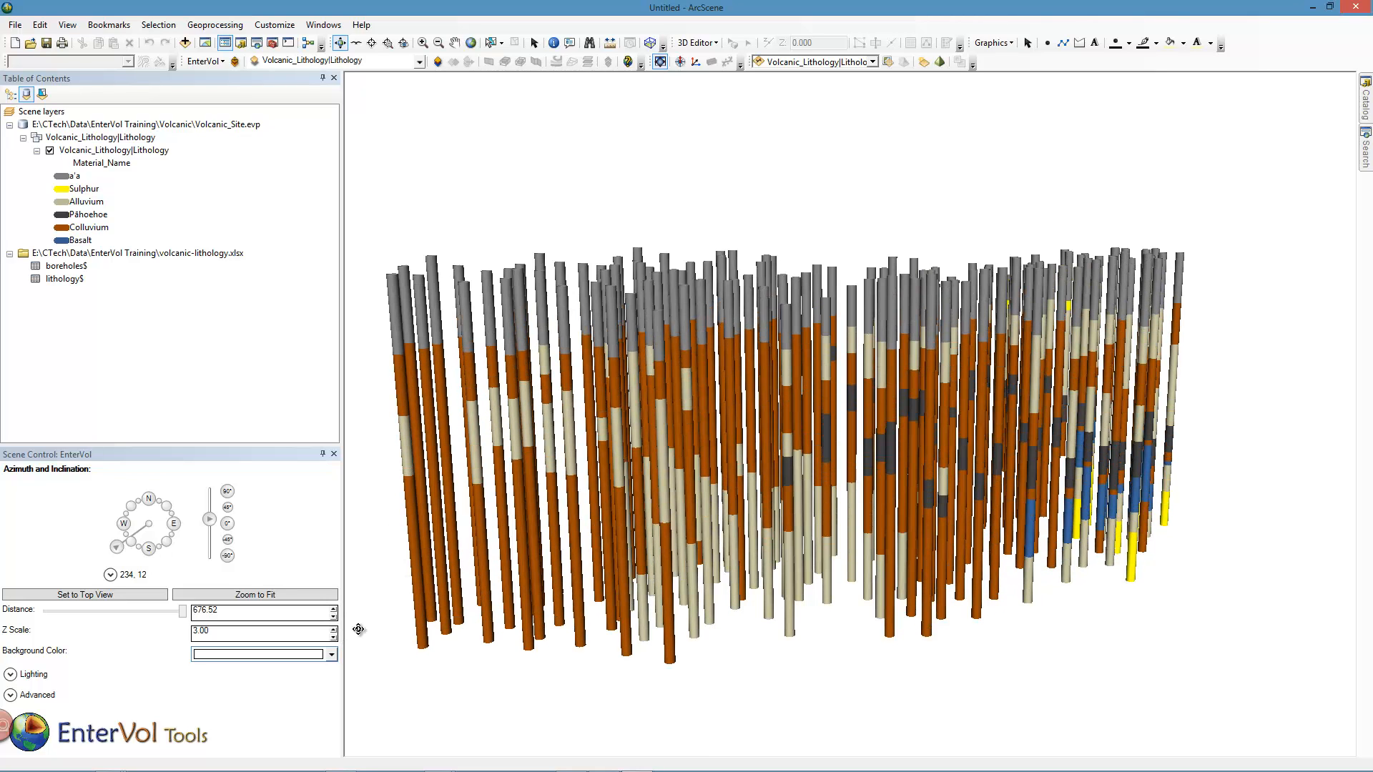
left_click_drag(745, 459, 664, 529)
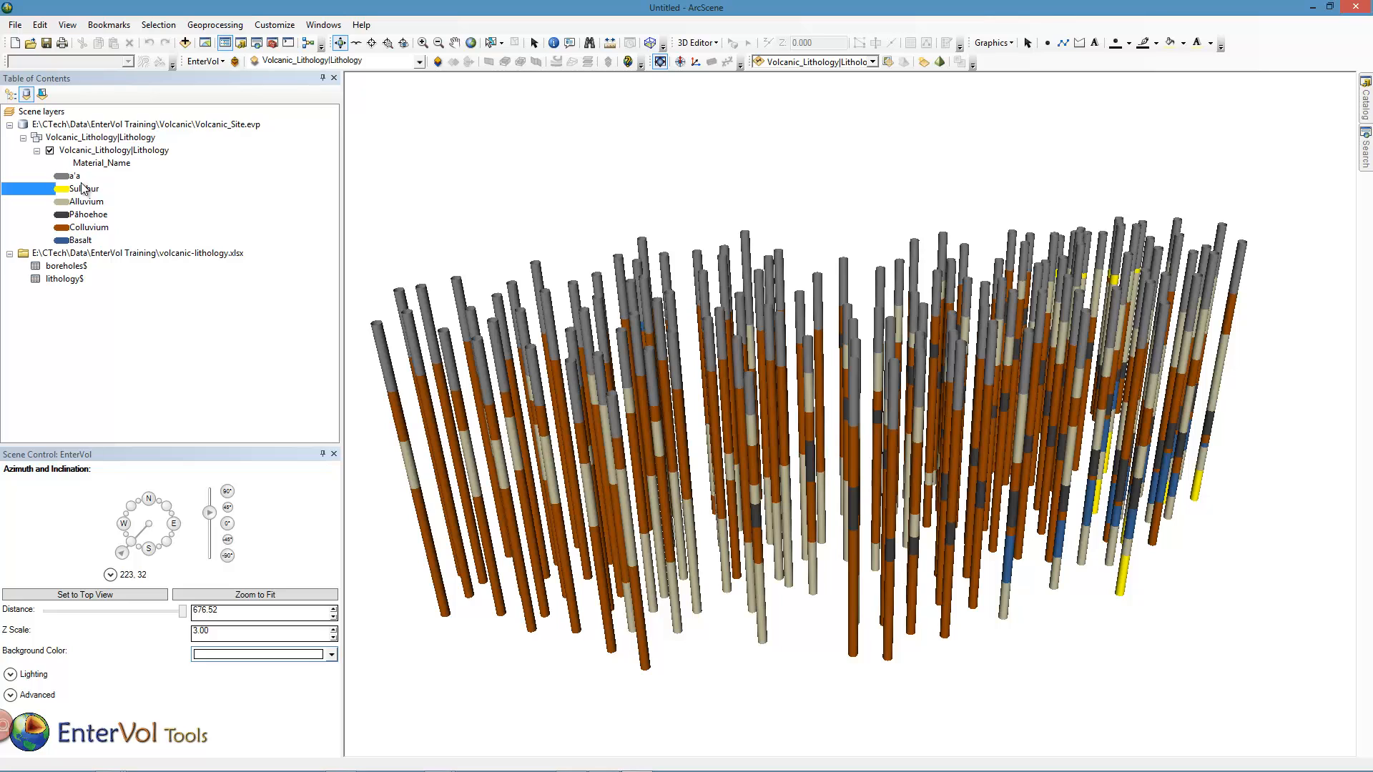
Set the line width of all symbols in the lithology layer's symbology to 2.
right_click(100, 152)
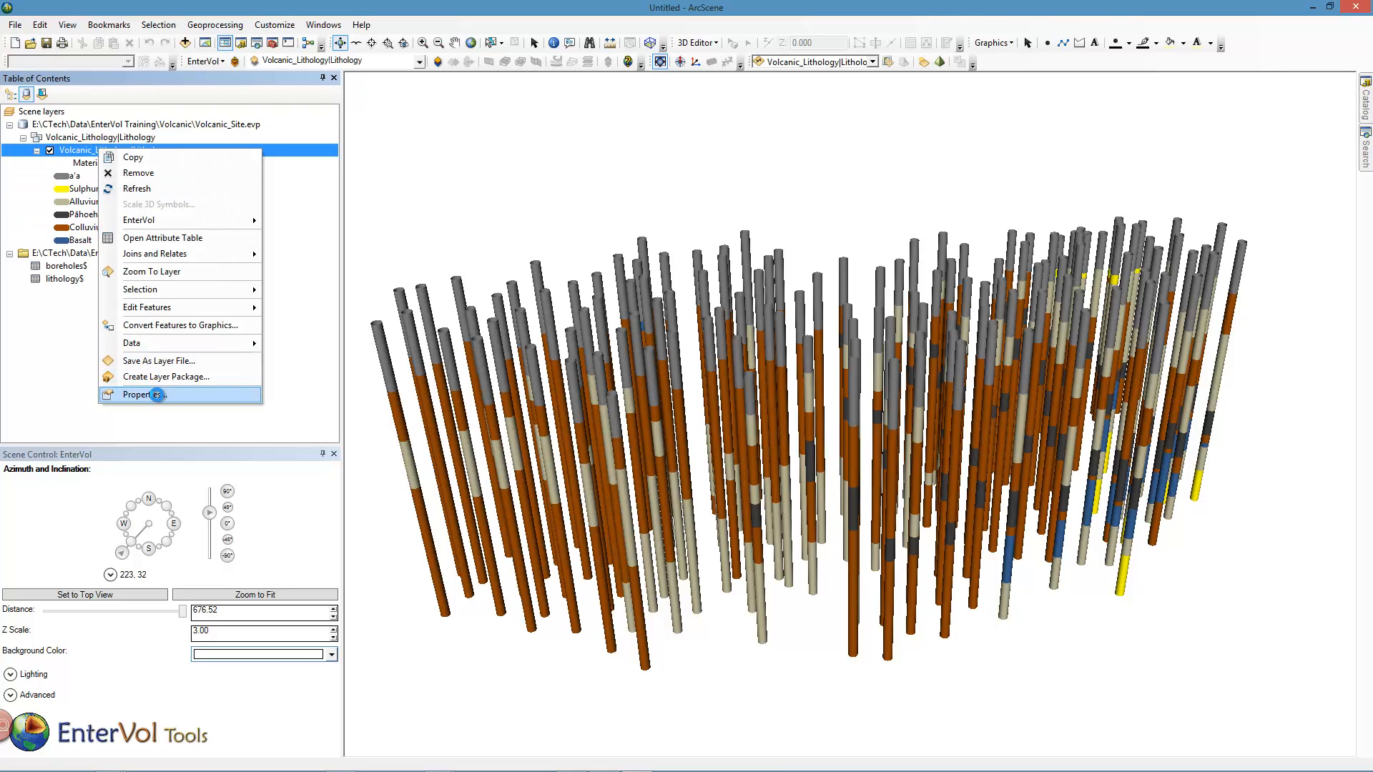
left_click(152, 395)
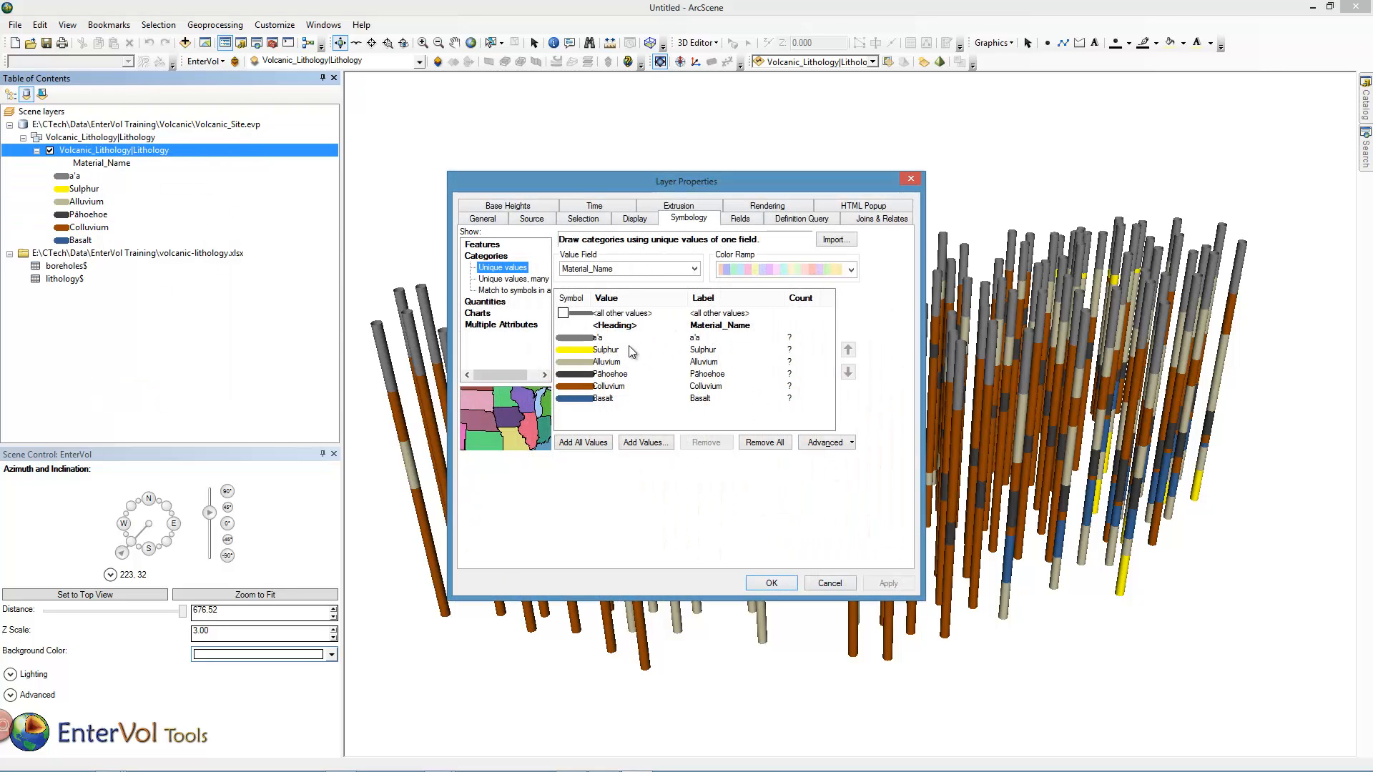
right_click(629, 351)
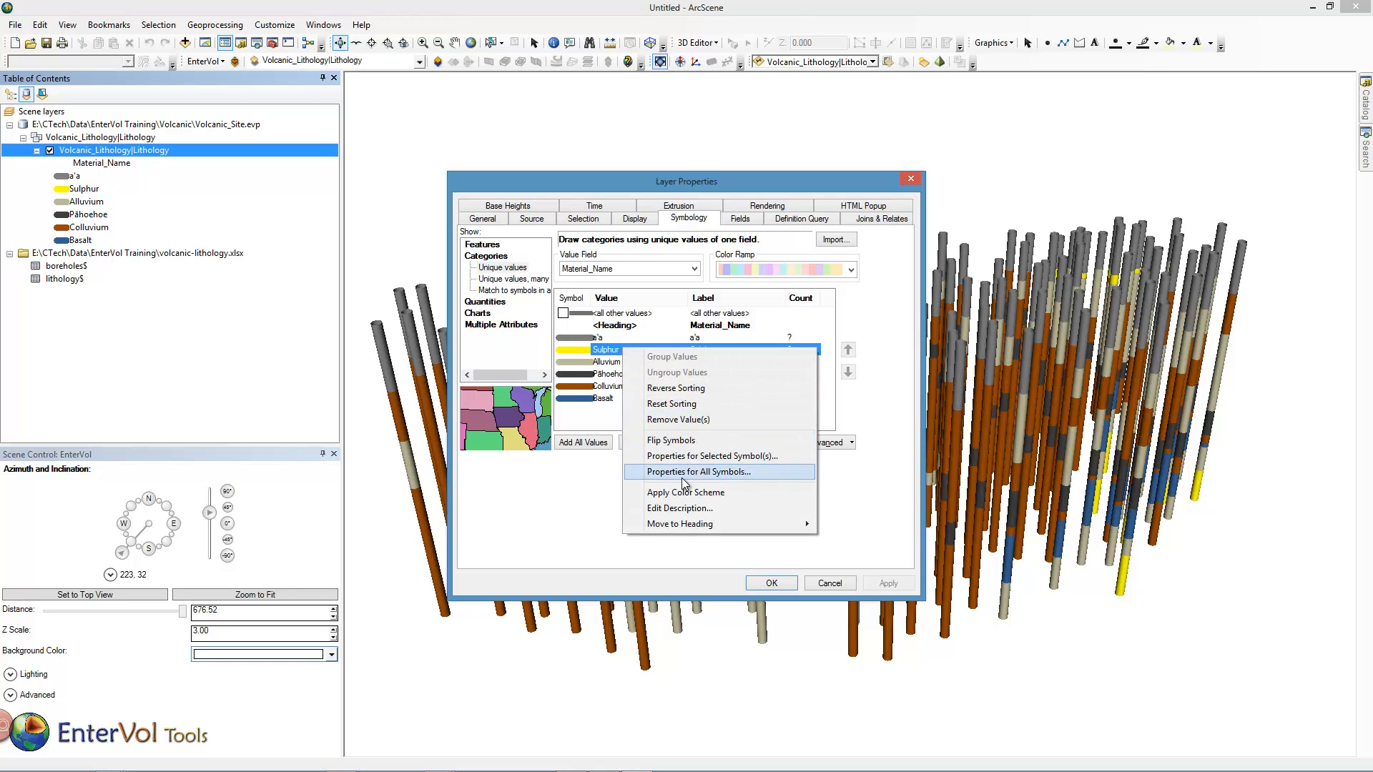
left_click(682, 473)
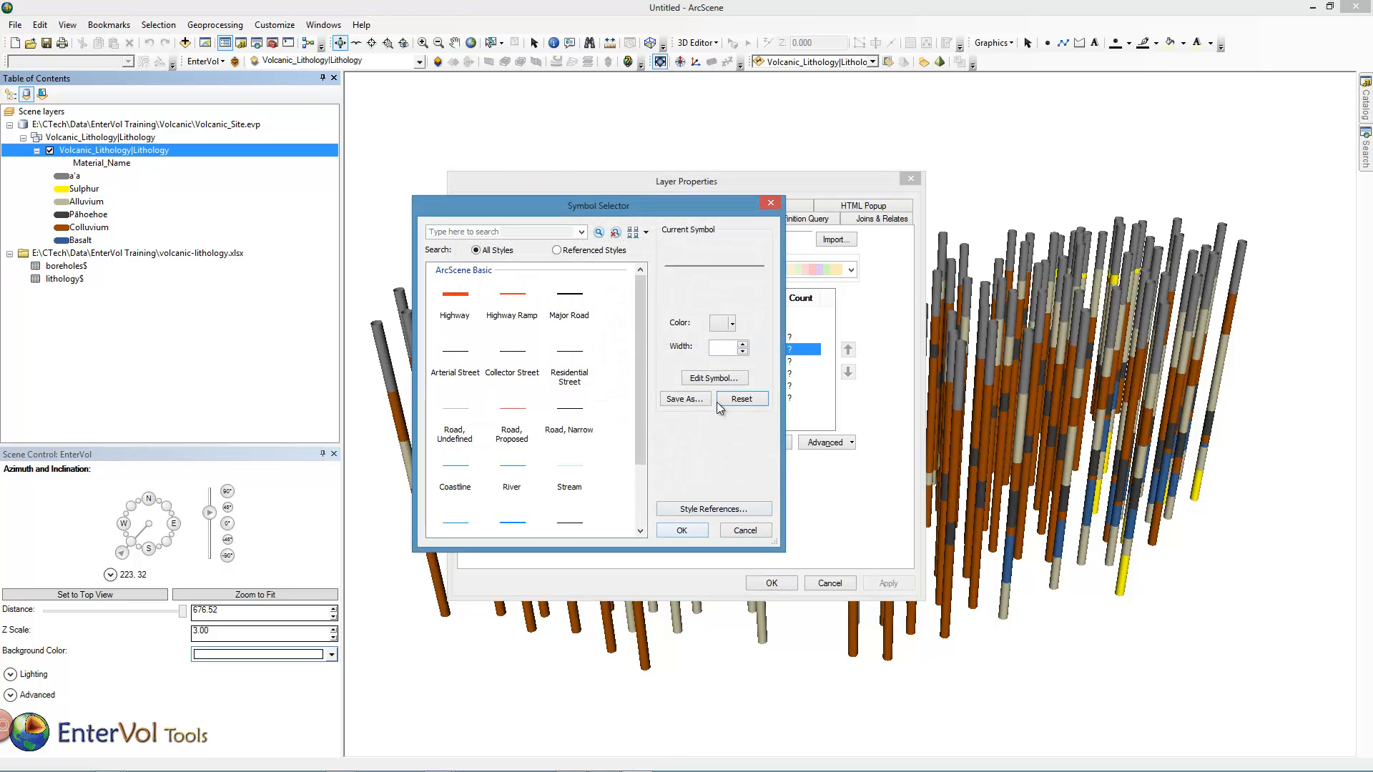
left_click(717, 349)
type("2")
left_click(683, 530)
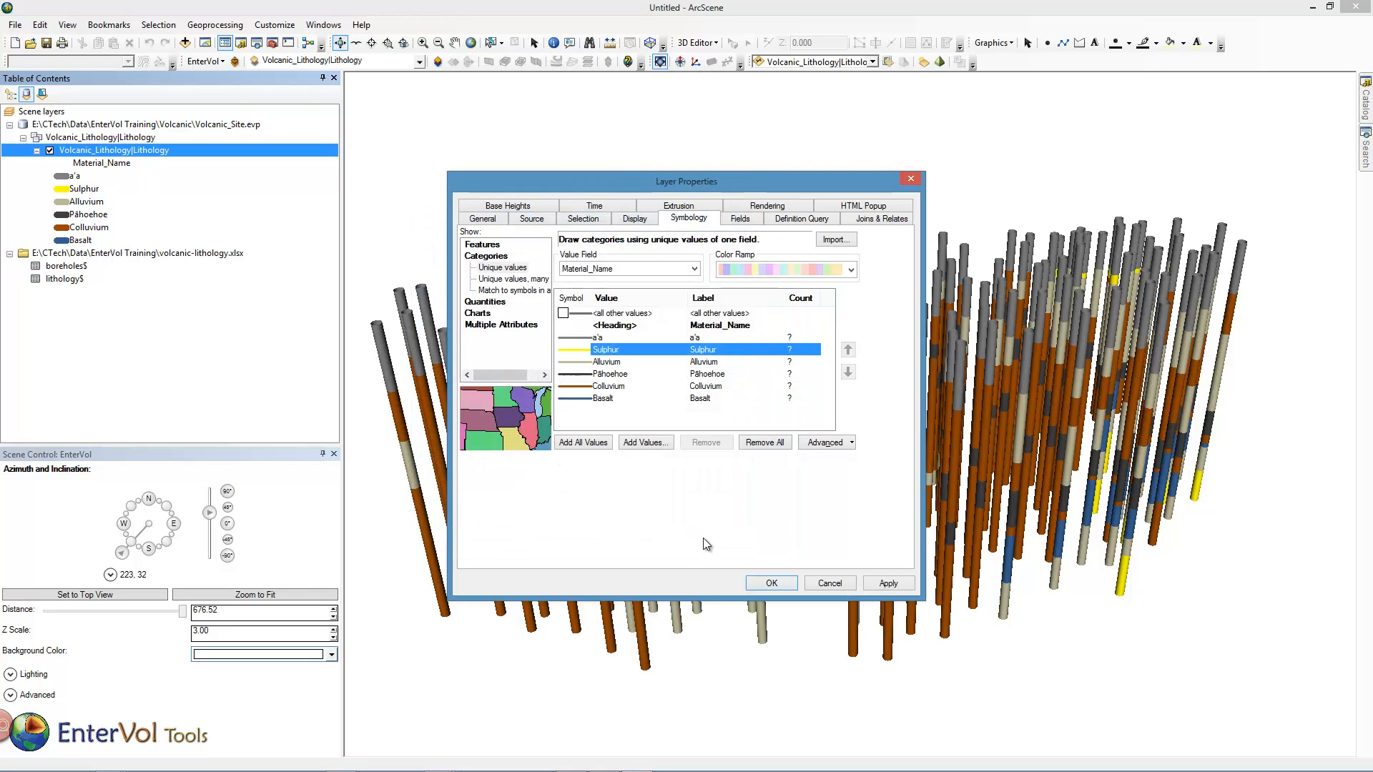
left_click(770, 583)
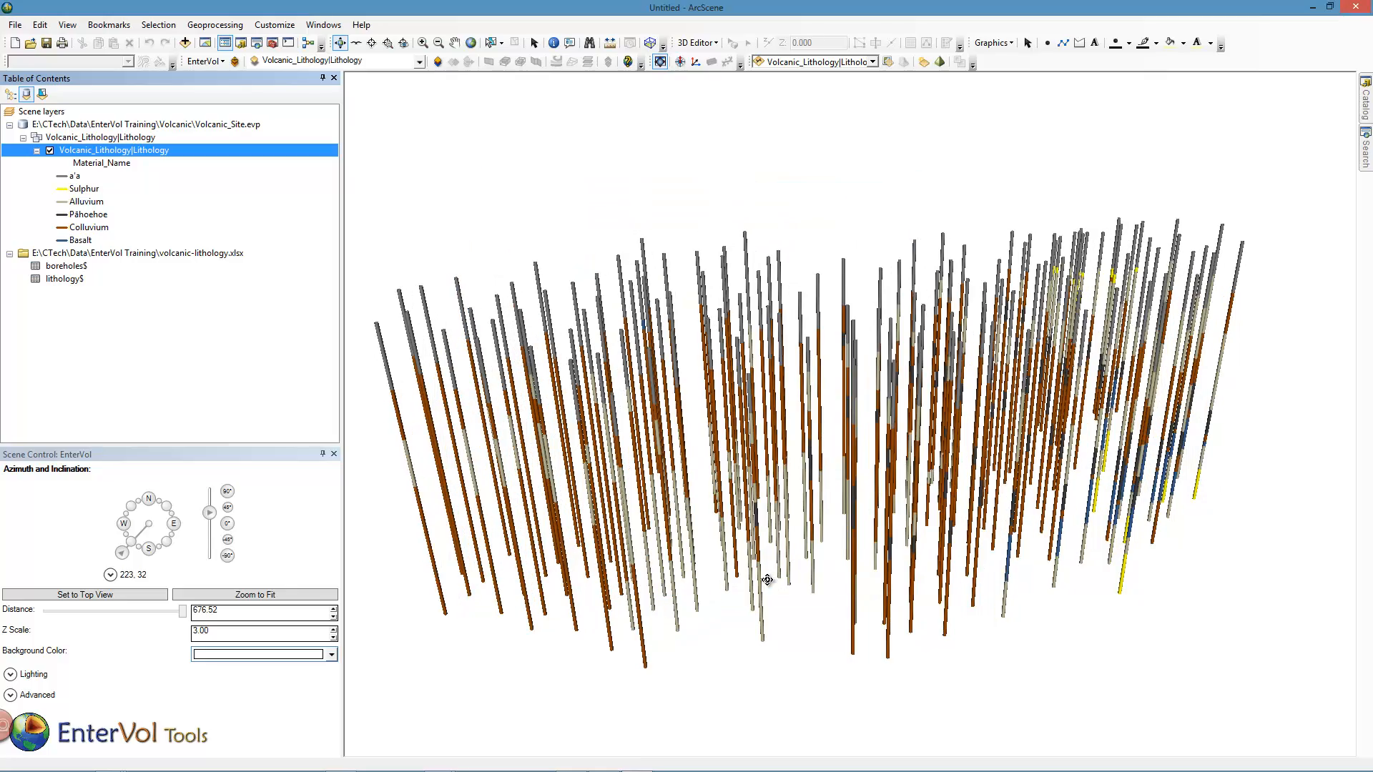
Reopen the EnterVol modeling window.
left_click_drag(832, 473, 864, 440)
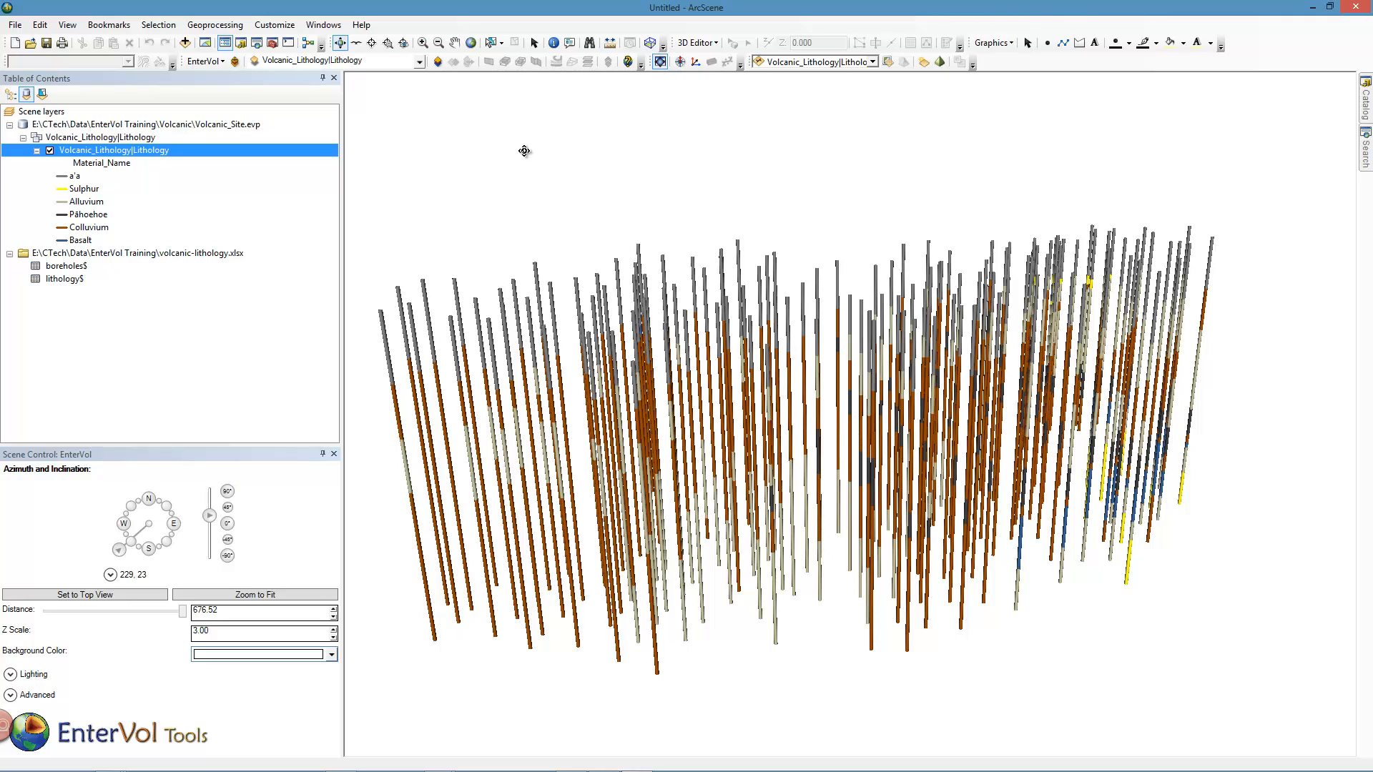
left_click(226, 62)
left_click(231, 71)
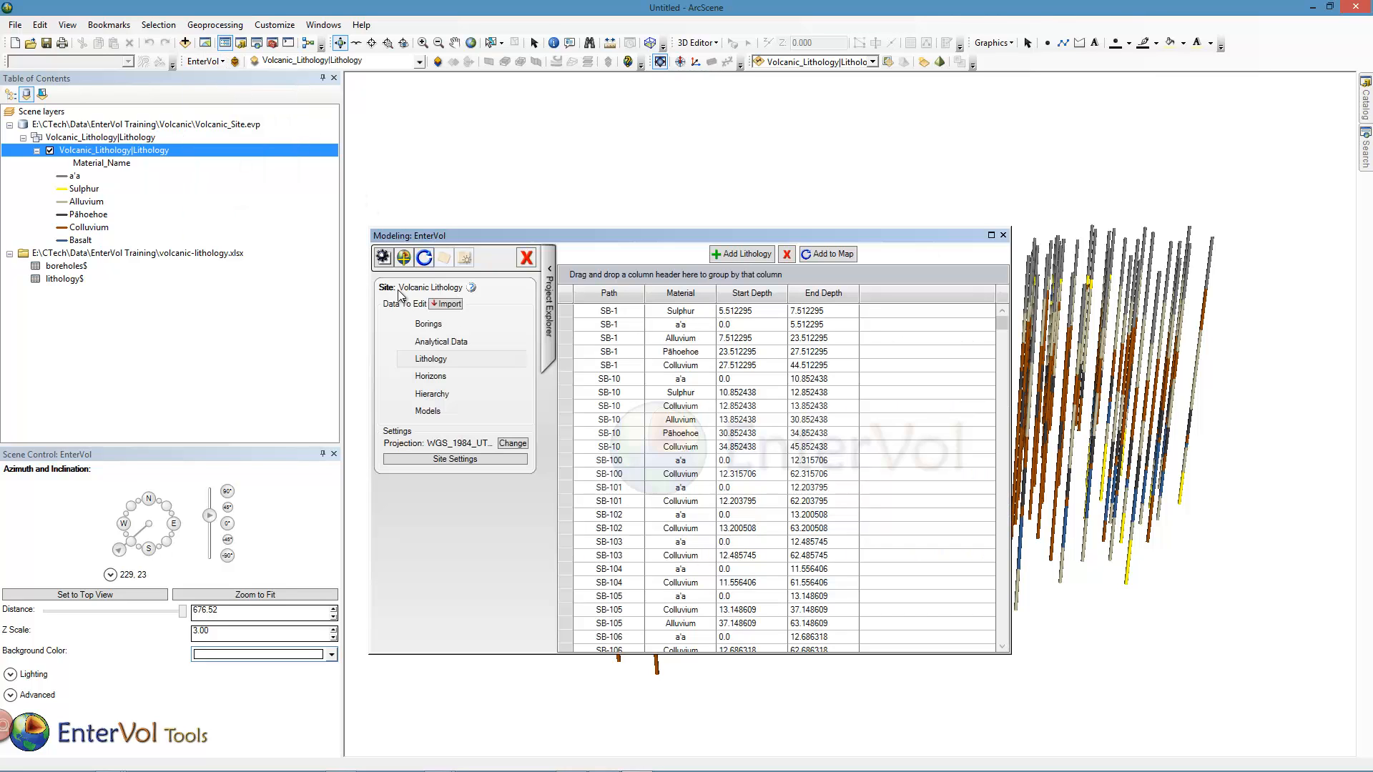
Add a new XY Grid model named 2D in the site's Models section.
left_click(427, 411)
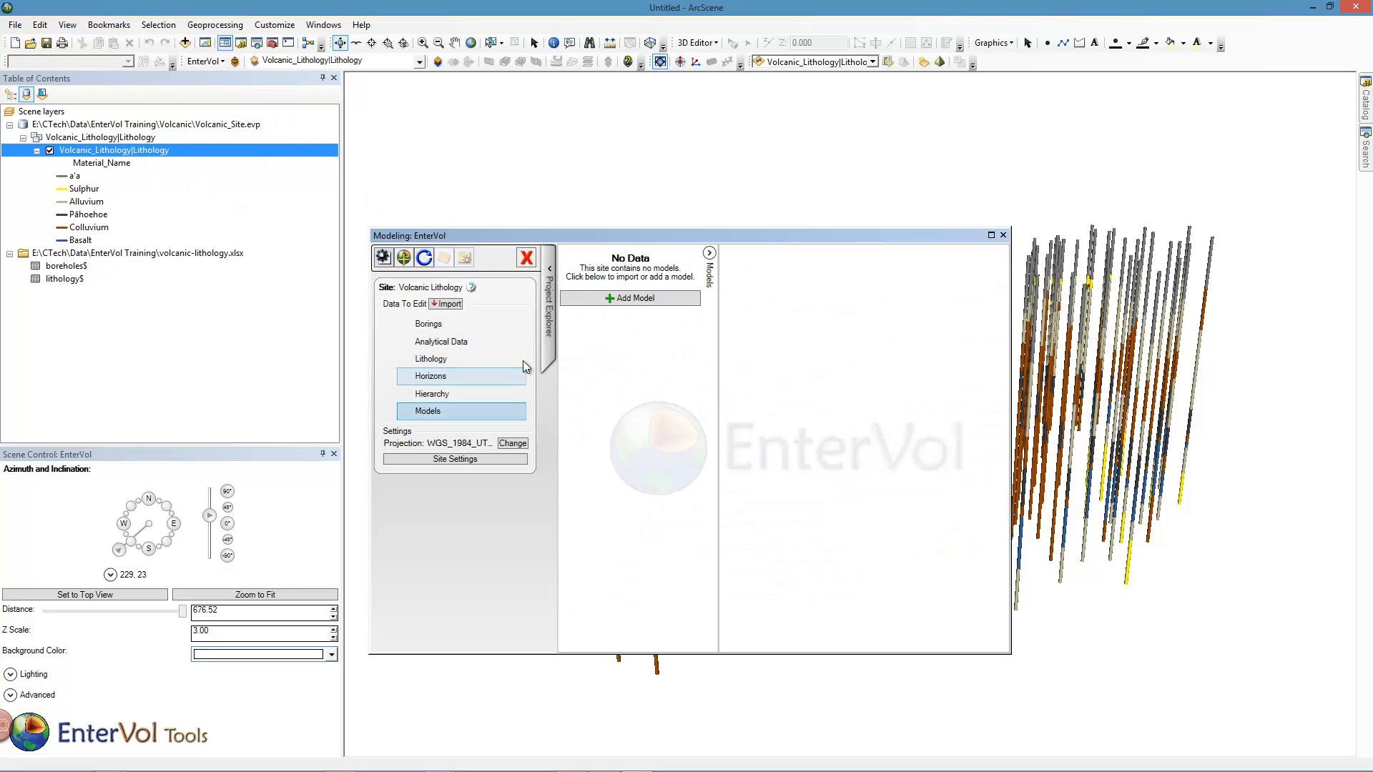
left_click(617, 296)
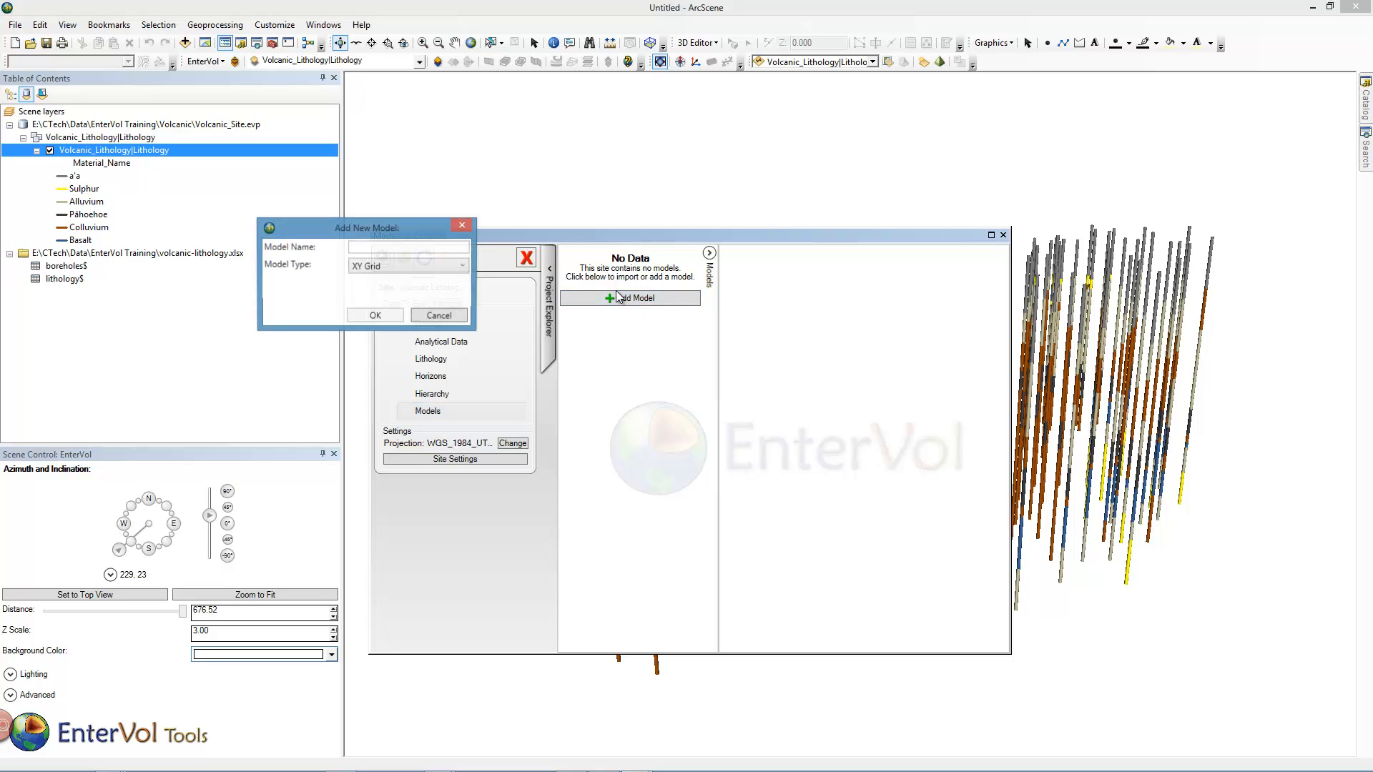
left_click(384, 248)
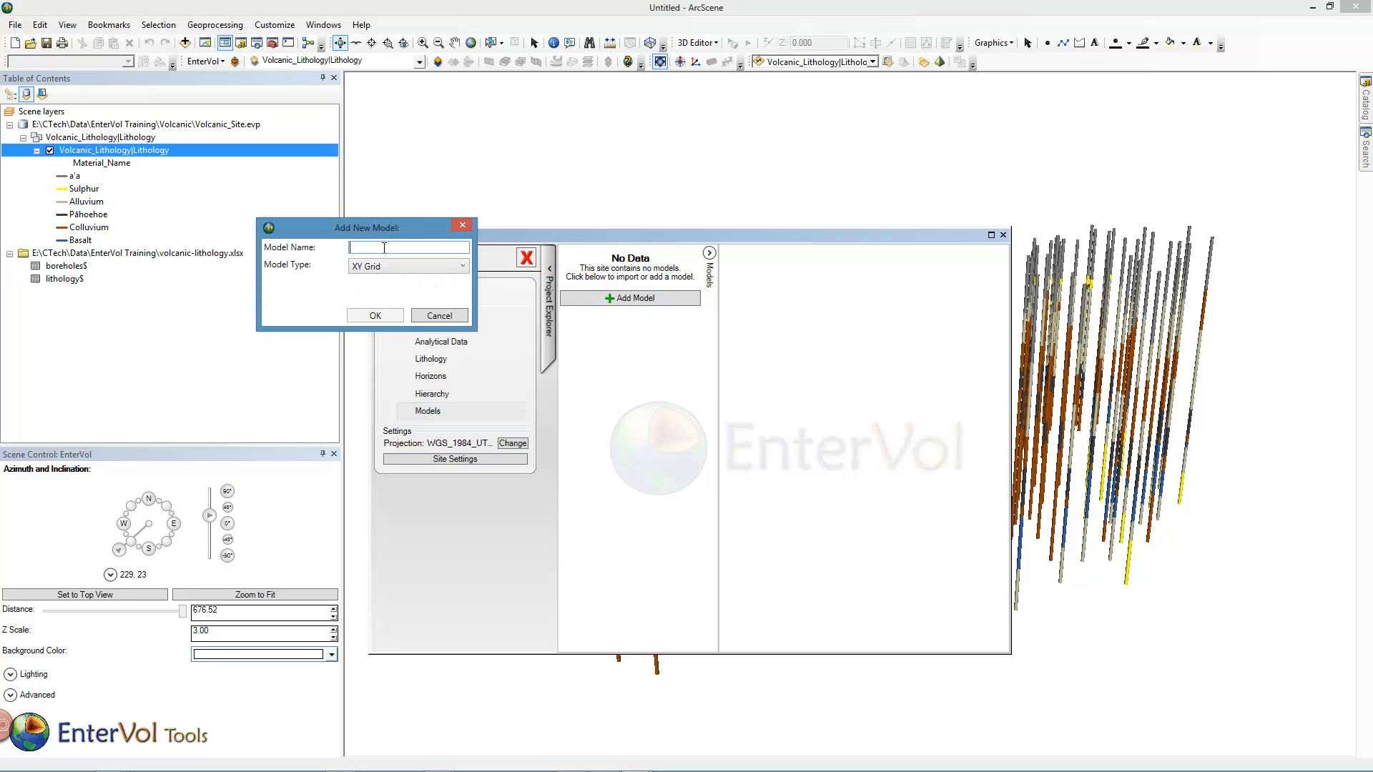
type("1")
type("2D")
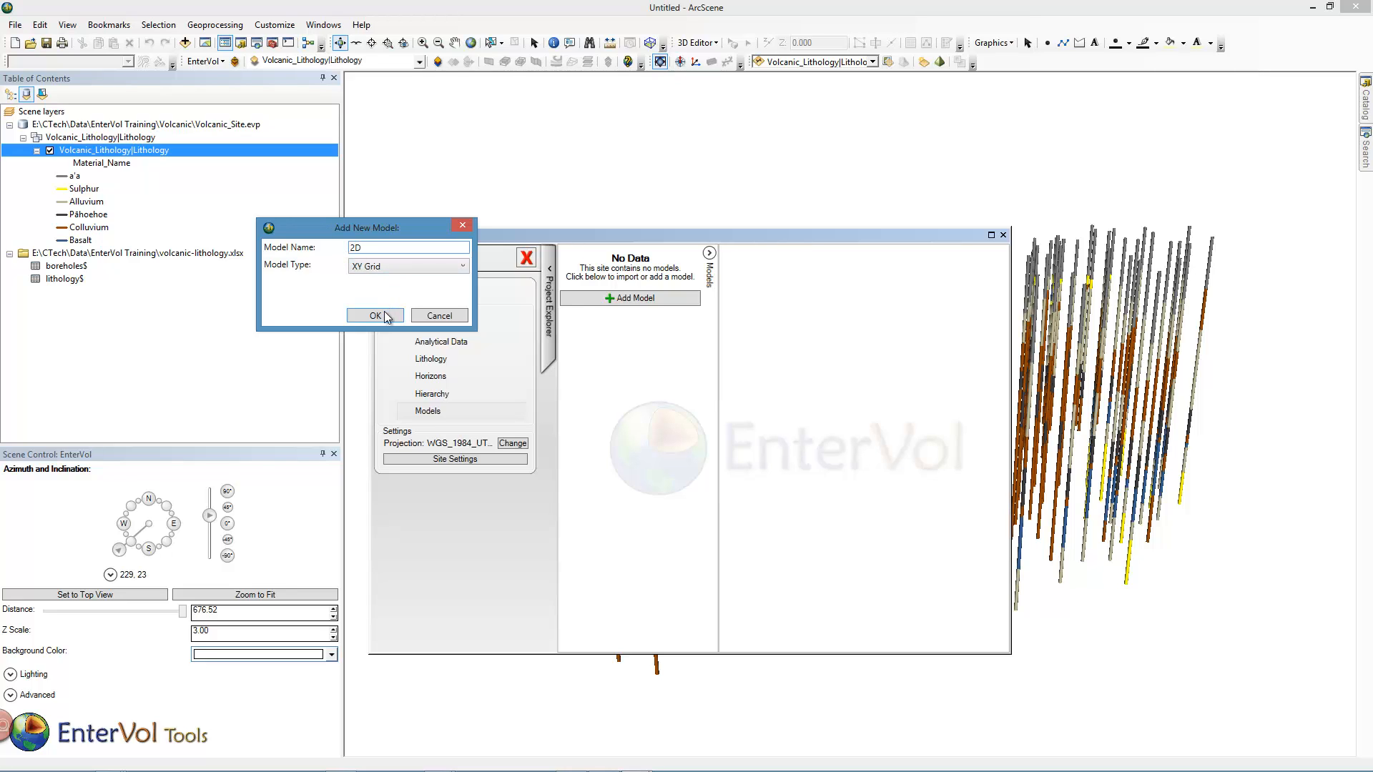
left_click(385, 317)
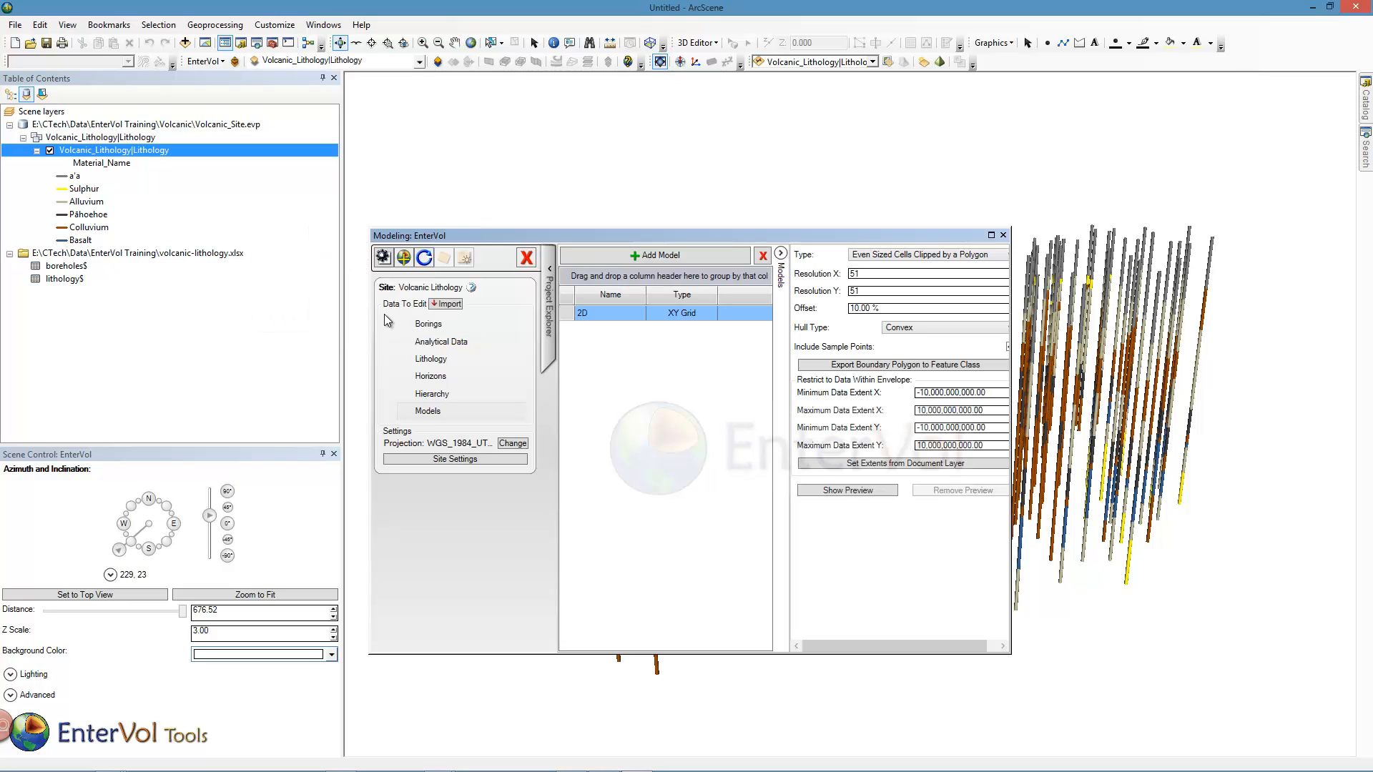
Set the 2D grid's Resolution X to 70 and its offset to 3 %.
double_click(862, 275)
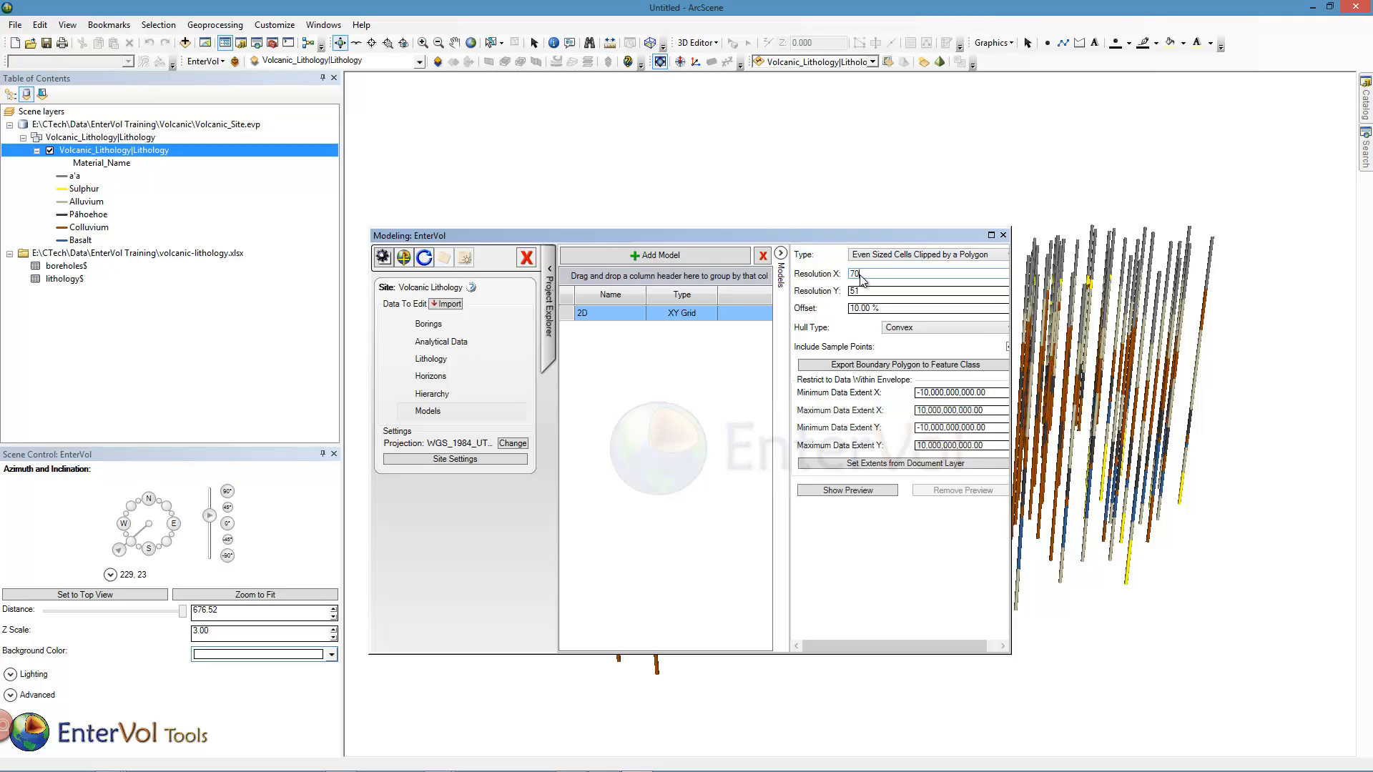
left_click(885, 308)
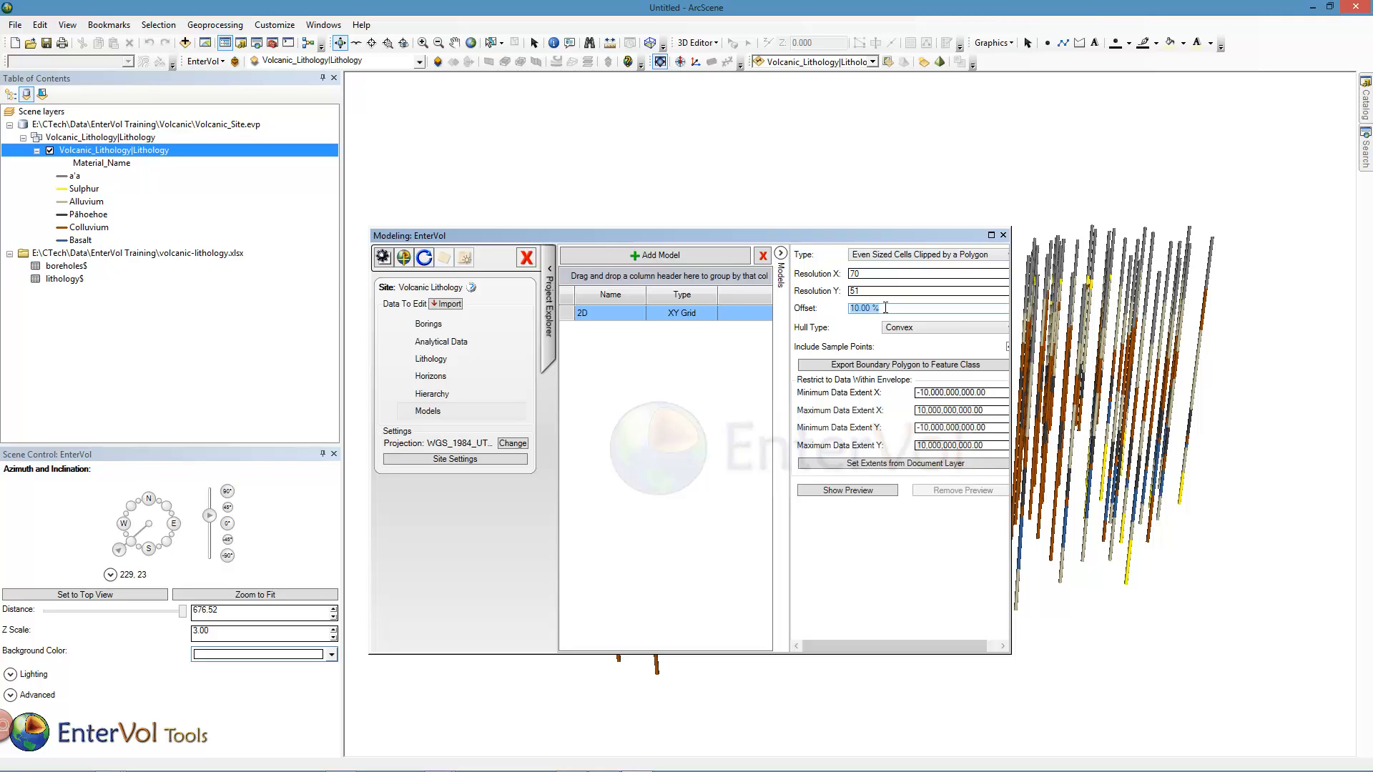
type("3")
Show a preview of the 2D grid over the borings from the top view.
left_click(162, 597)
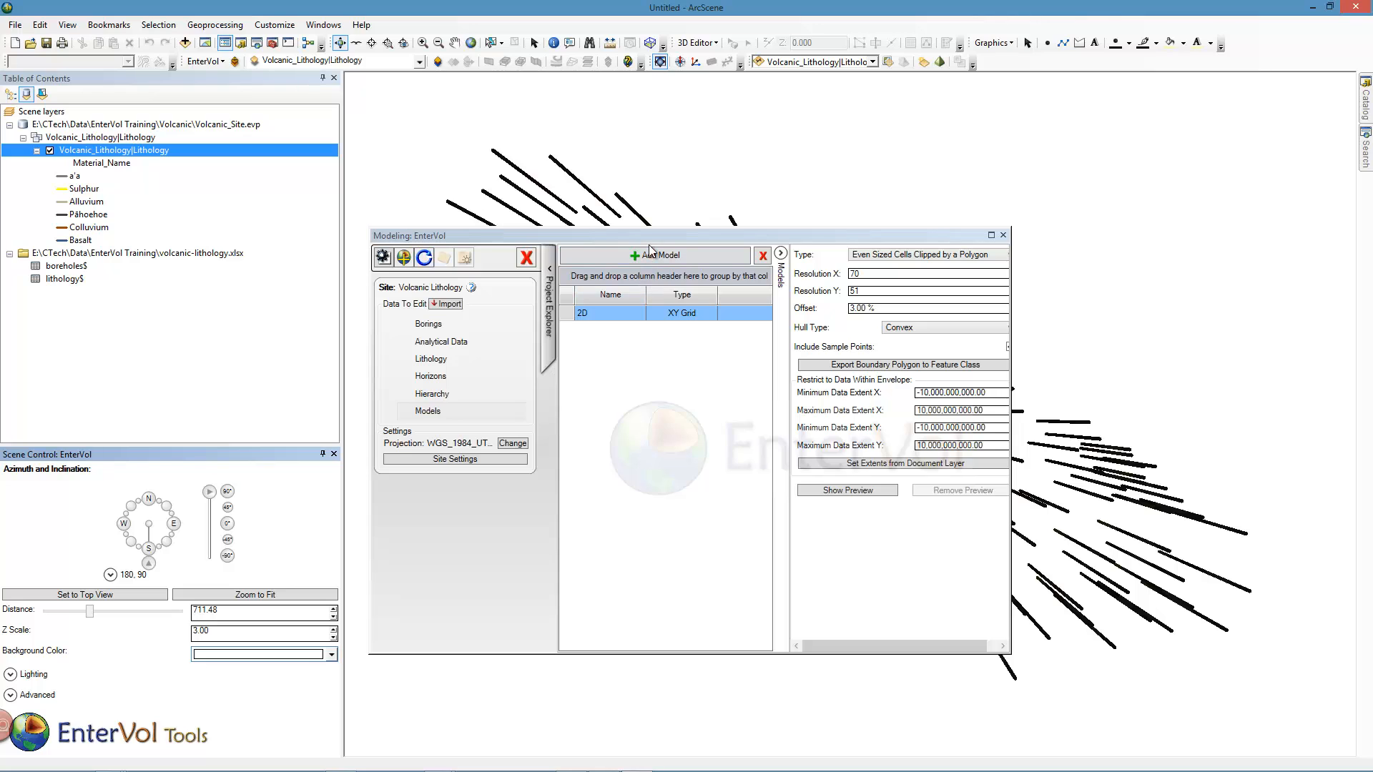
left_click_drag(651, 243, 313, 345)
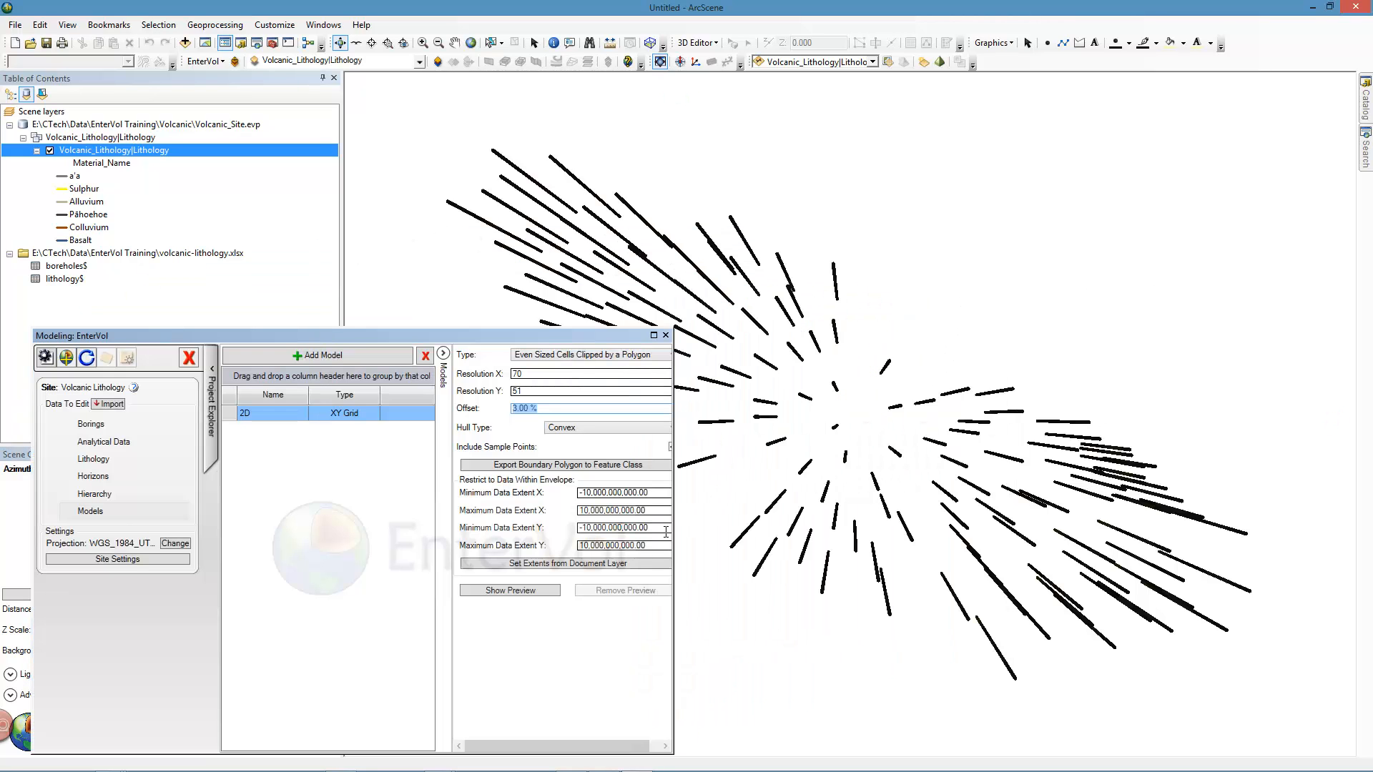
left_click(557, 591)
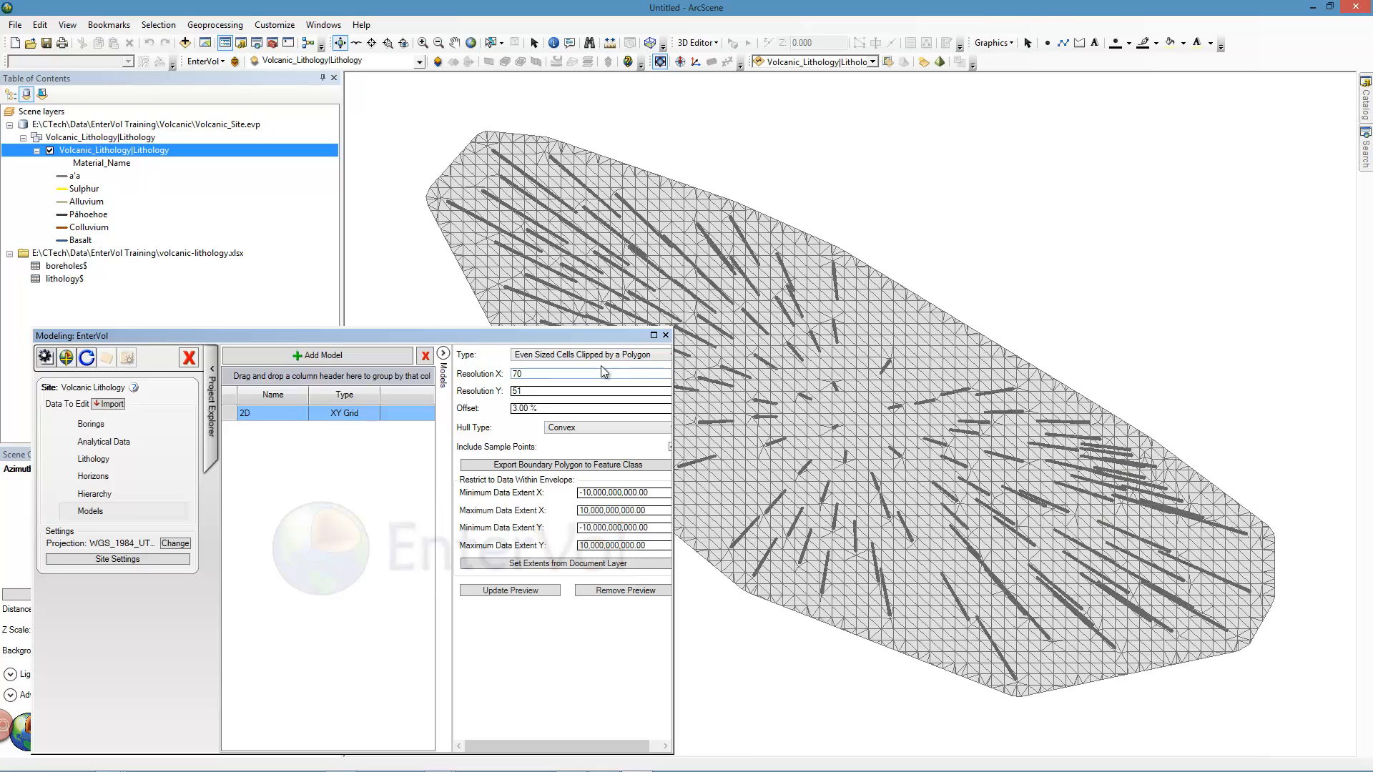
Add a new 3D Grid model named 3D.
left_click_drag(589, 333, 707, 286)
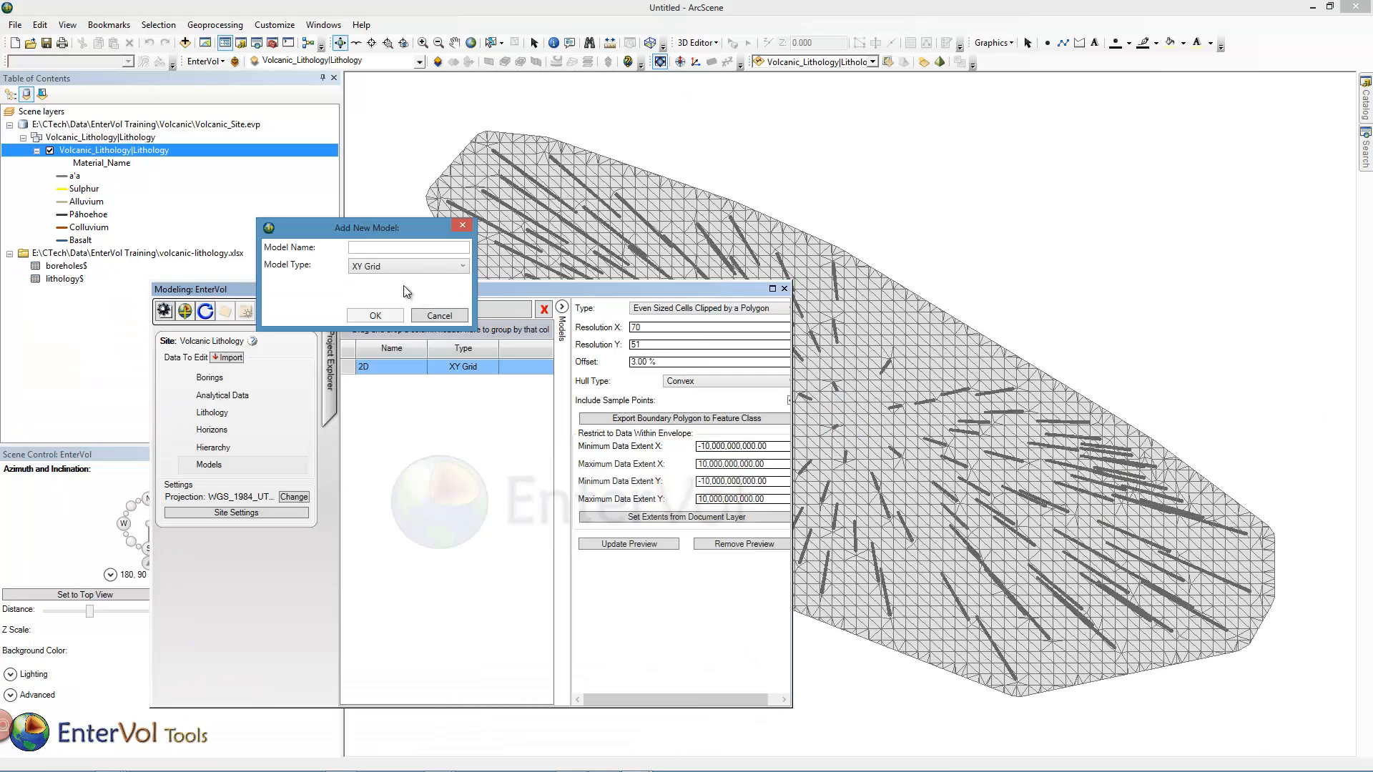
left_click(448, 312)
left_click(397, 265)
left_click(394, 311)
type("3D")
left_click(379, 315)
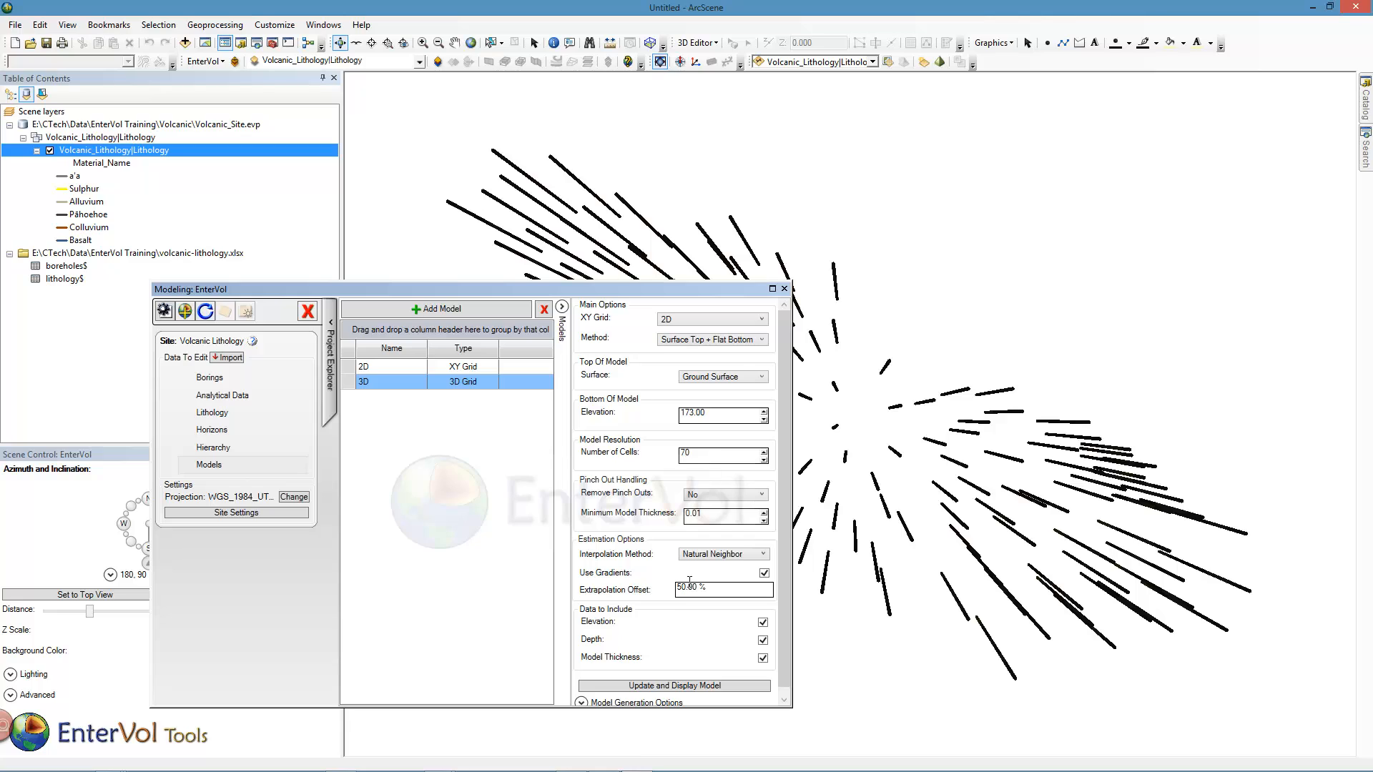
Generate and display the 3D model, accepting the Elevation symbology with fixed breaks.
left_click(678, 686)
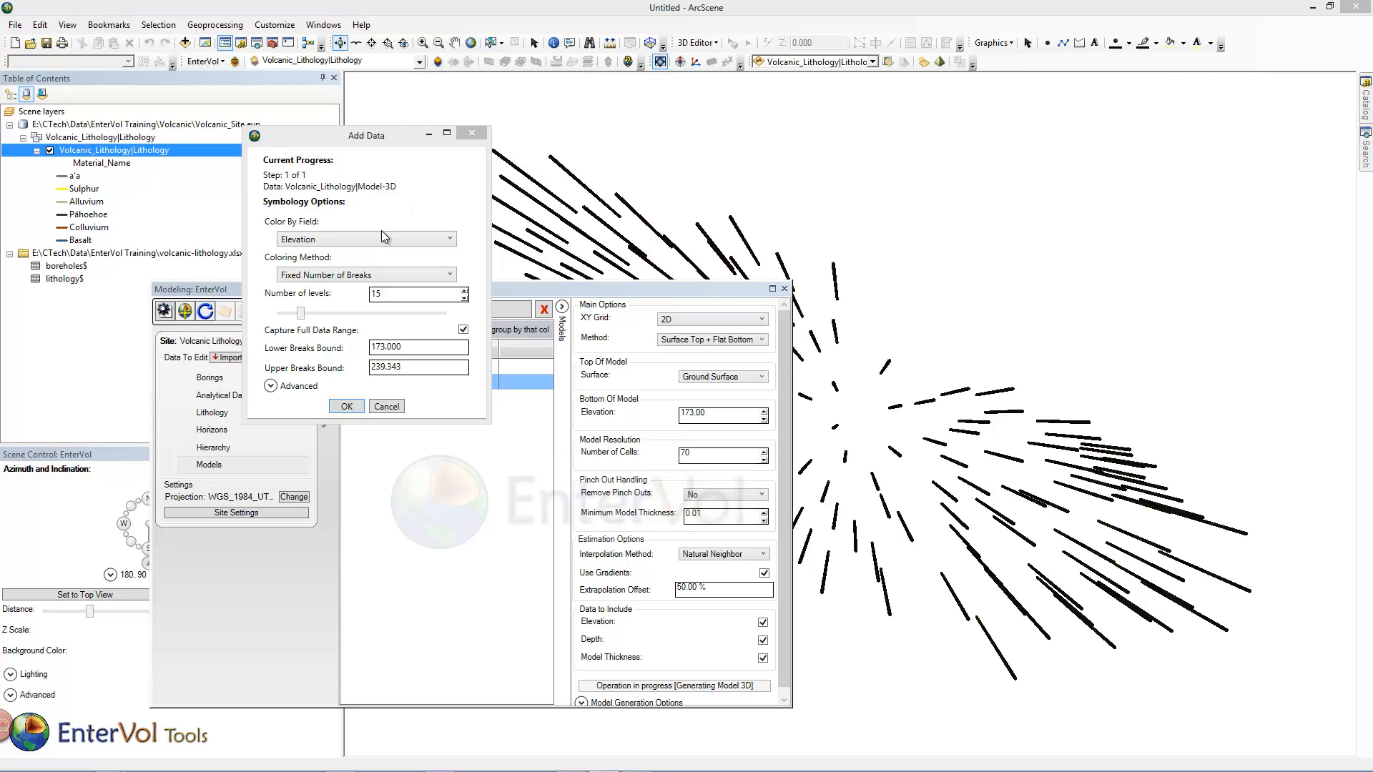
left_click(348, 407)
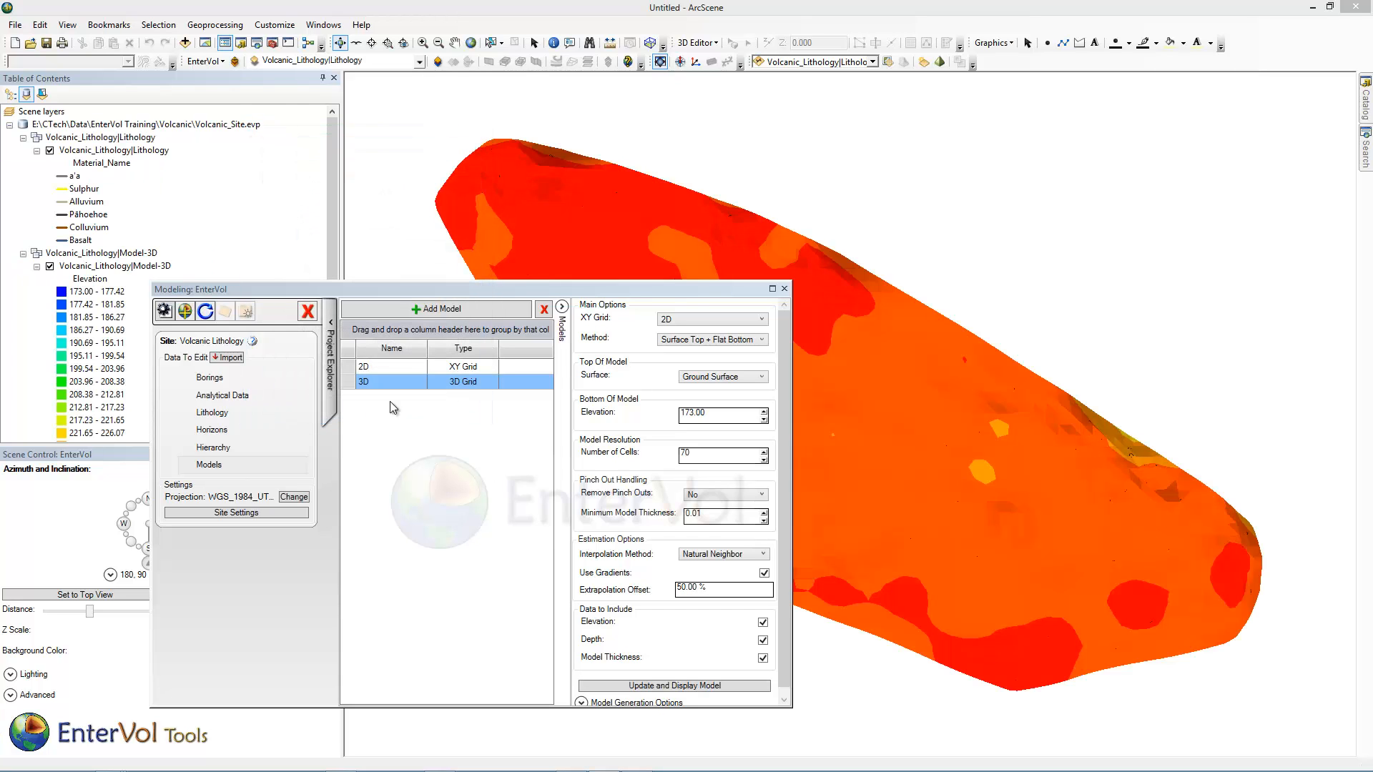
Close the modeling window, inspect the 3D model, then collapse and hide the Model-3D layer.
left_click(785, 289)
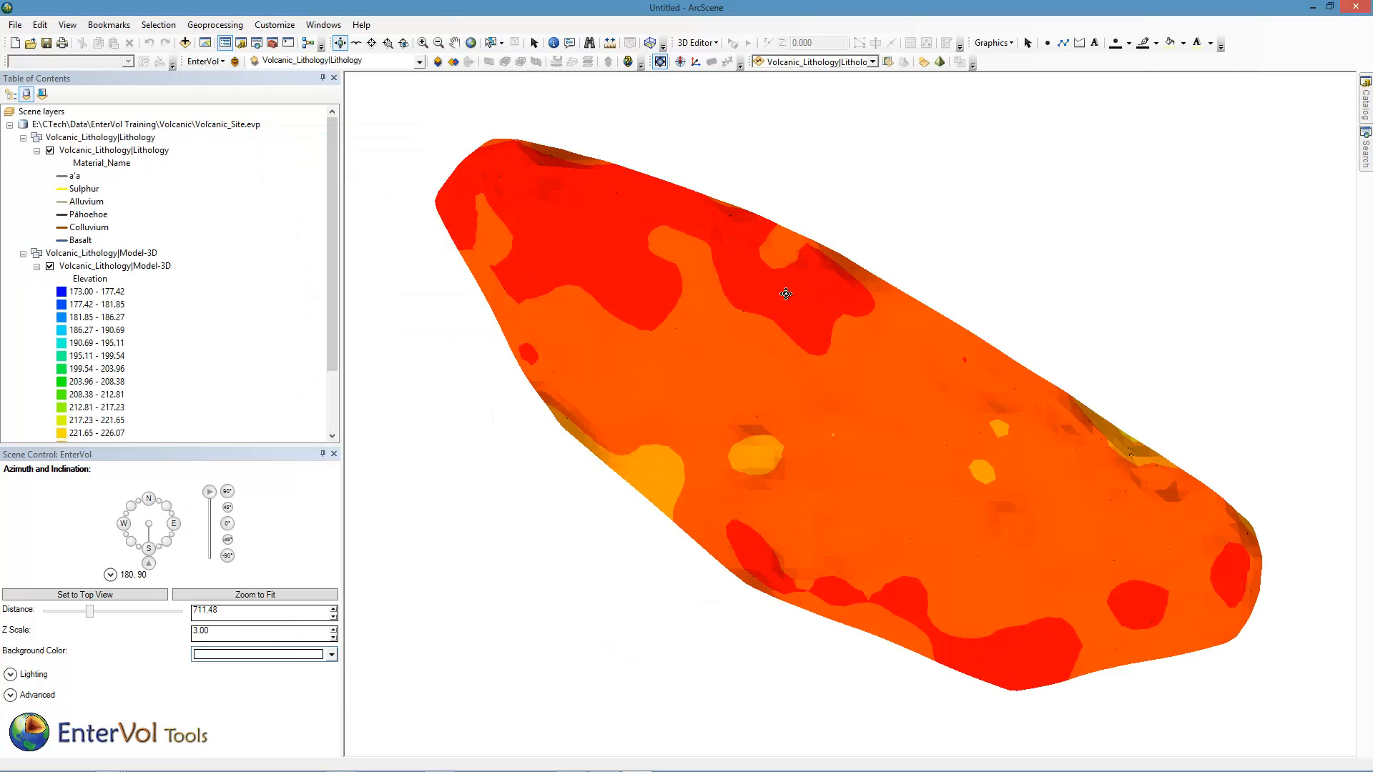
left_click_drag(795, 403, 833, 193)
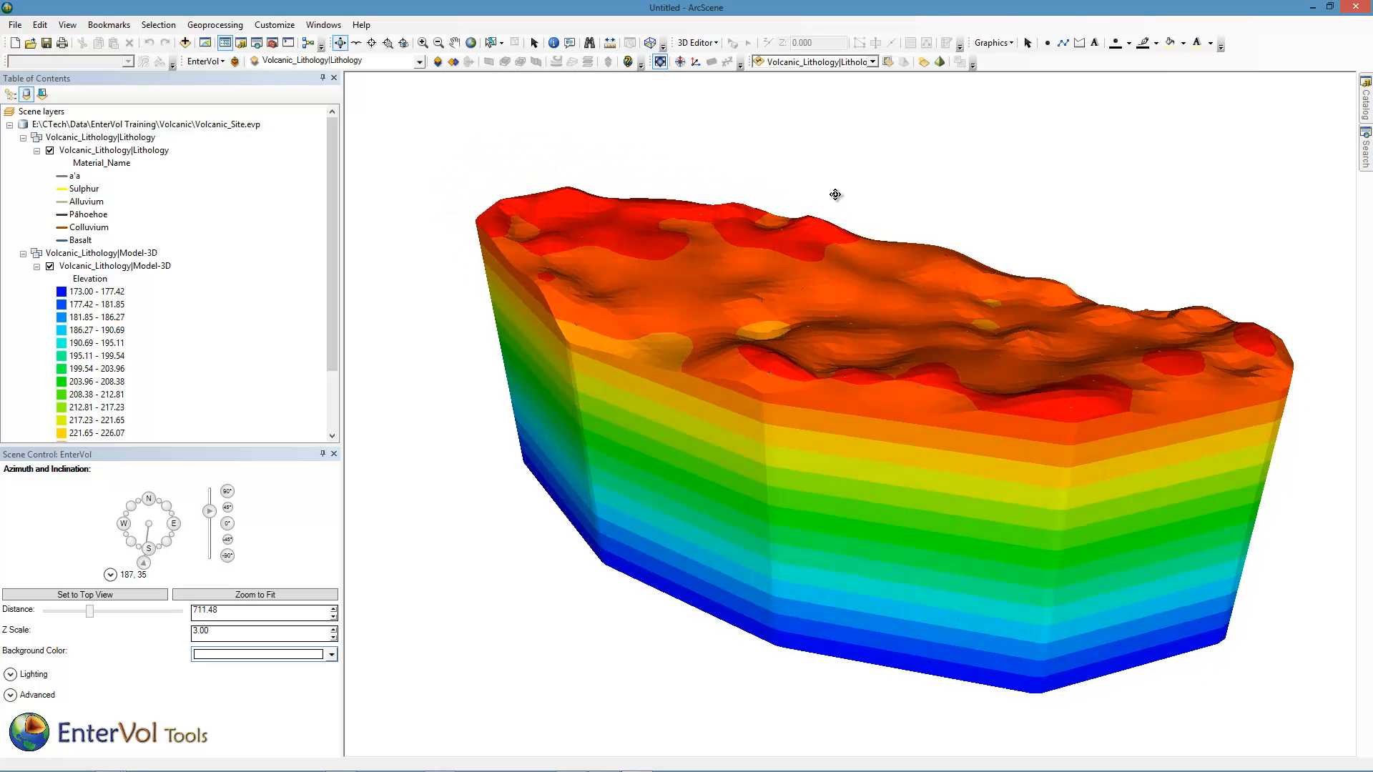
left_click_drag(787, 421, 864, 432)
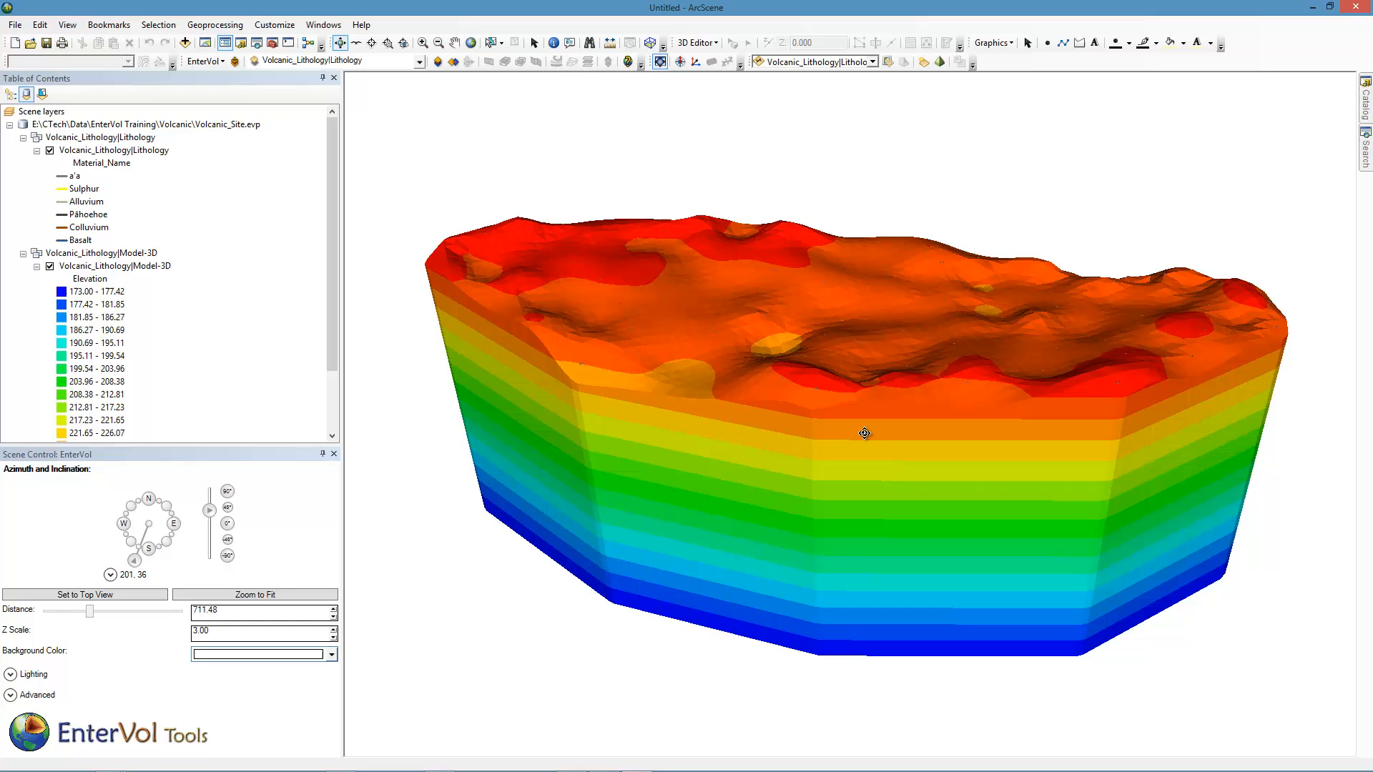
left_click(37, 266)
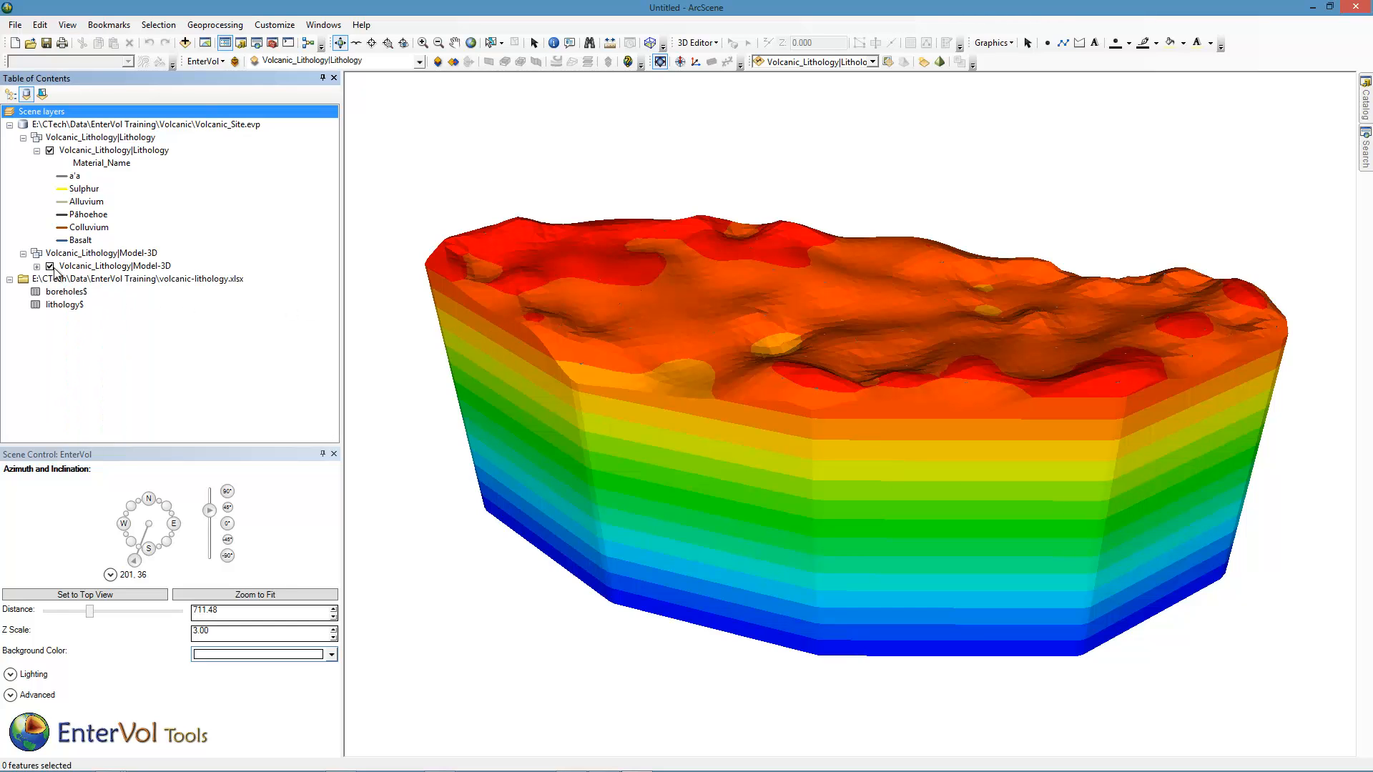
left_click(50, 267)
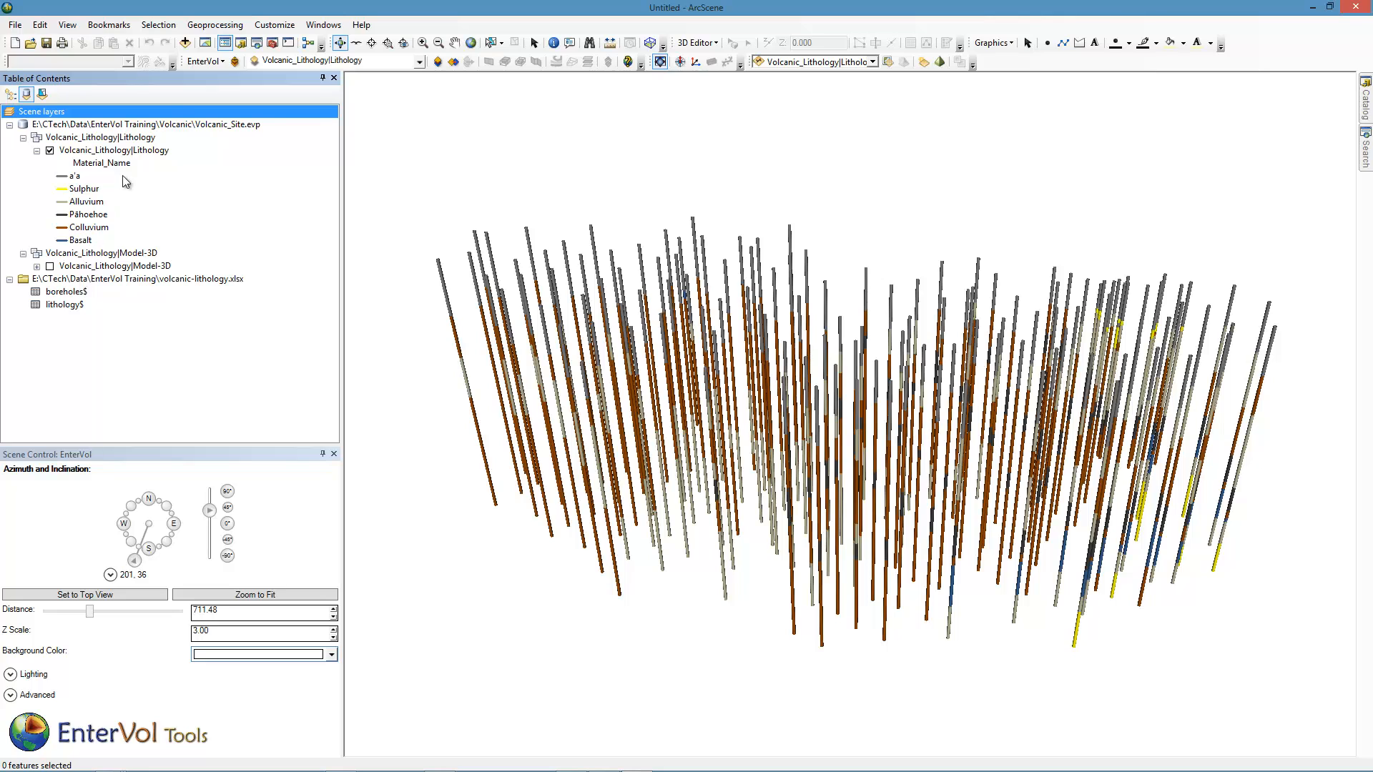
Reopen the modeling window and add a Lithology model named Smooth Lithology.
left_click(206, 60)
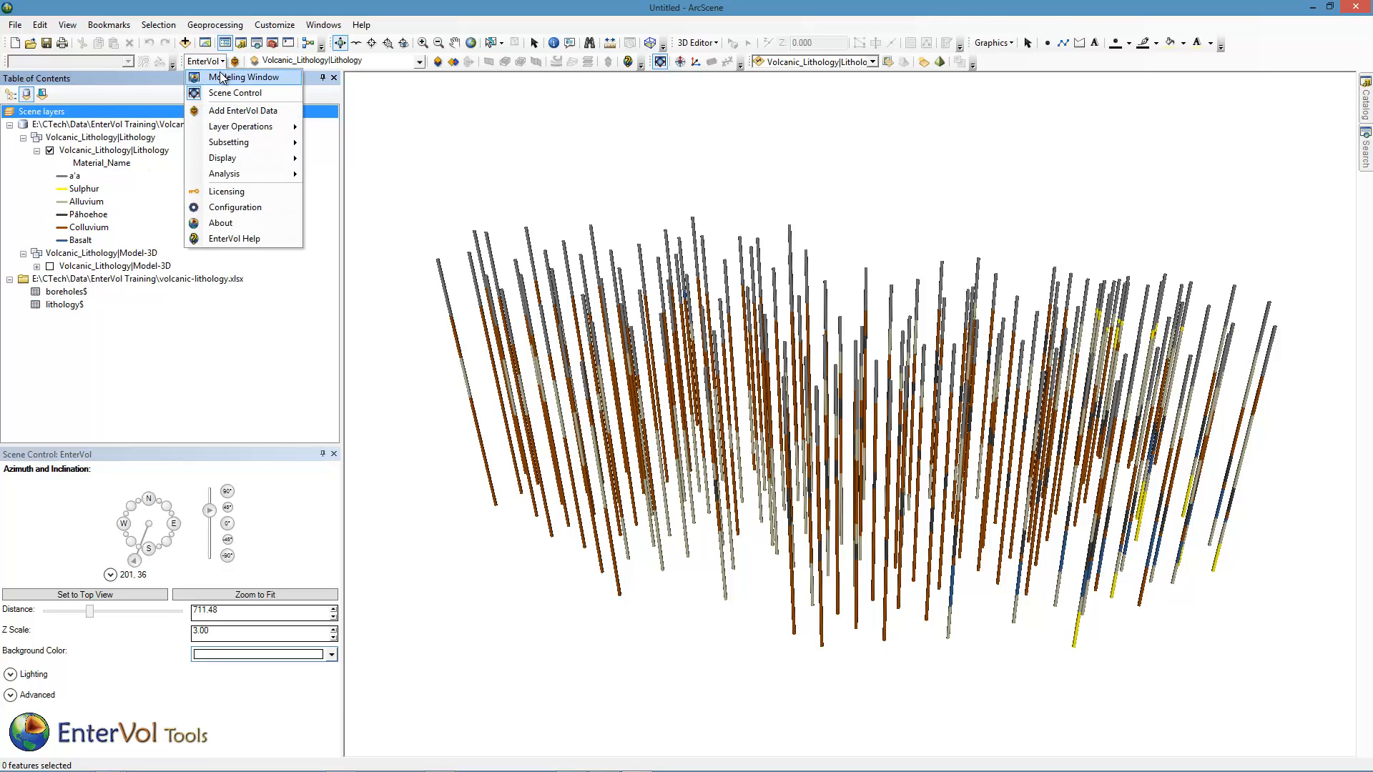
left_click(223, 81)
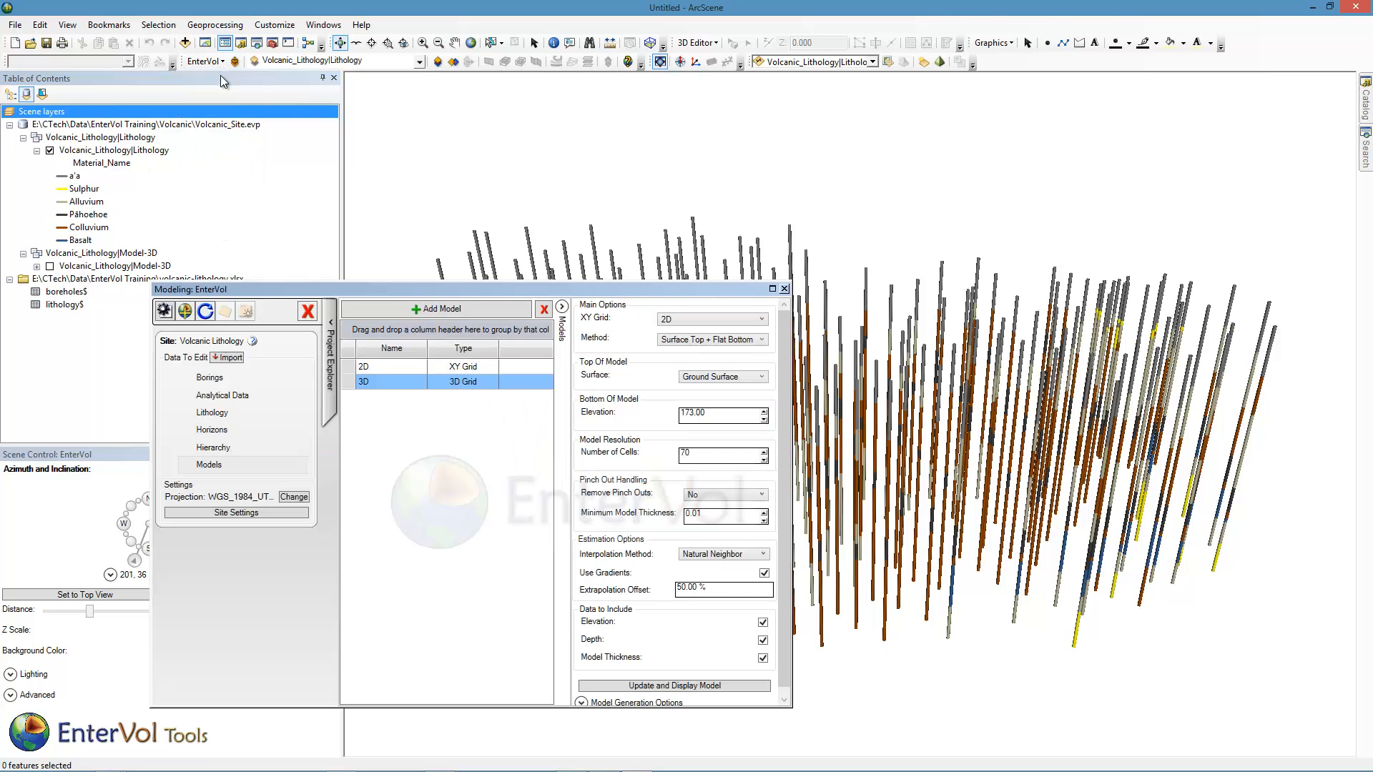
left_click(428, 310)
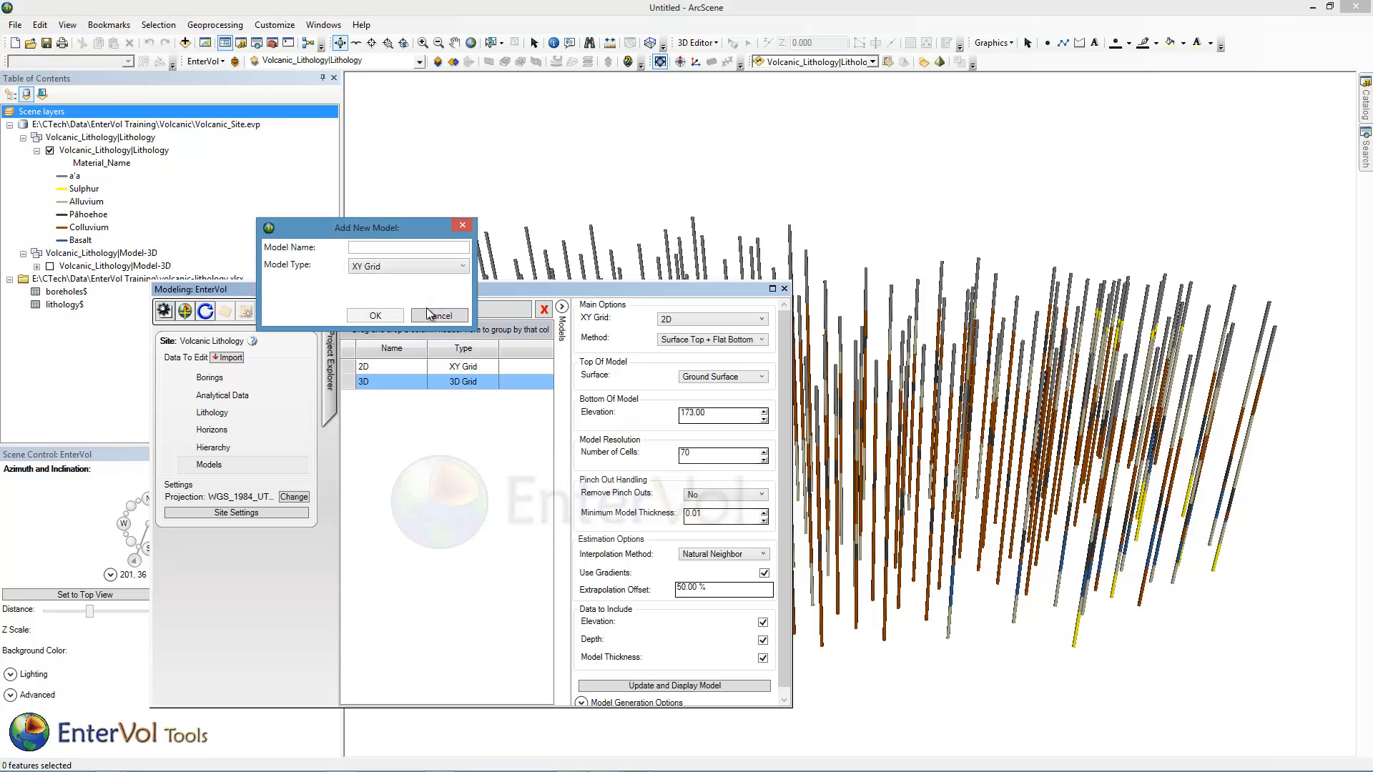
left_click(399, 269)
left_click(386, 325)
left_click(370, 248)
type("Smooth Lithology")
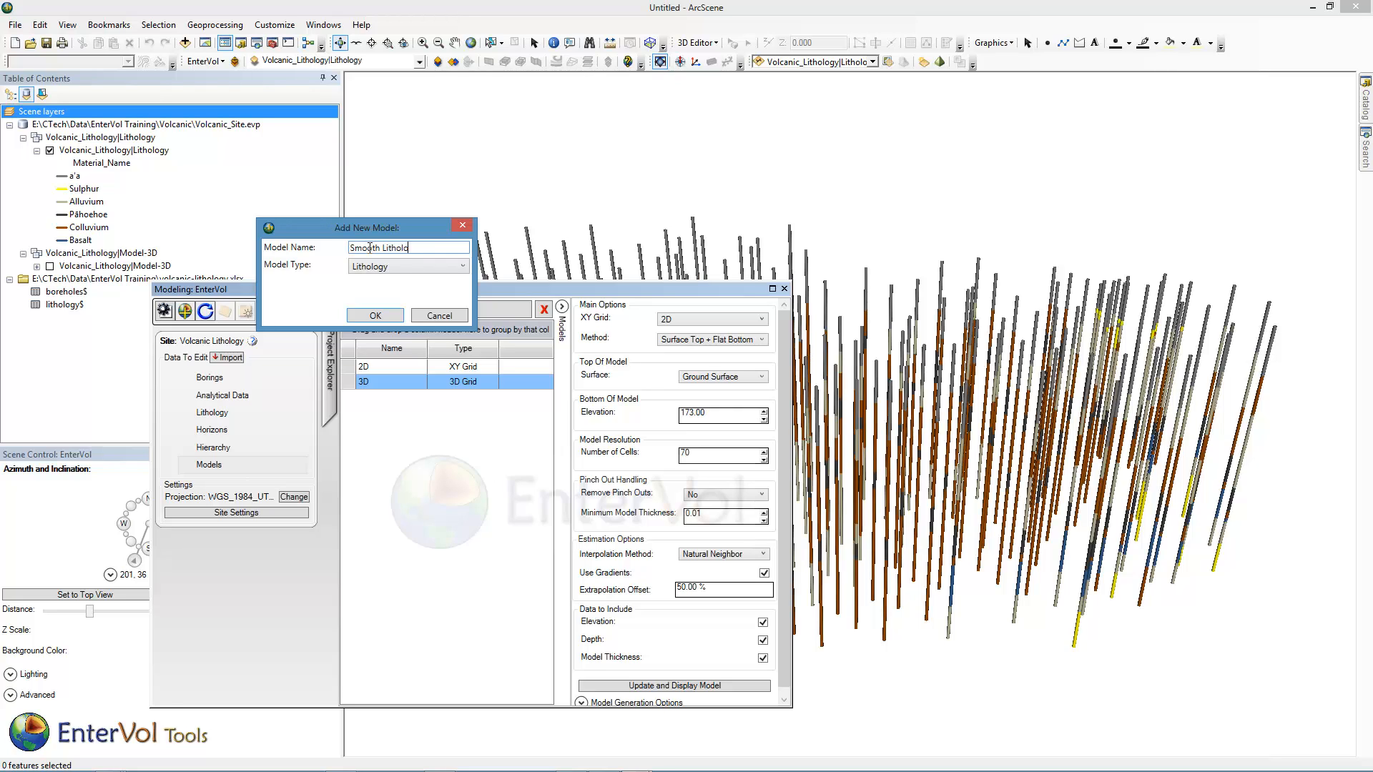
left_click(373, 315)
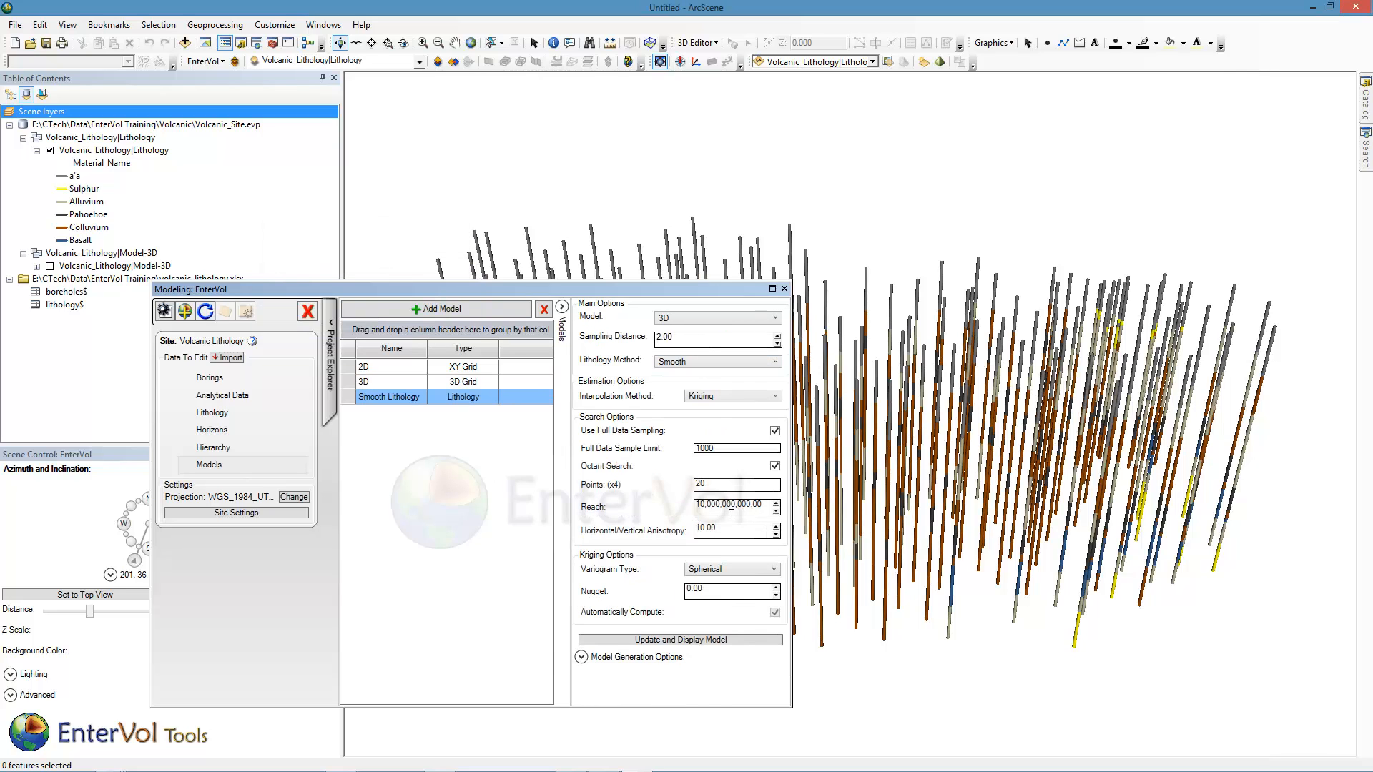
Generate and display the Smooth Lithology model colored by Lithology_Names with unique values, then close the modeling window.
left_click(710, 640)
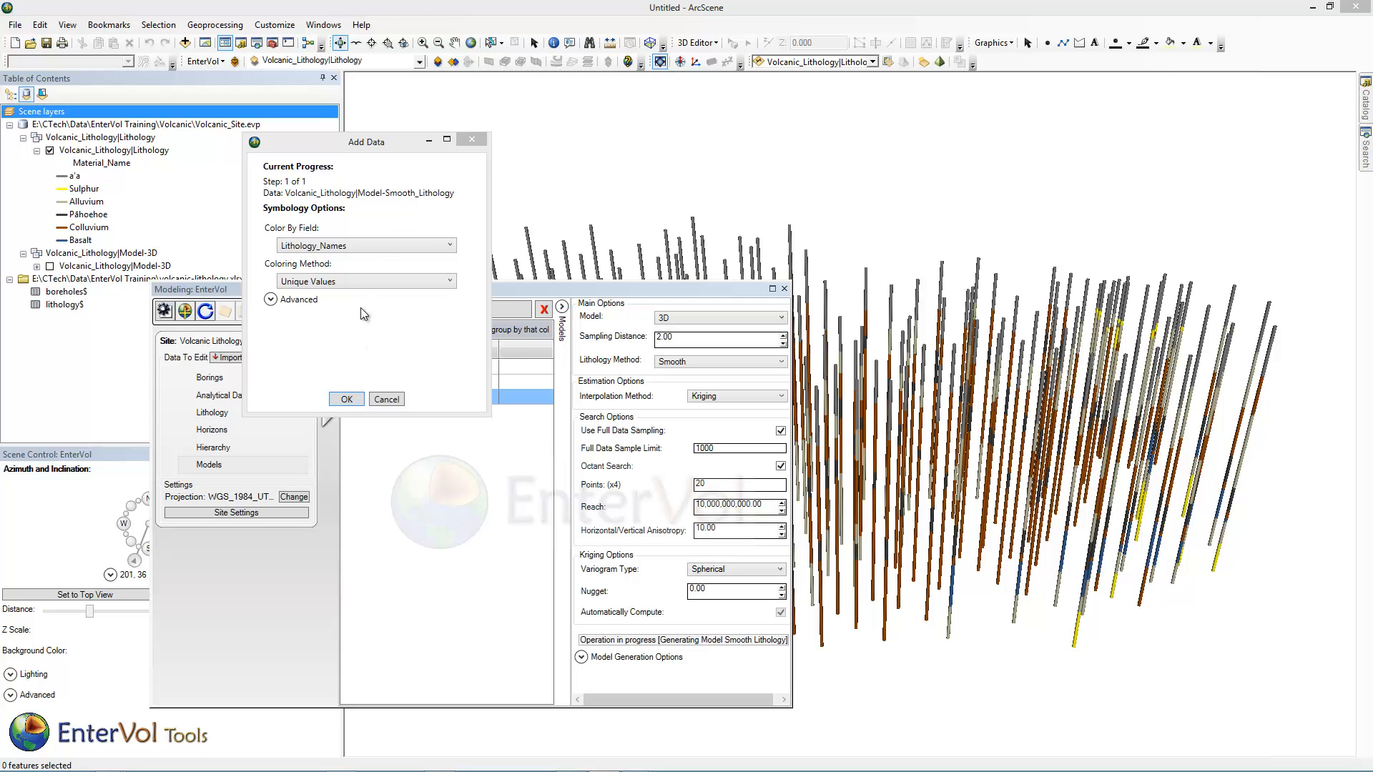
left_click(348, 399)
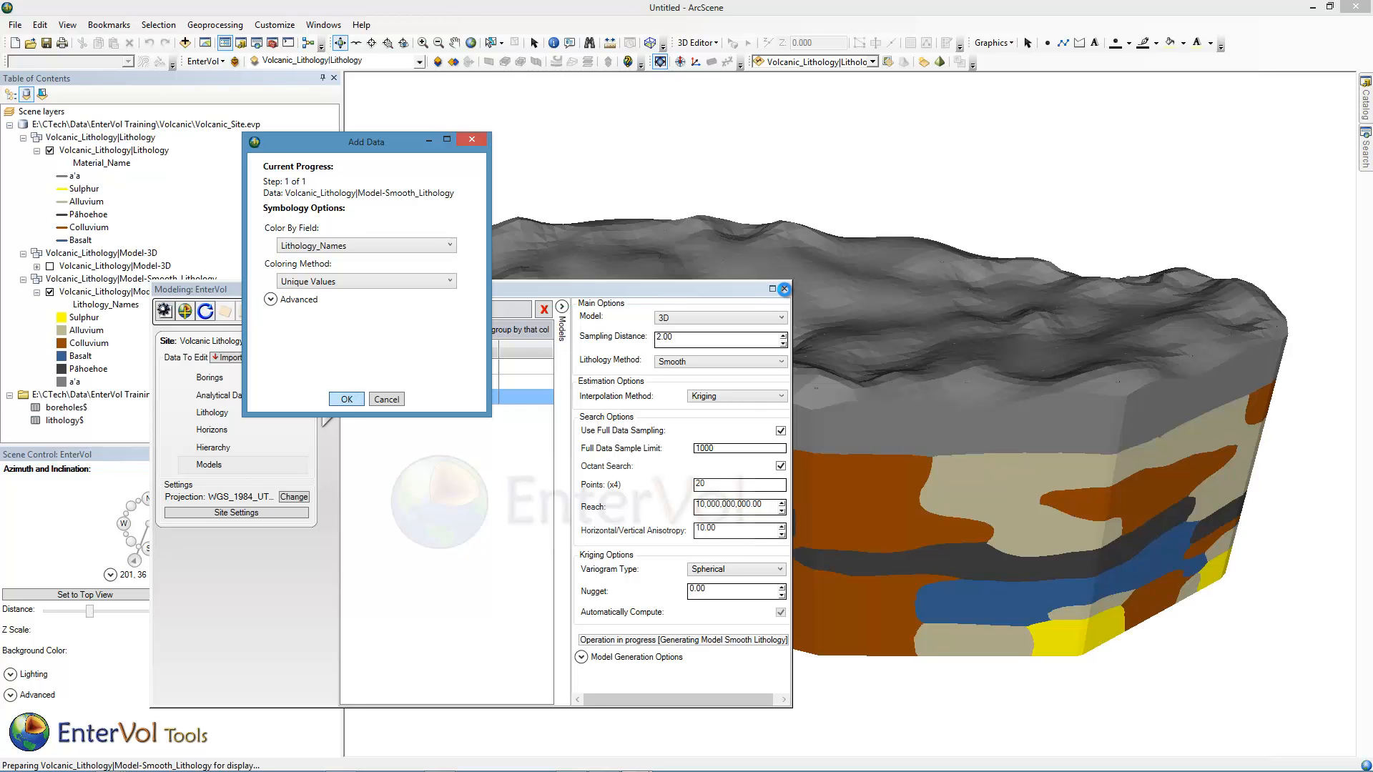
left_click(784, 290)
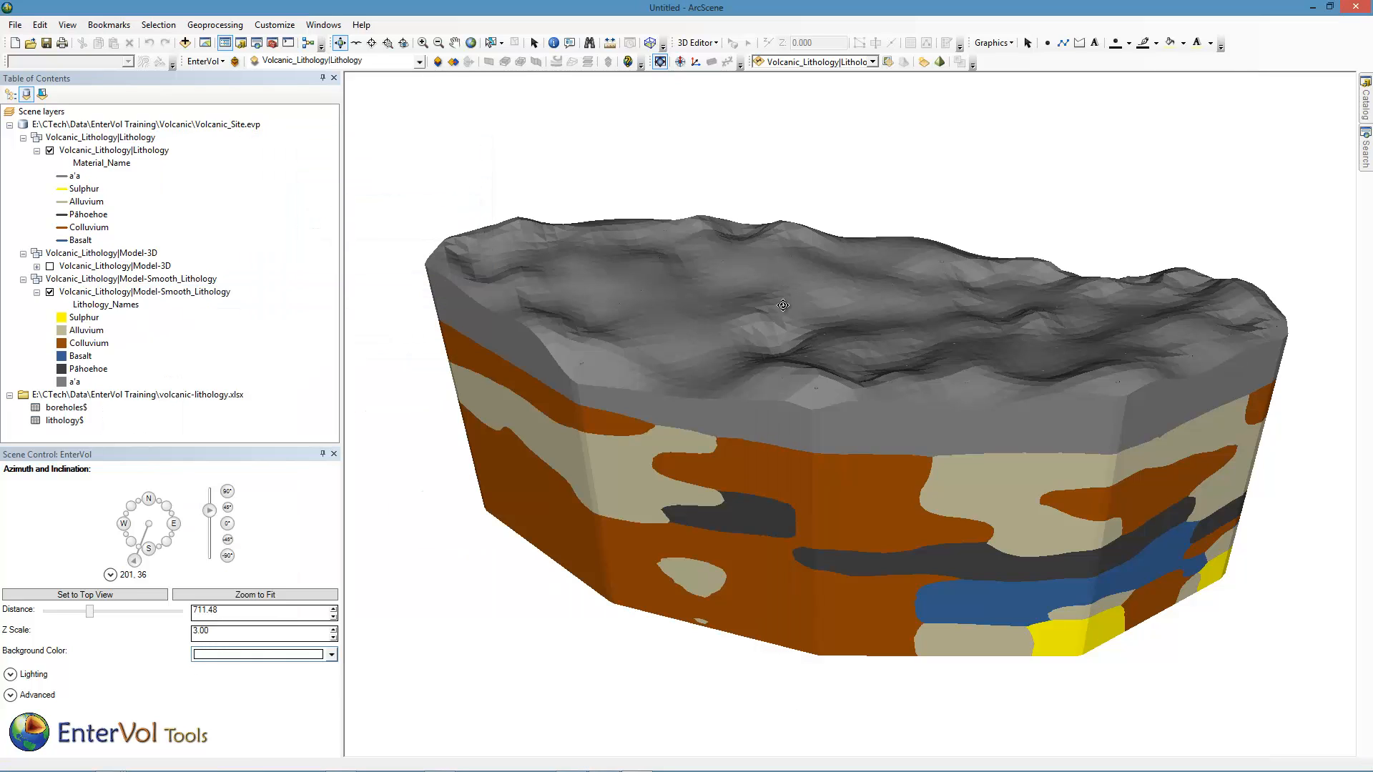
Select the Smooth Lithology model as the target layer for EnterVol tools.
left_click_drag(827, 425, 594, 320)
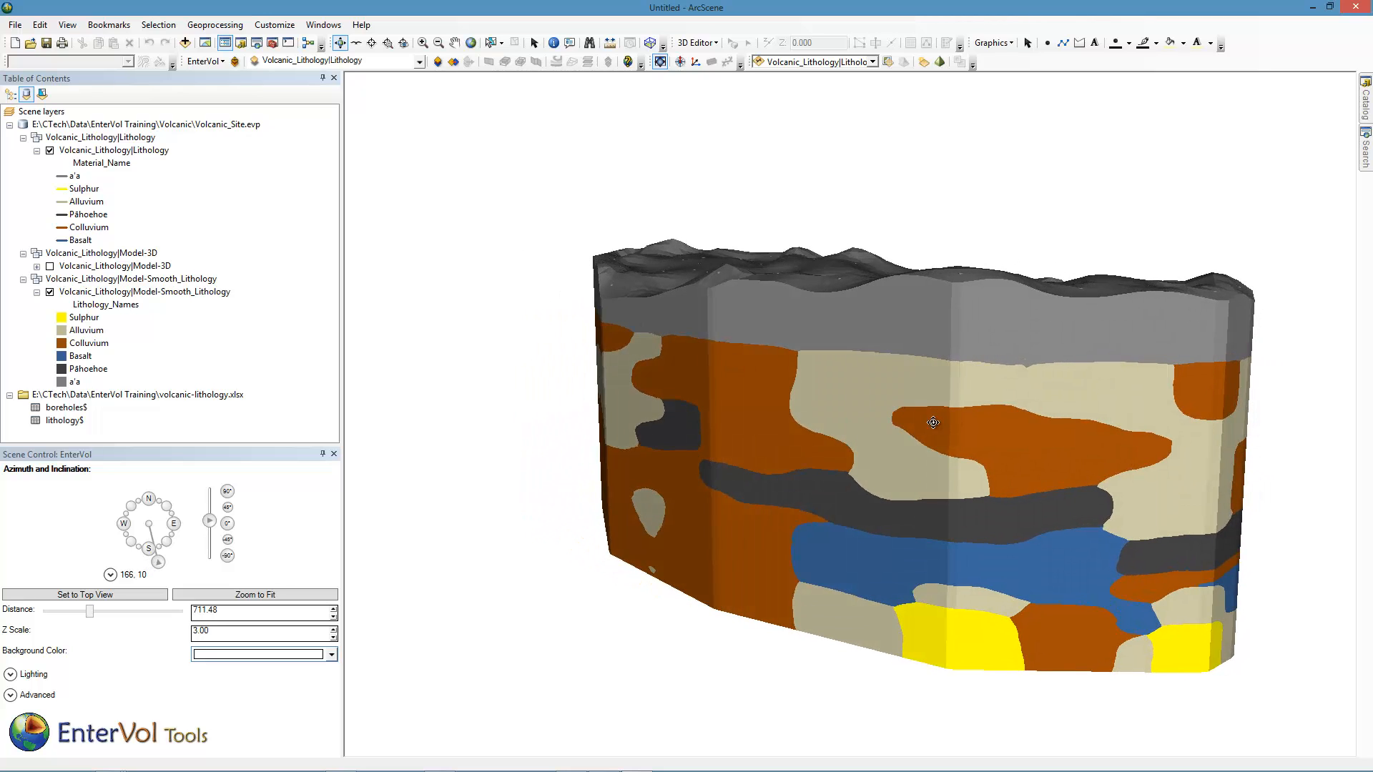
left_click_drag(933, 423, 1176, 425)
left_click_drag(796, 416, 900, 460)
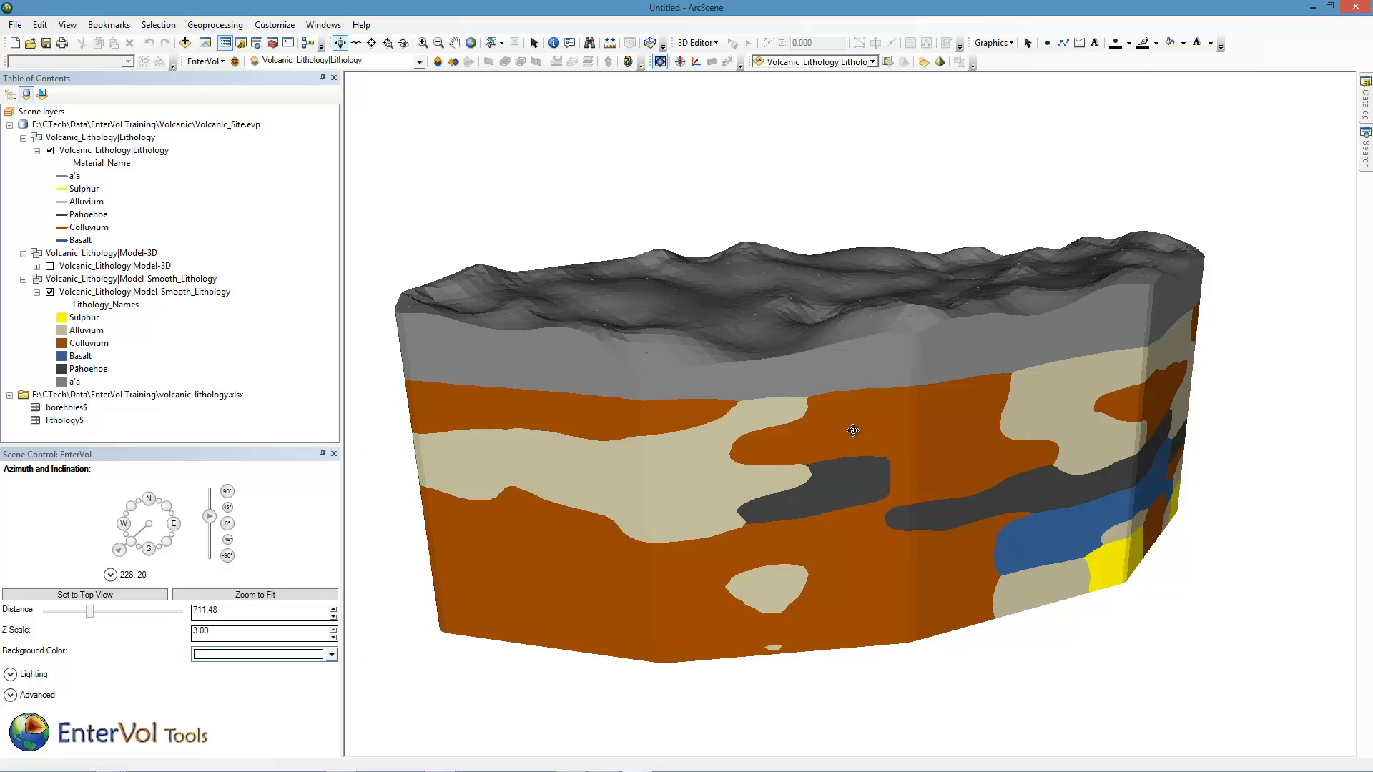
left_click(419, 62)
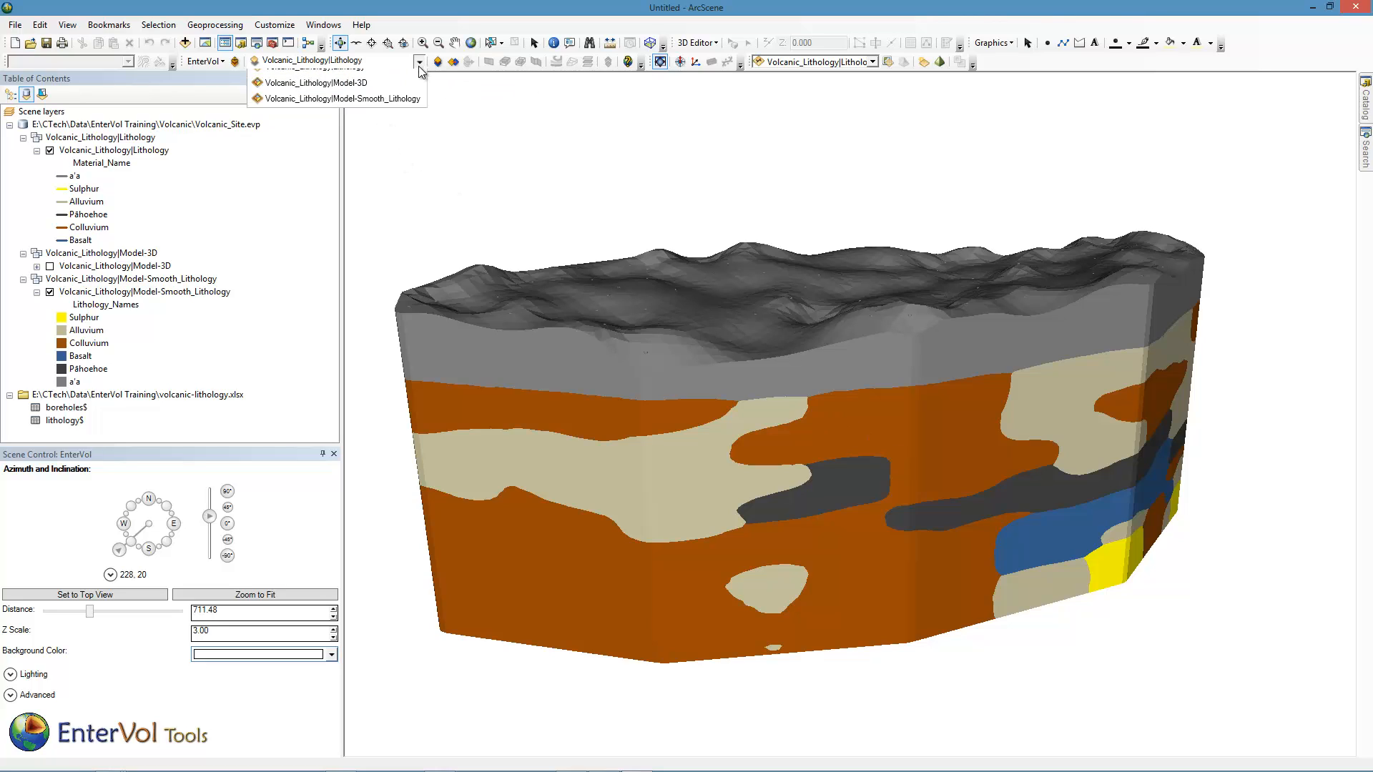
left_click(365, 110)
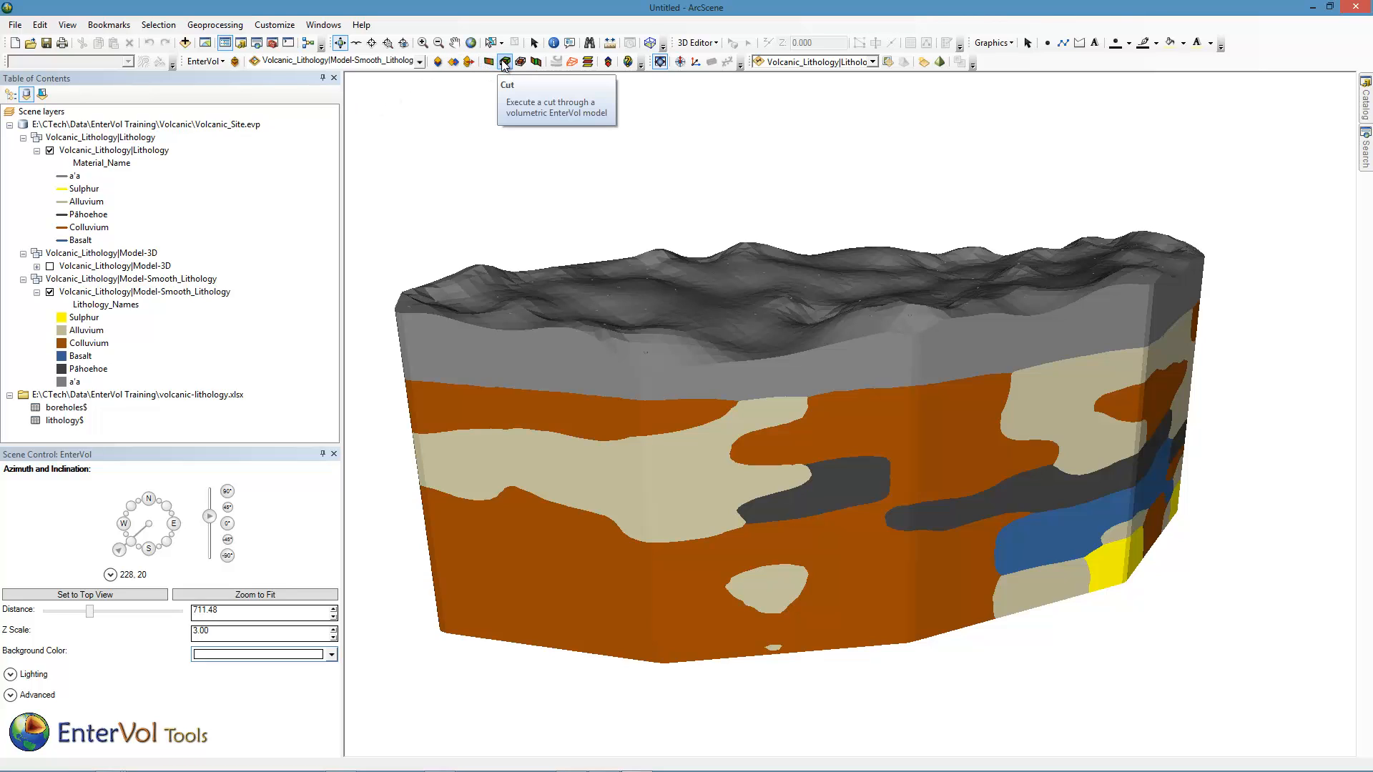
Cut the Smooth Lithology model with an Arbitrary Orientation plane, shifting the planar origin slightly along X.
left_click(505, 63)
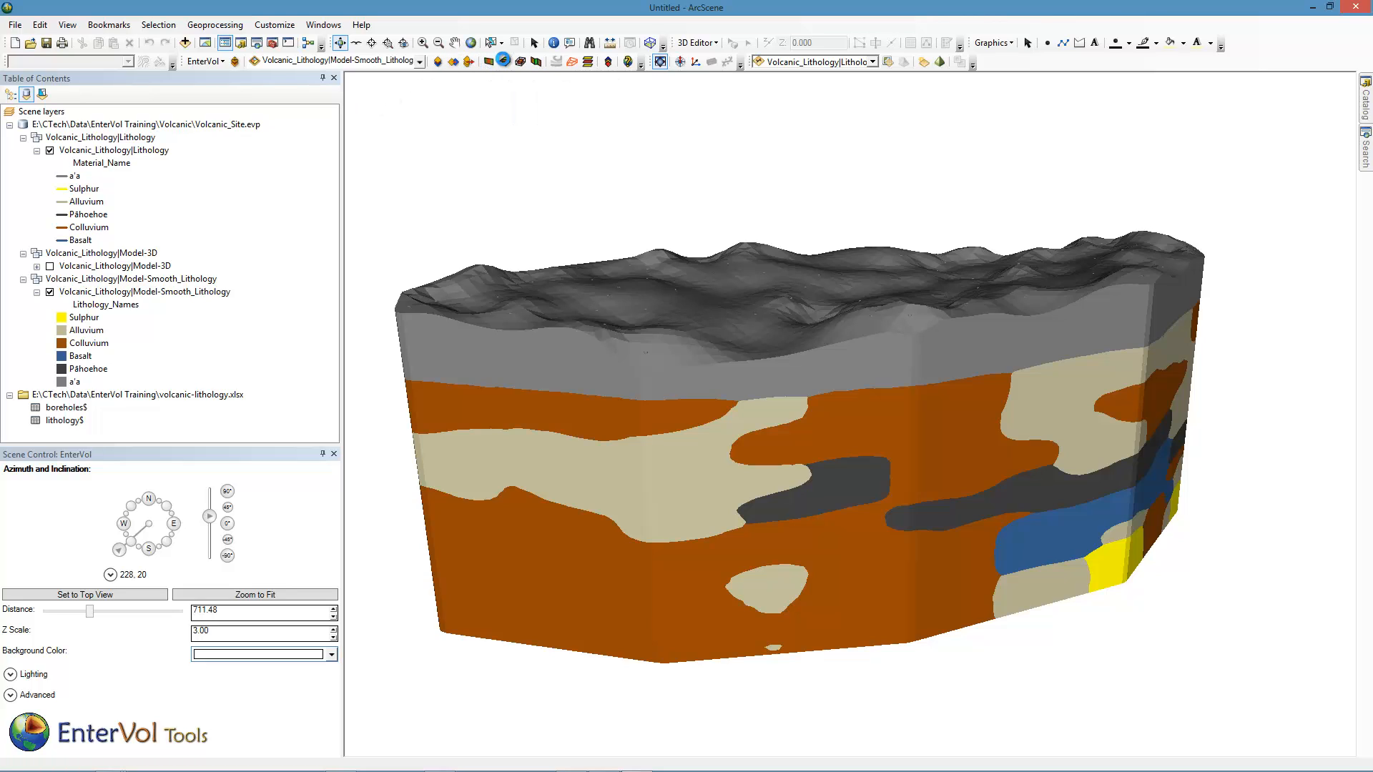
left_click(405, 163)
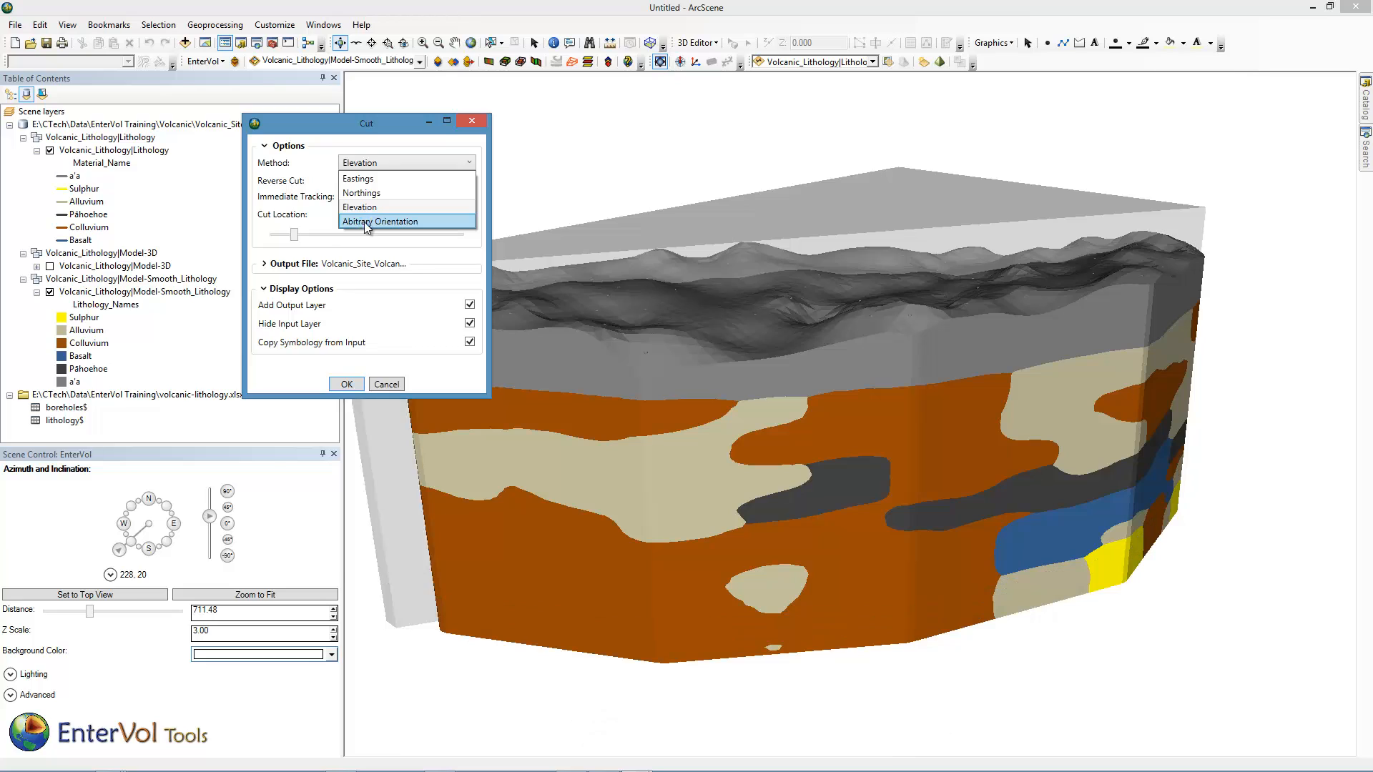
left_click(363, 222)
left_click_drag(344, 126, 186, 169)
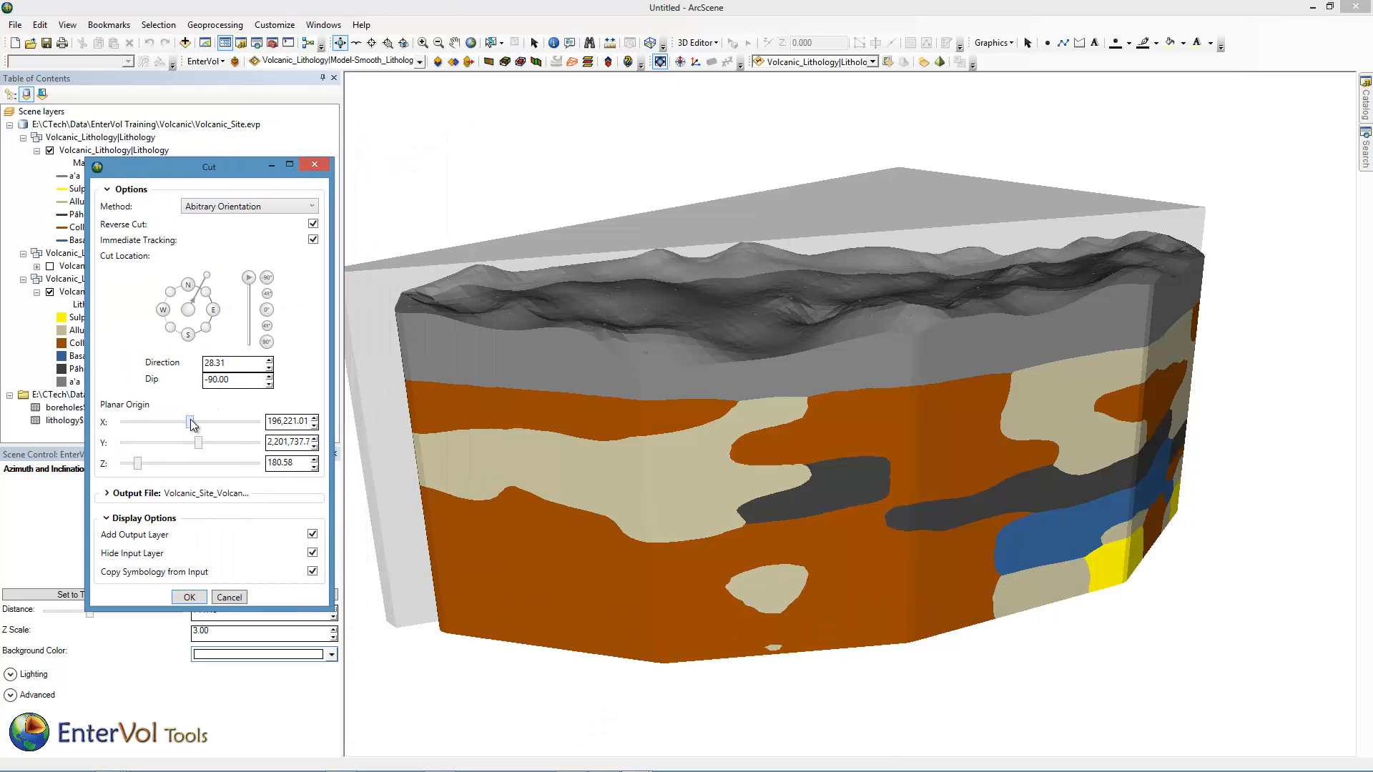
left_click_drag(199, 443, 205, 446)
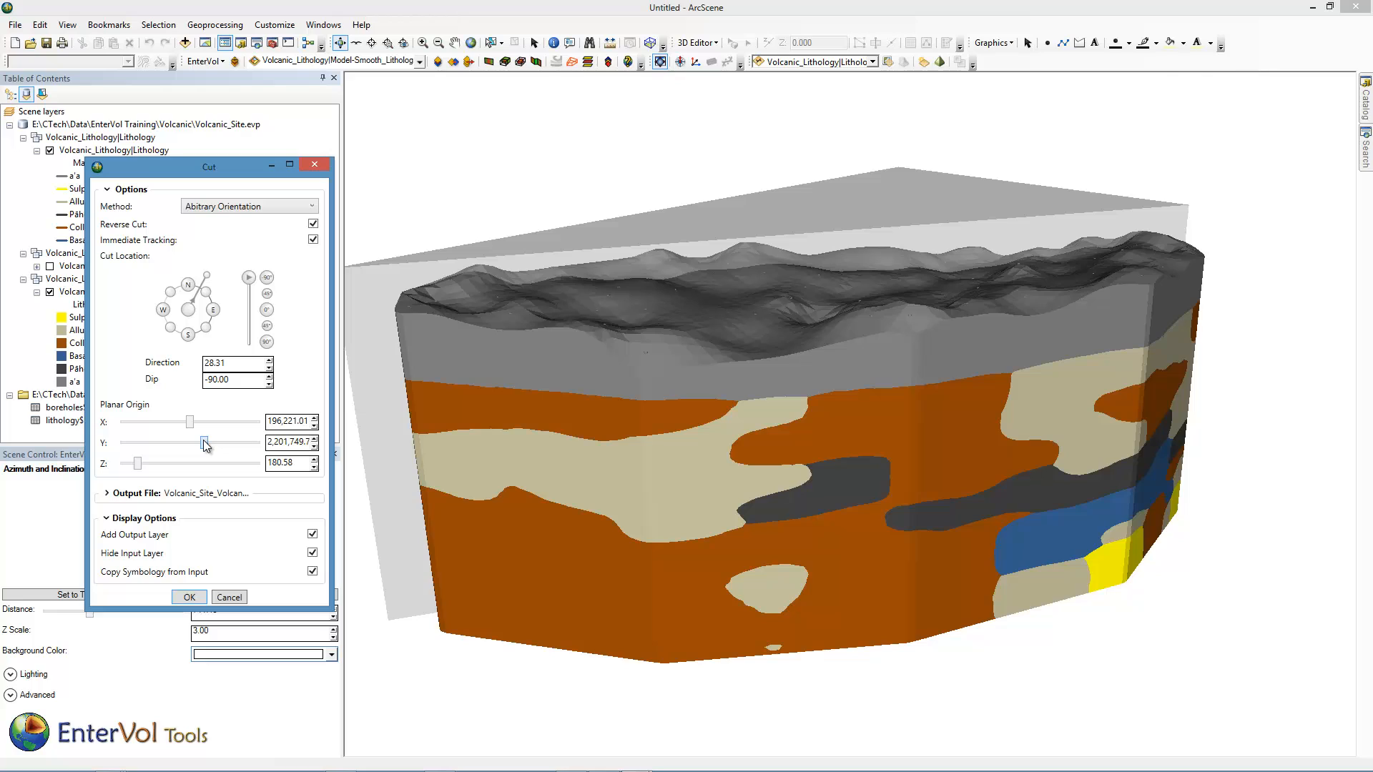
left_click(189, 598)
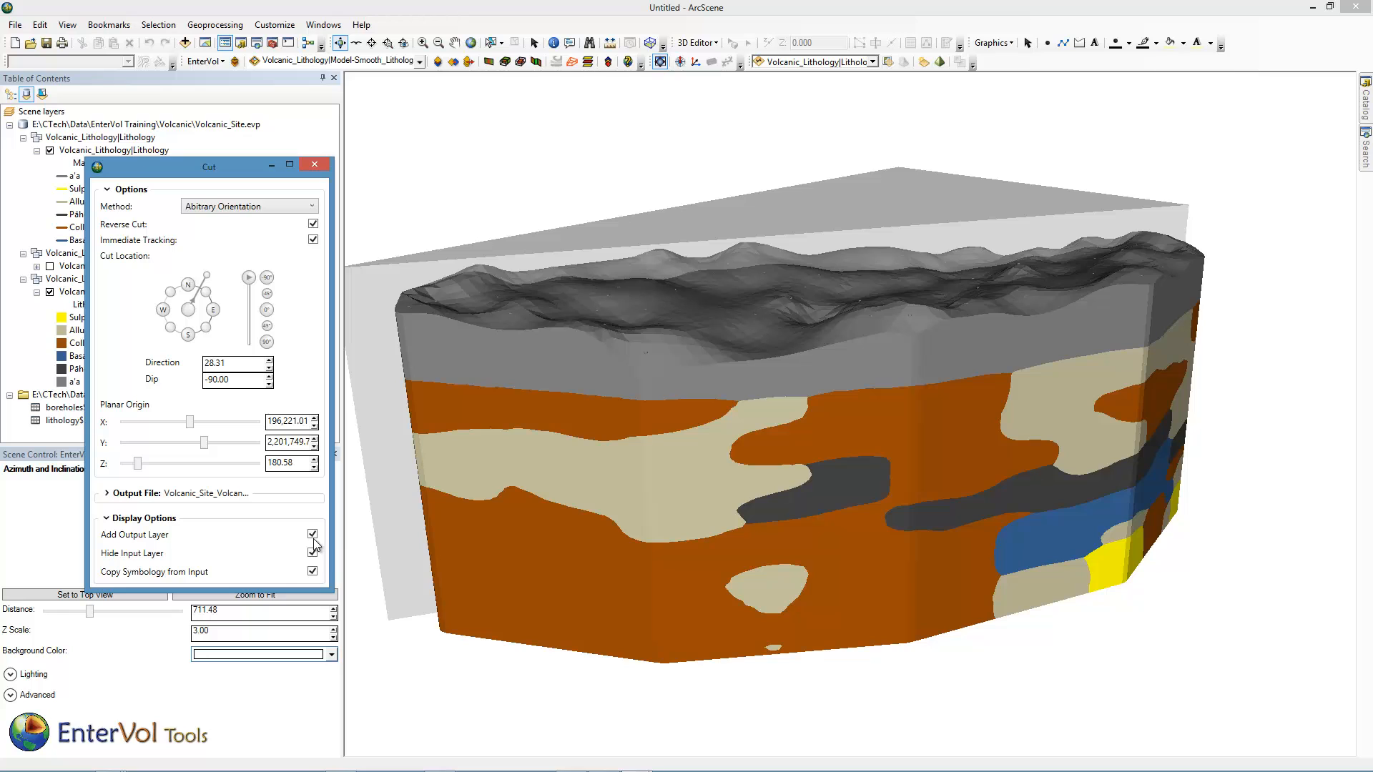
Cut the Smooth Lithology model again using the Elevation method at a cut location of 179.83.
left_click(765, 489)
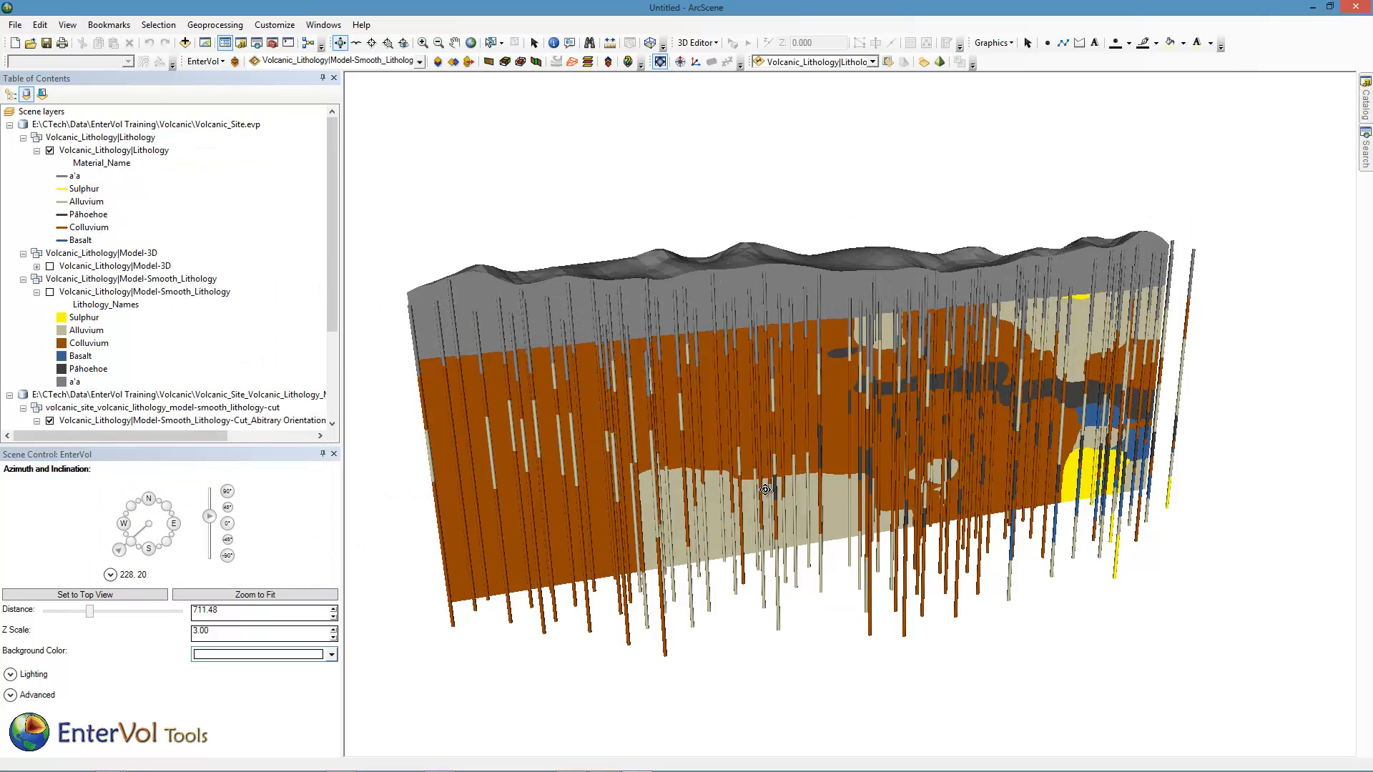
left_click_drag(766, 472, 767, 429)
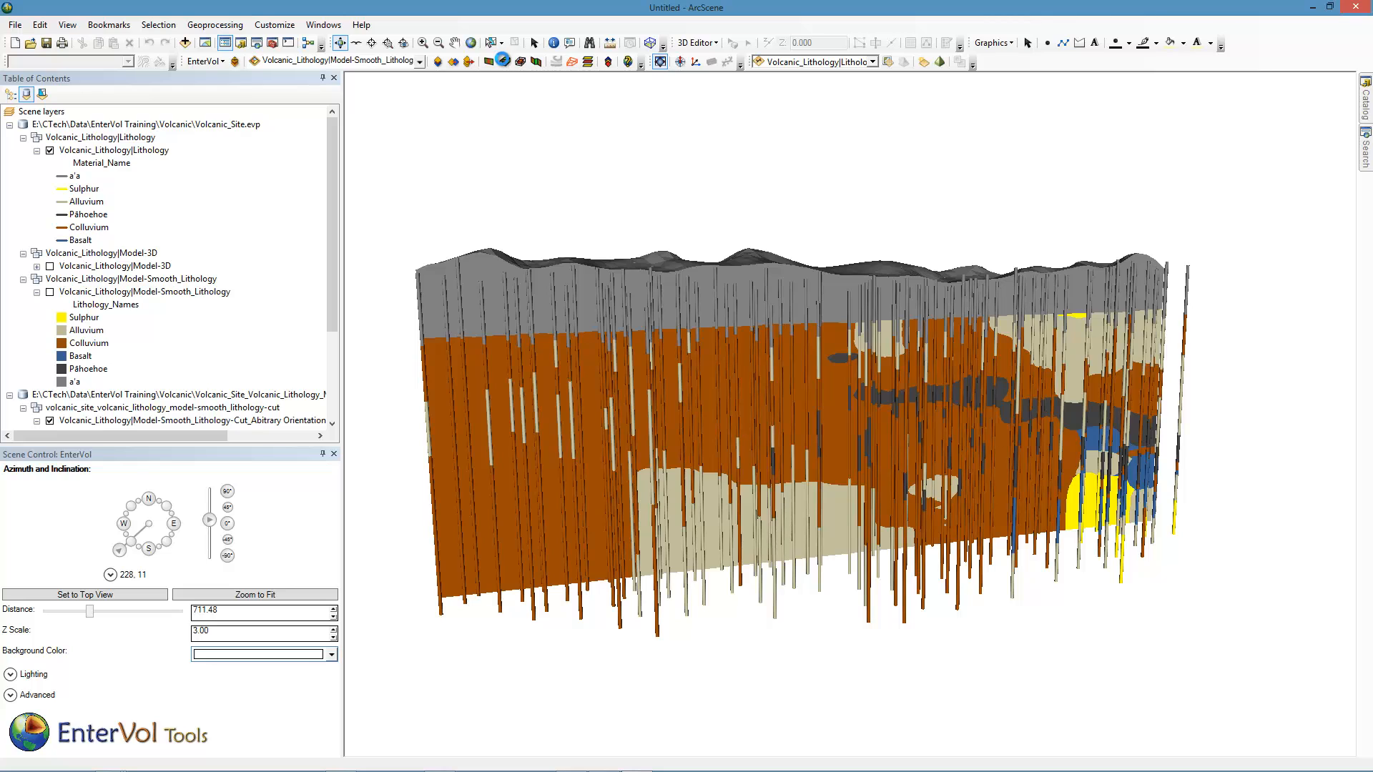
left_click(503, 62)
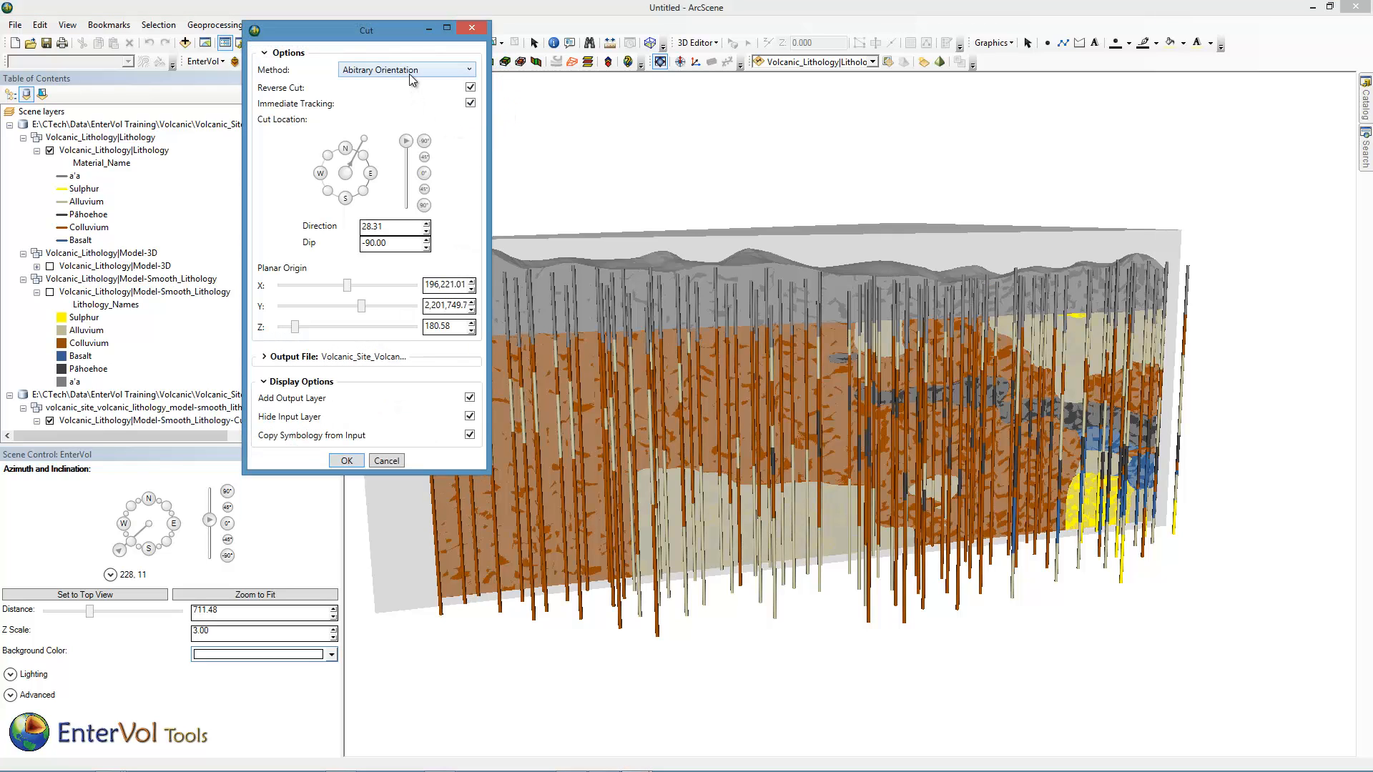
left_click(413, 71)
left_click(402, 114)
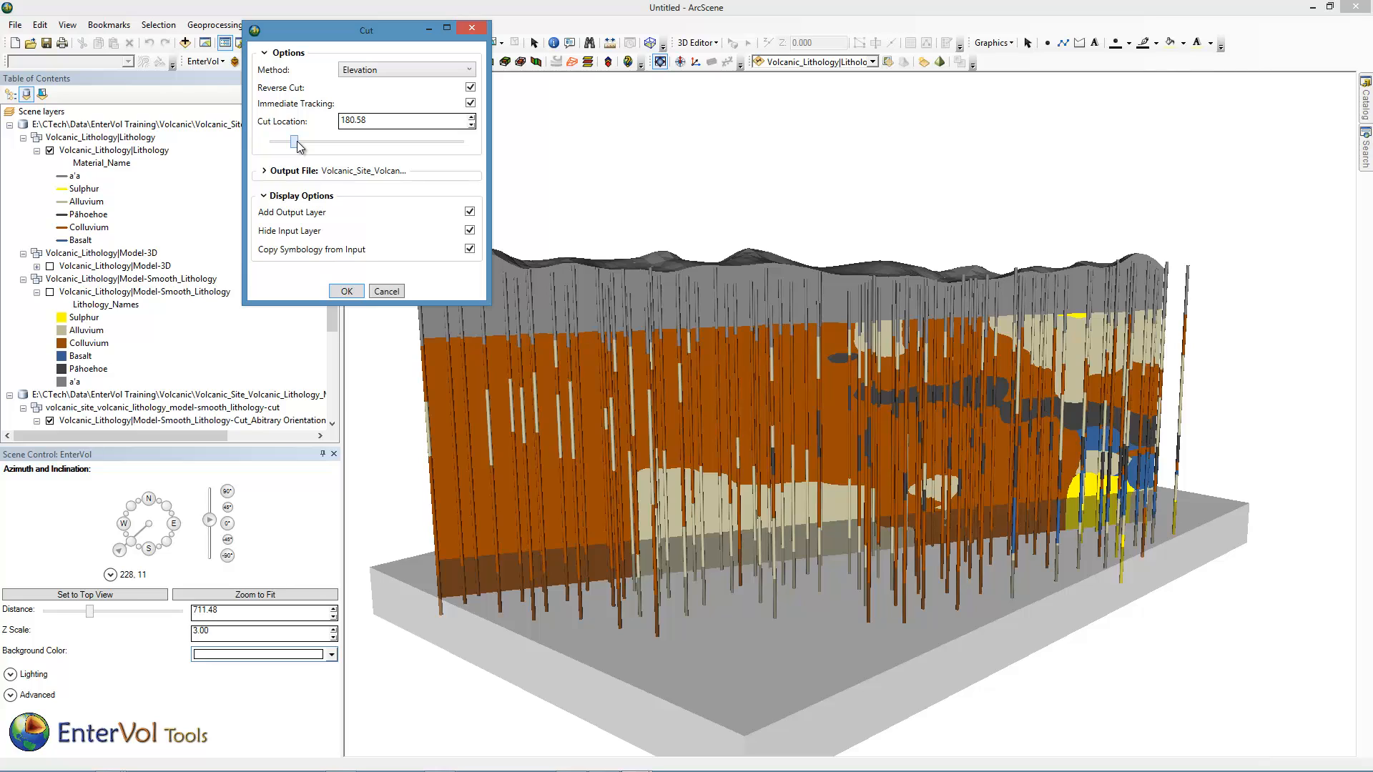
left_click_drag(297, 141, 294, 142)
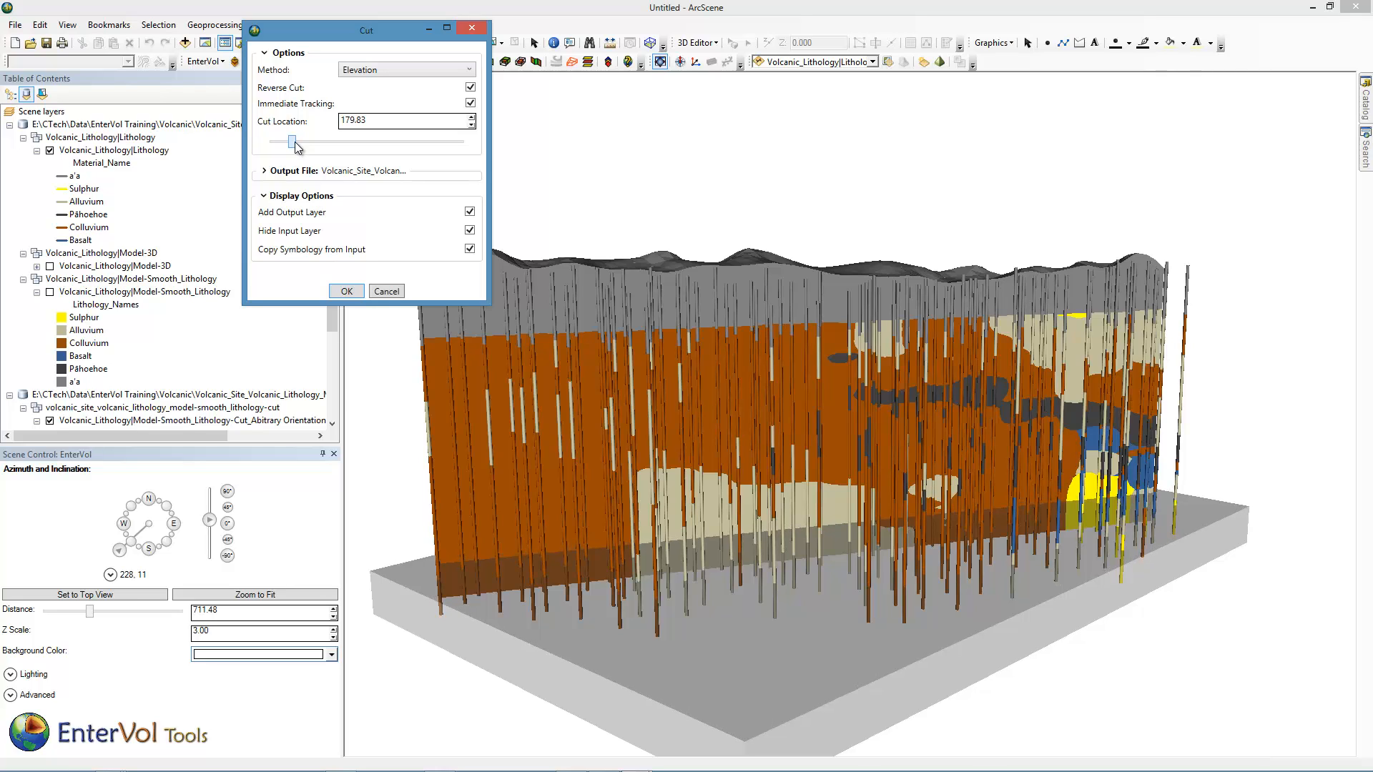
left_click(355, 292)
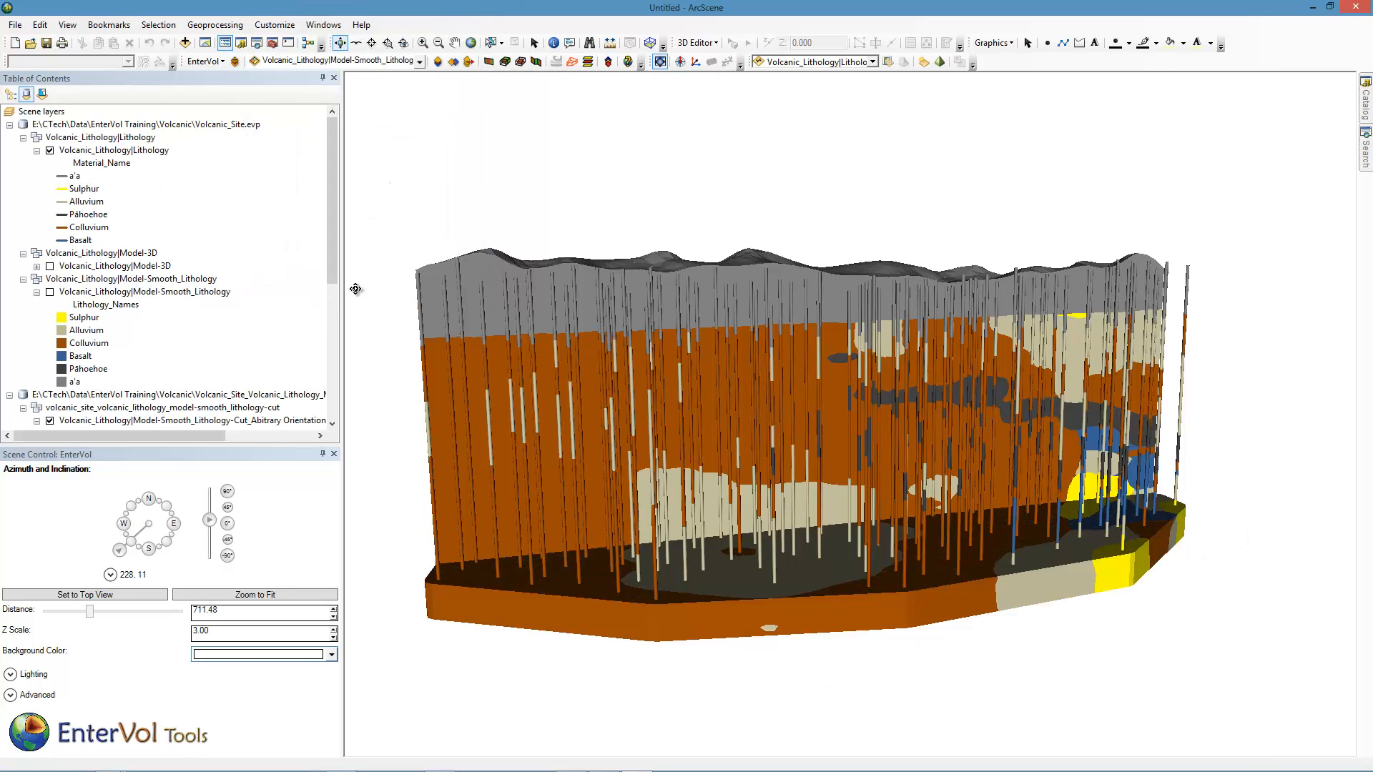
Create a Plume from the Smooth Lithology model on Lithology_Names, excluding Colluvium and a'a.
left_click_drag(748, 438, 690, 473)
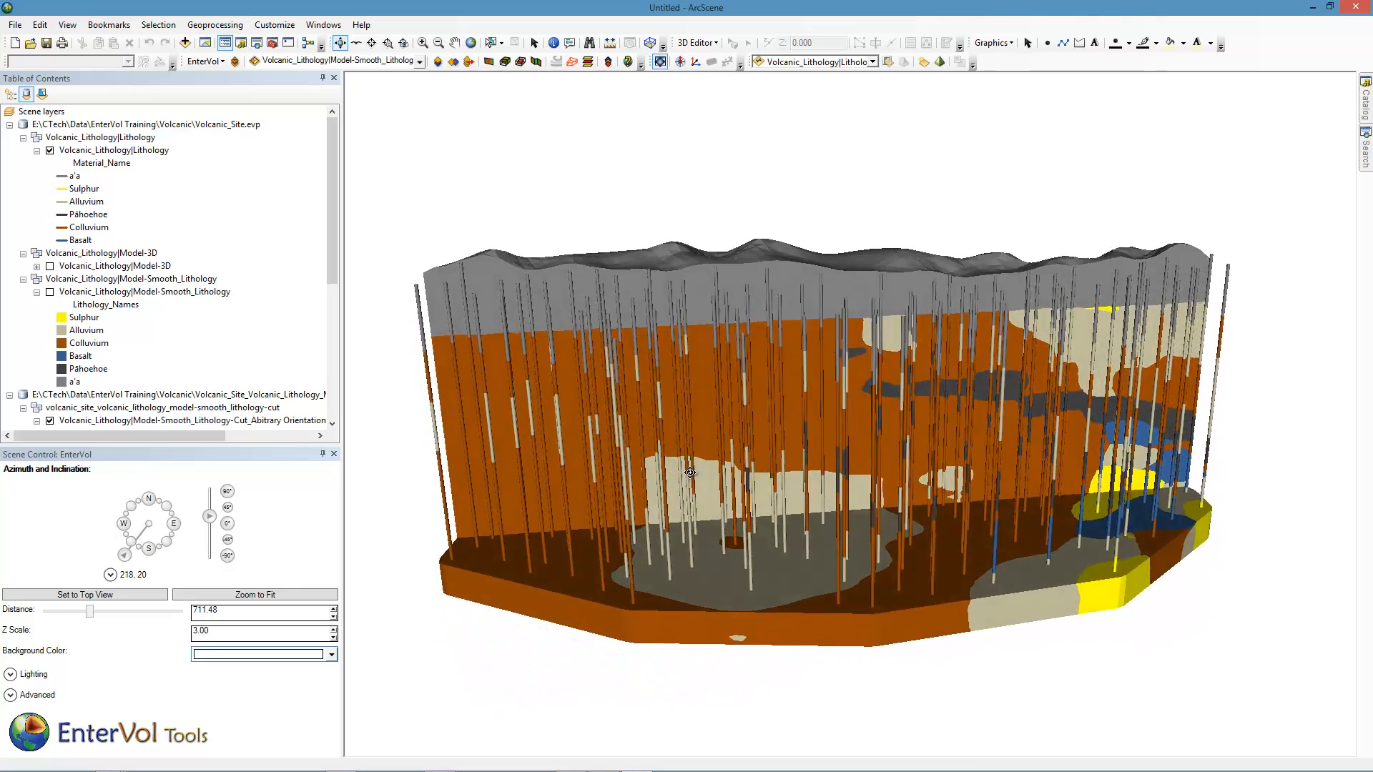
left_click(522, 64)
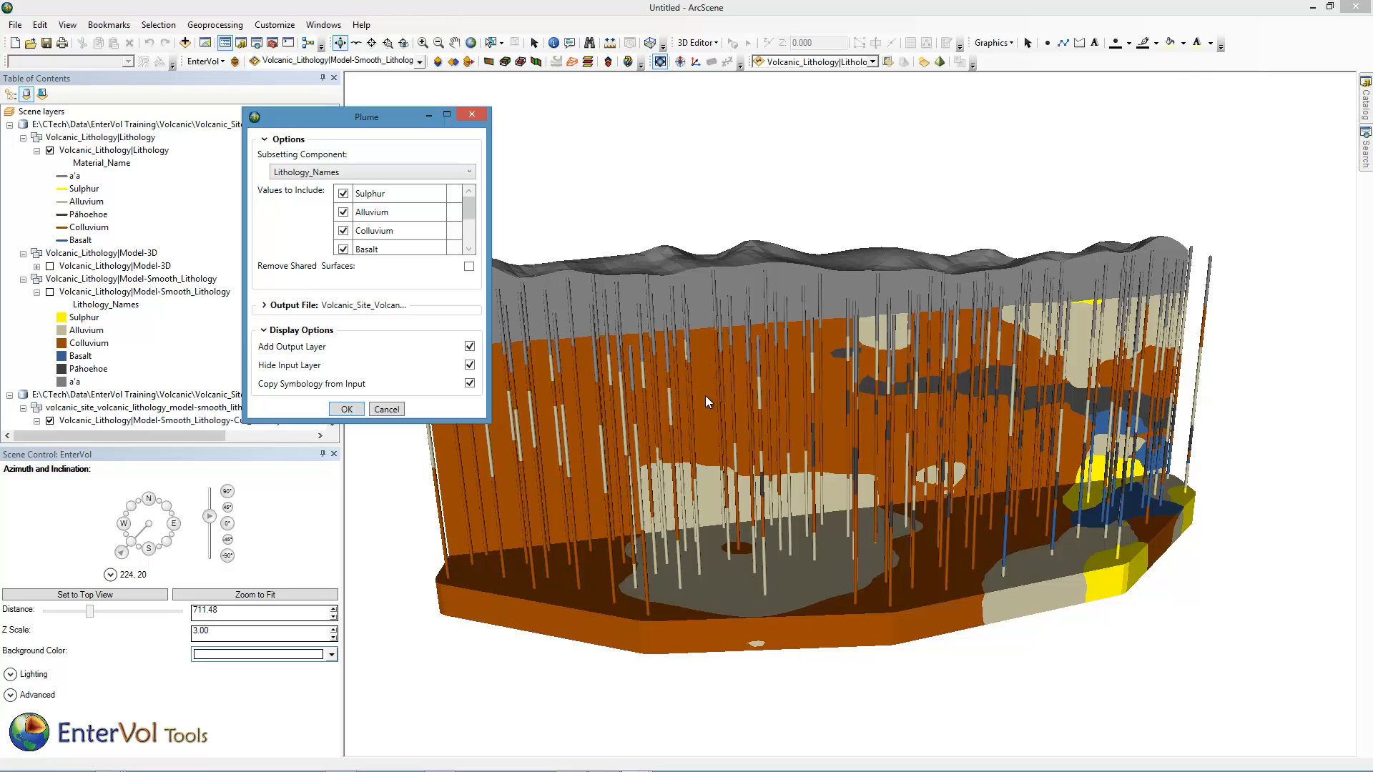
left_click(343, 230)
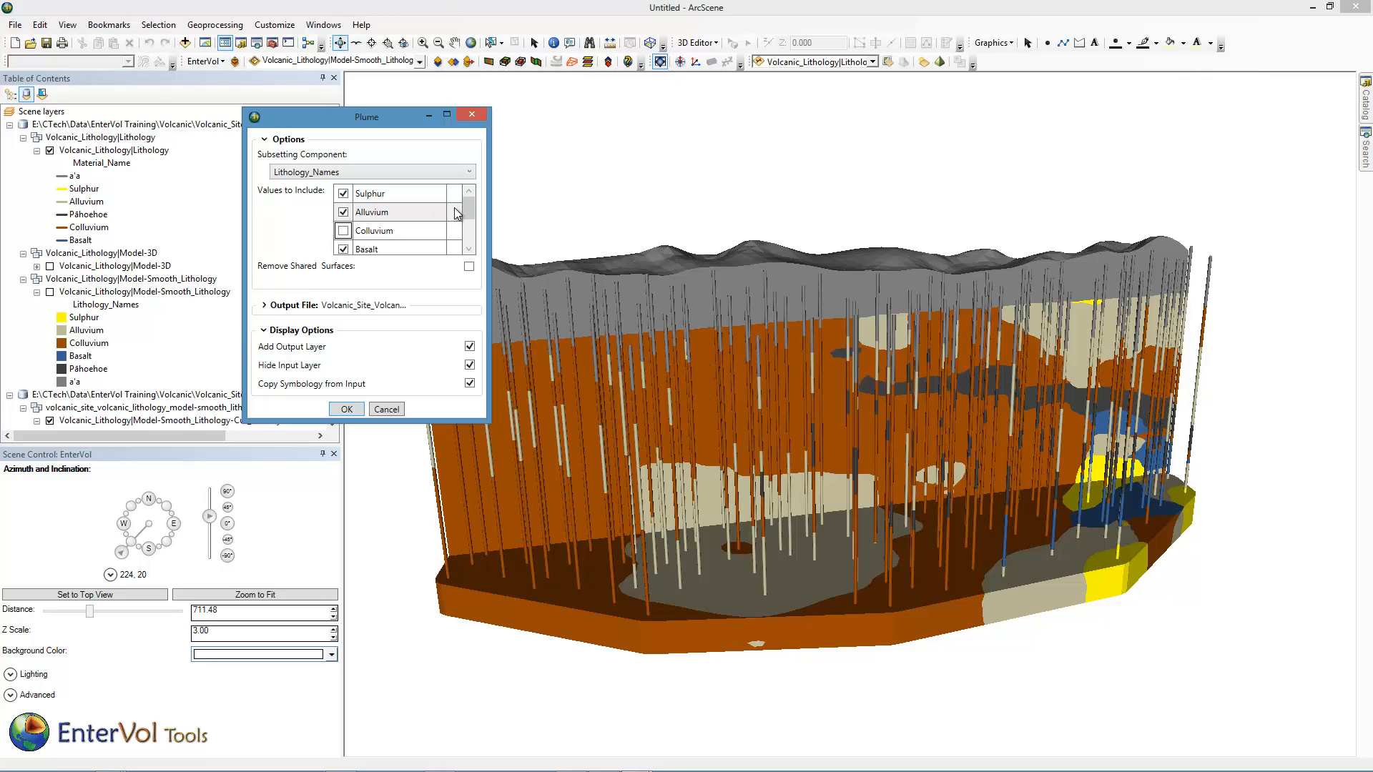
left_click_drag(468, 204, 467, 245)
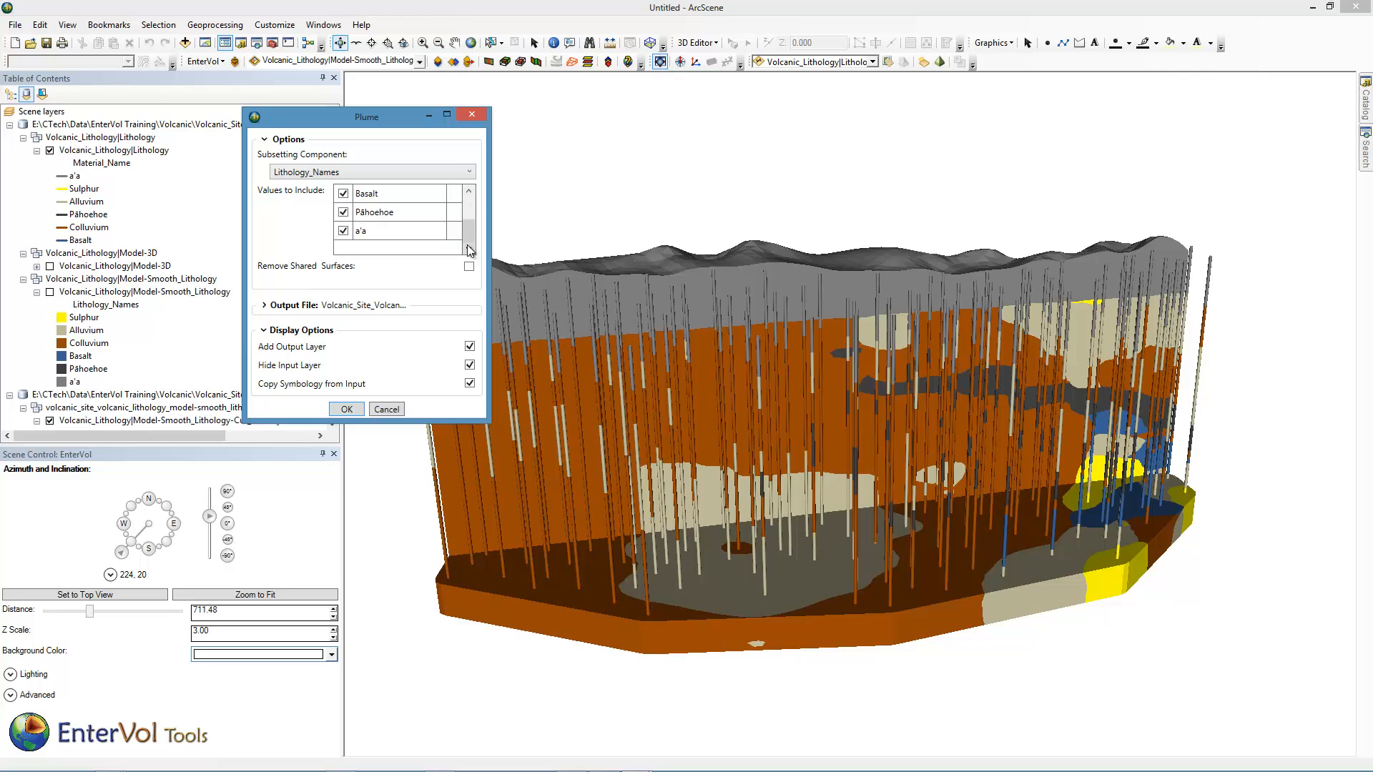
left_click(344, 231)
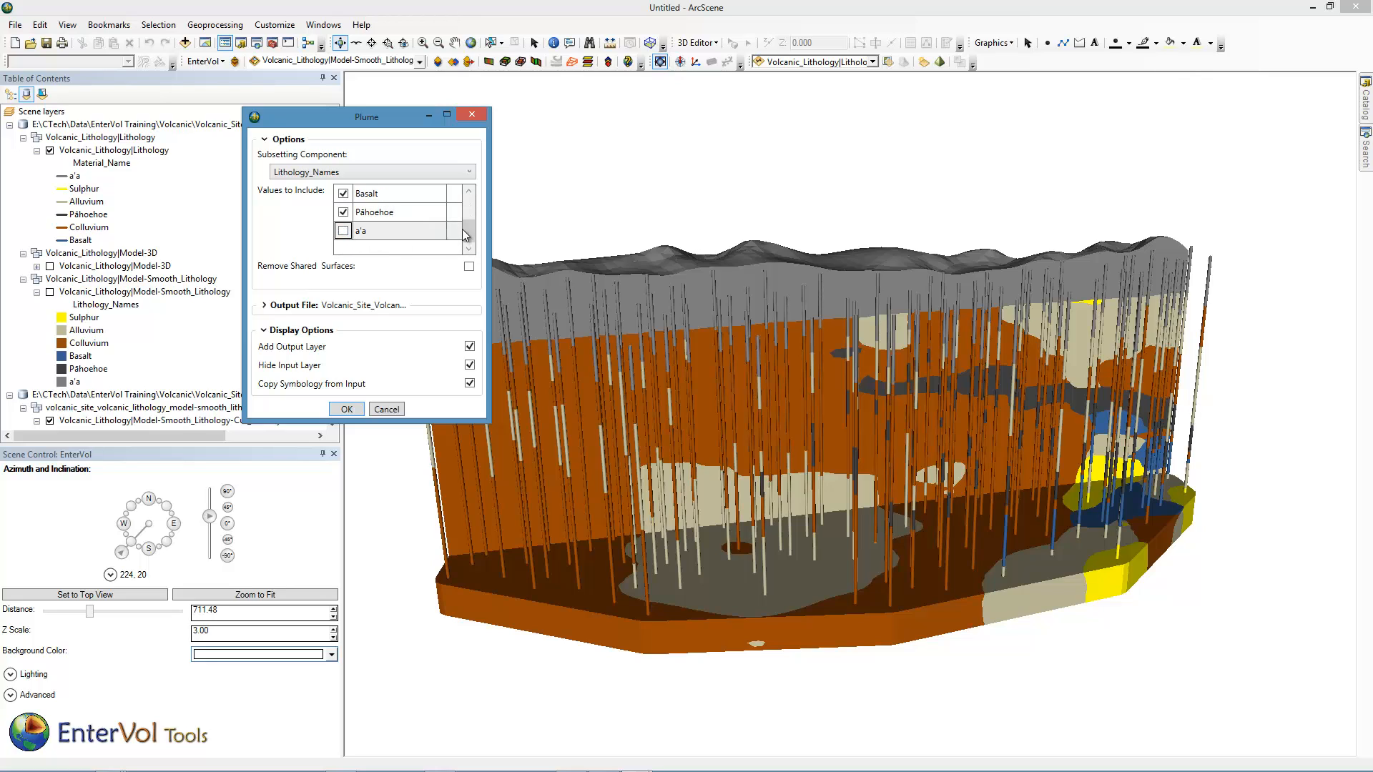
left_click_drag(467, 225, 467, 209)
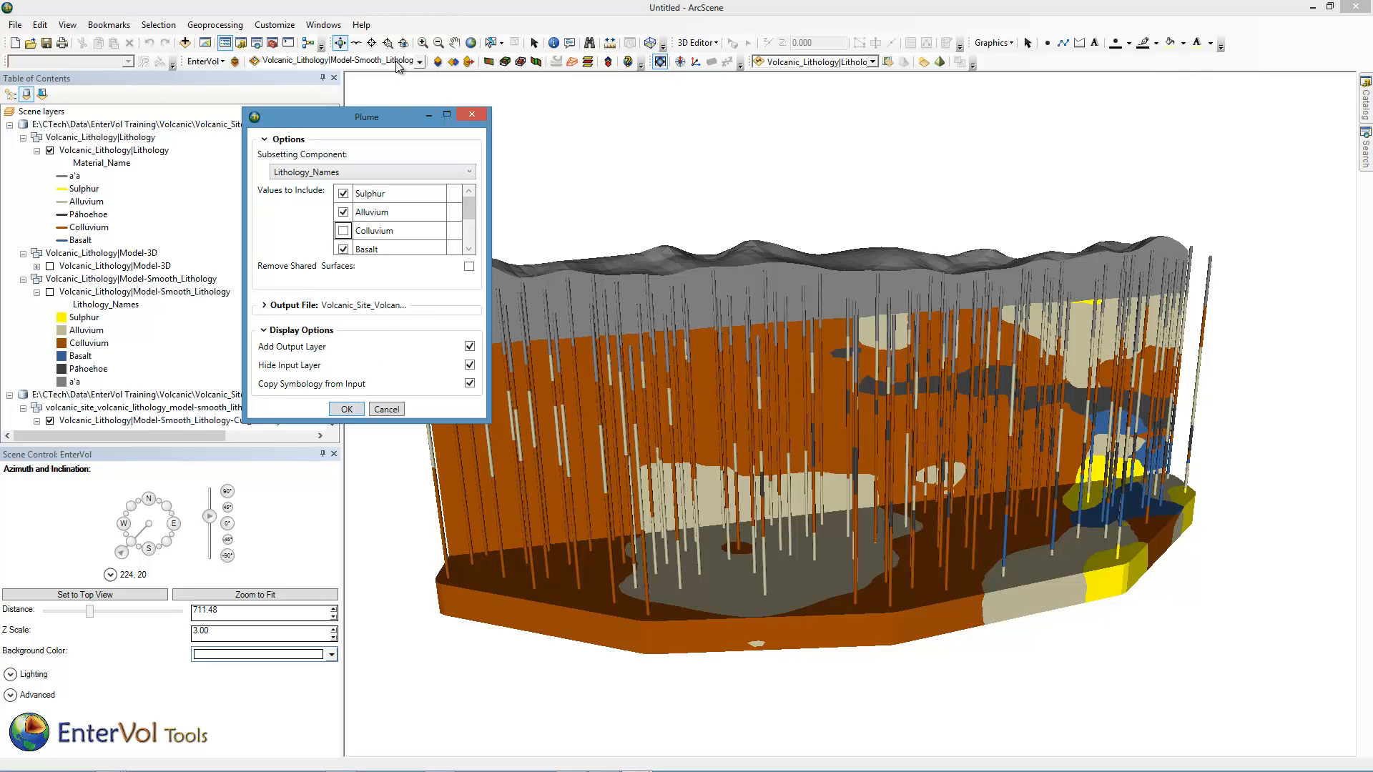
left_click(346, 410)
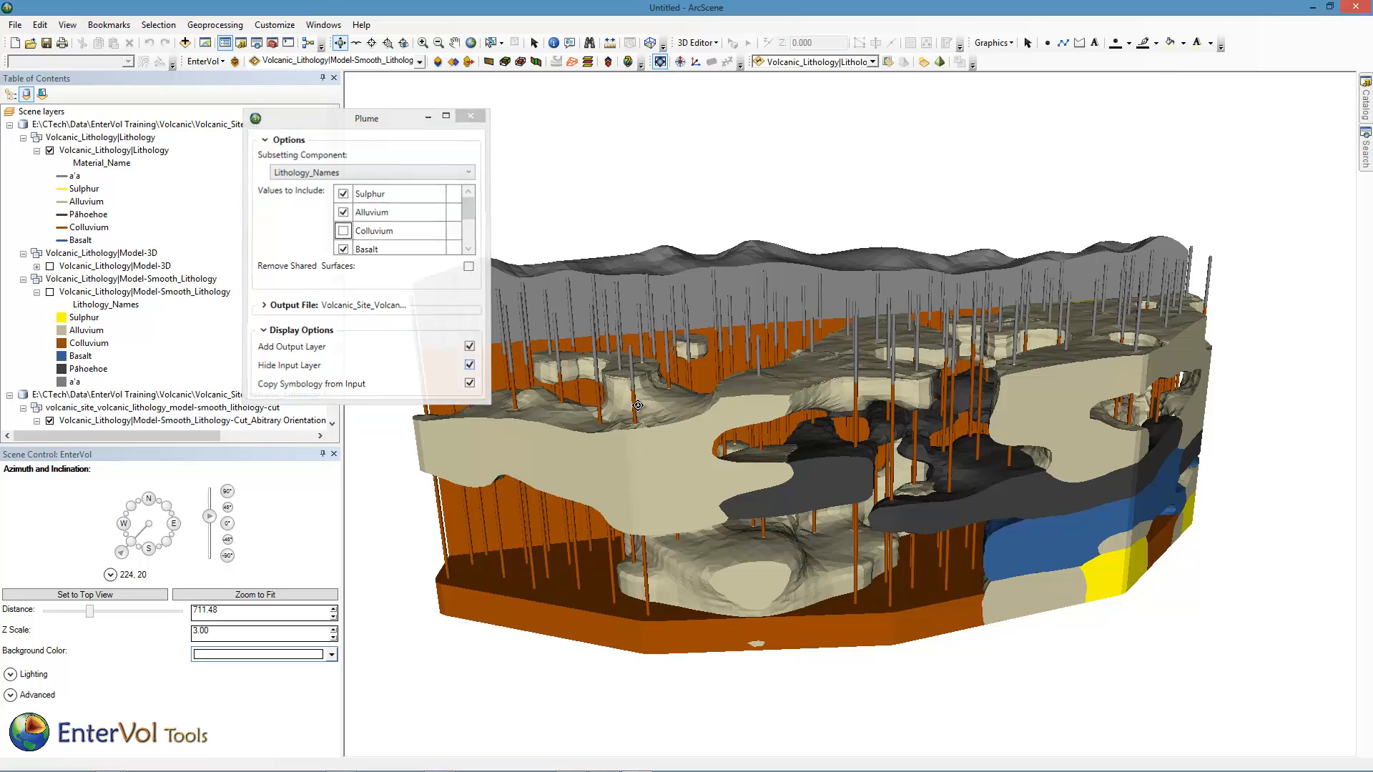
Inspect the arbitrary-orientation cut layer's properties and its General description, then orbit the scene.
left_click_drag(656, 405, 1054, 413)
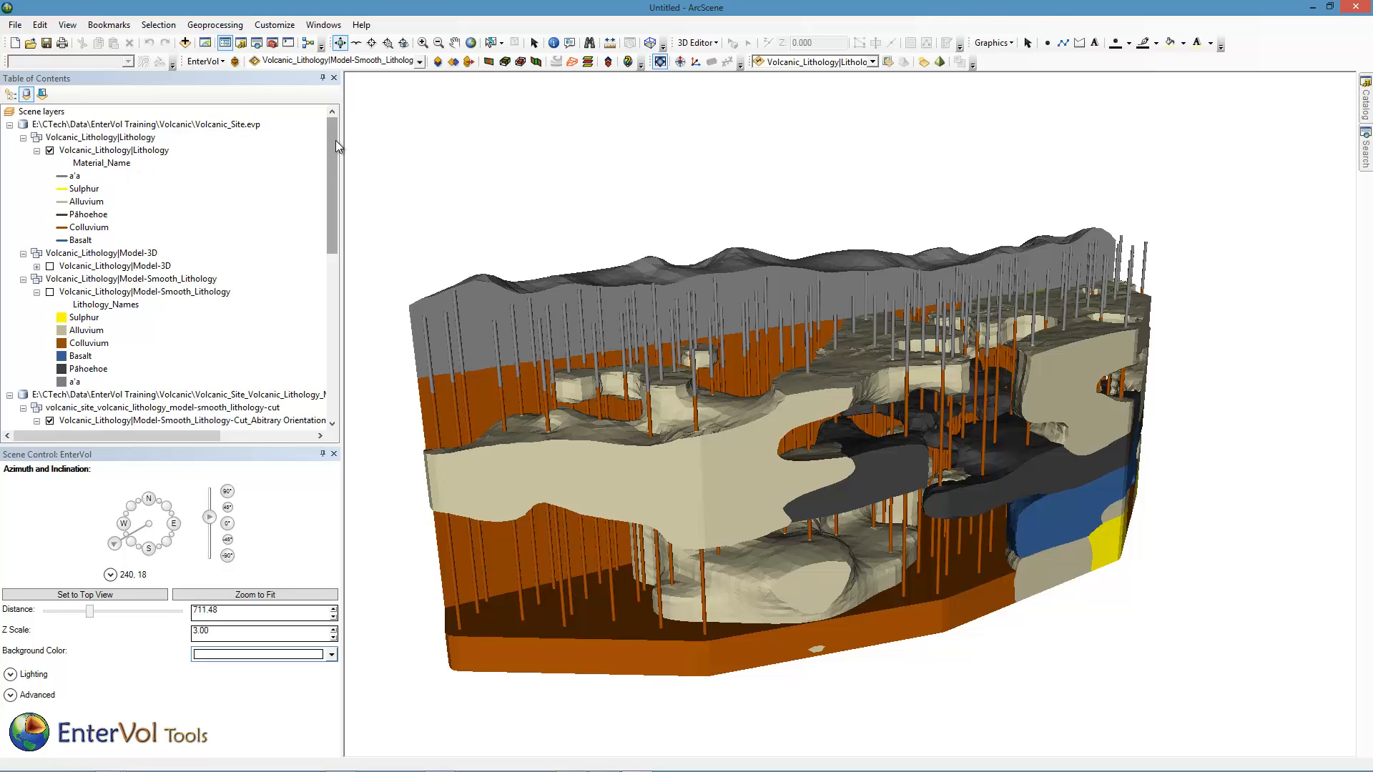
left_click_drag(336, 141, 341, 201)
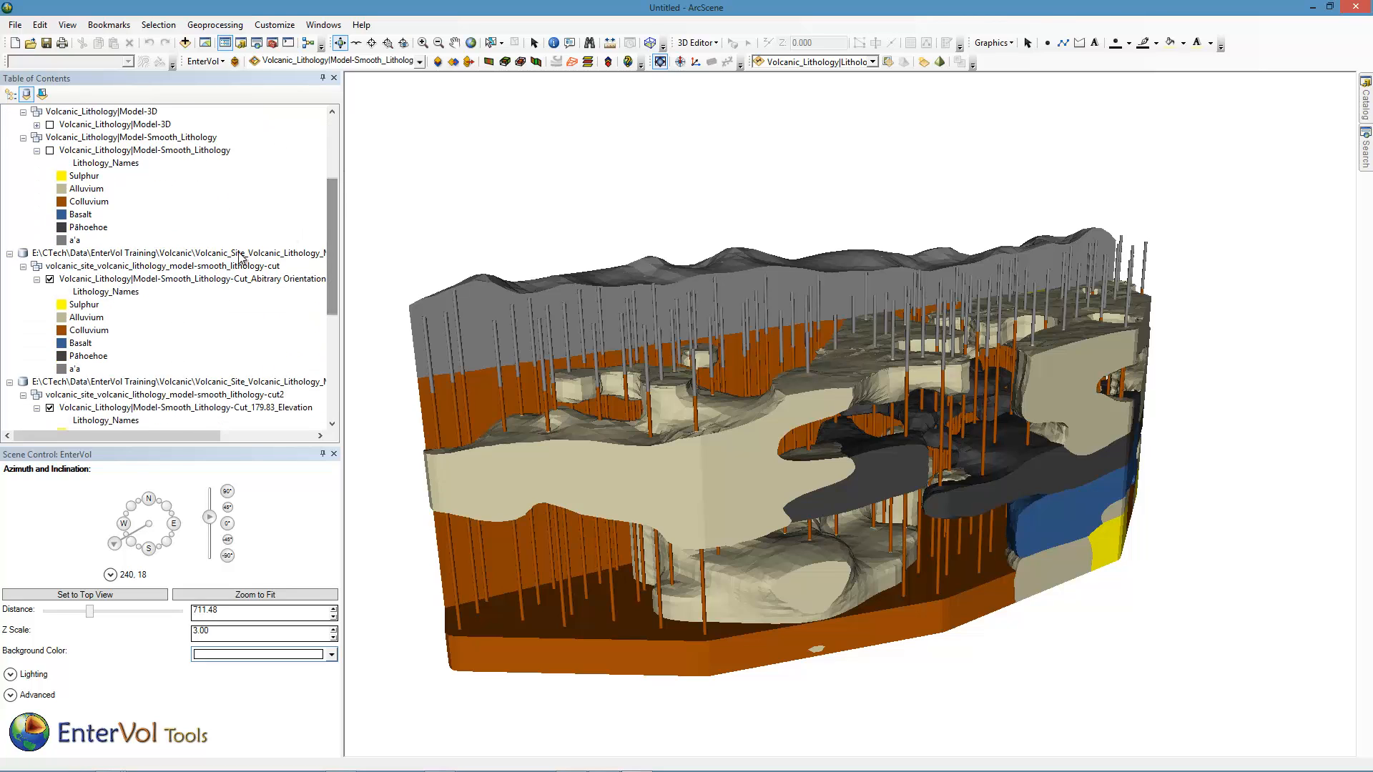
right_click(70, 279)
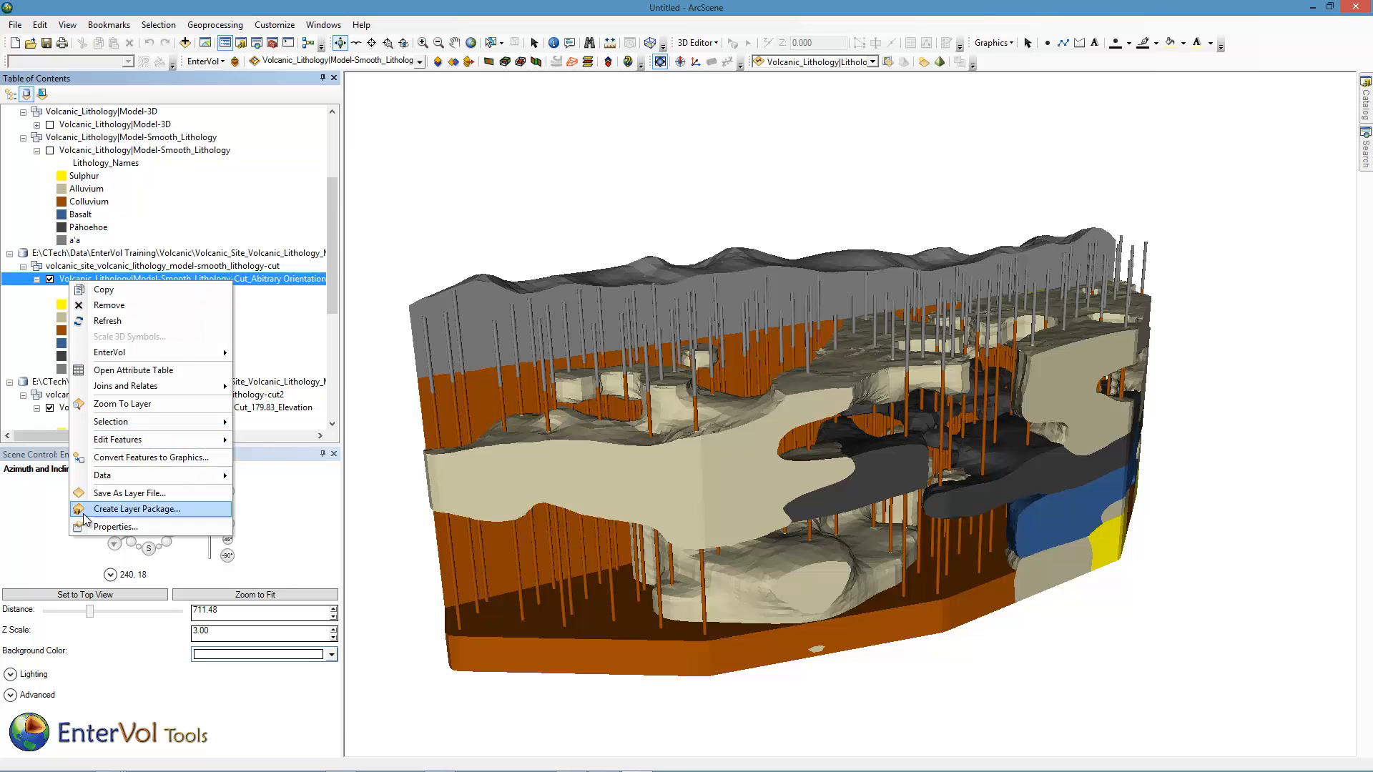
left_click(103, 527)
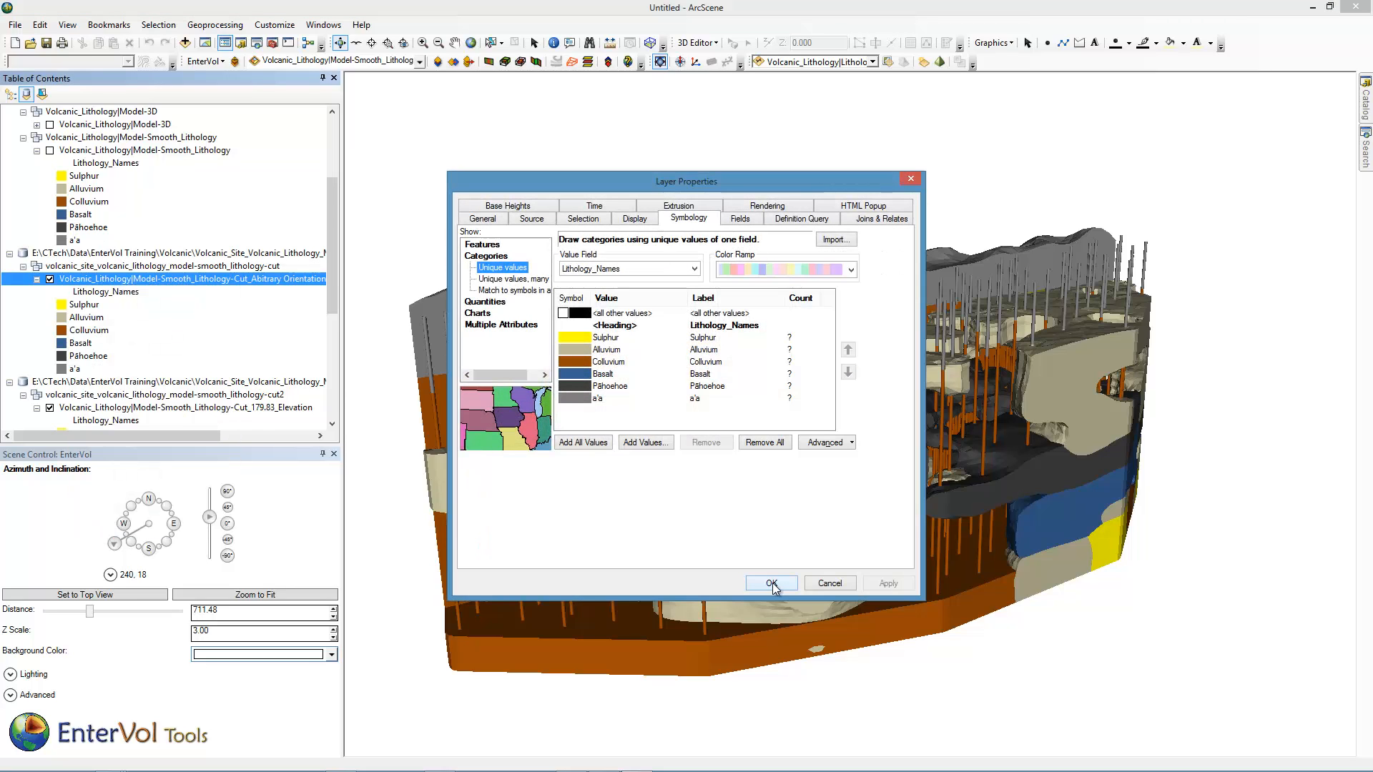
left_click(491, 224)
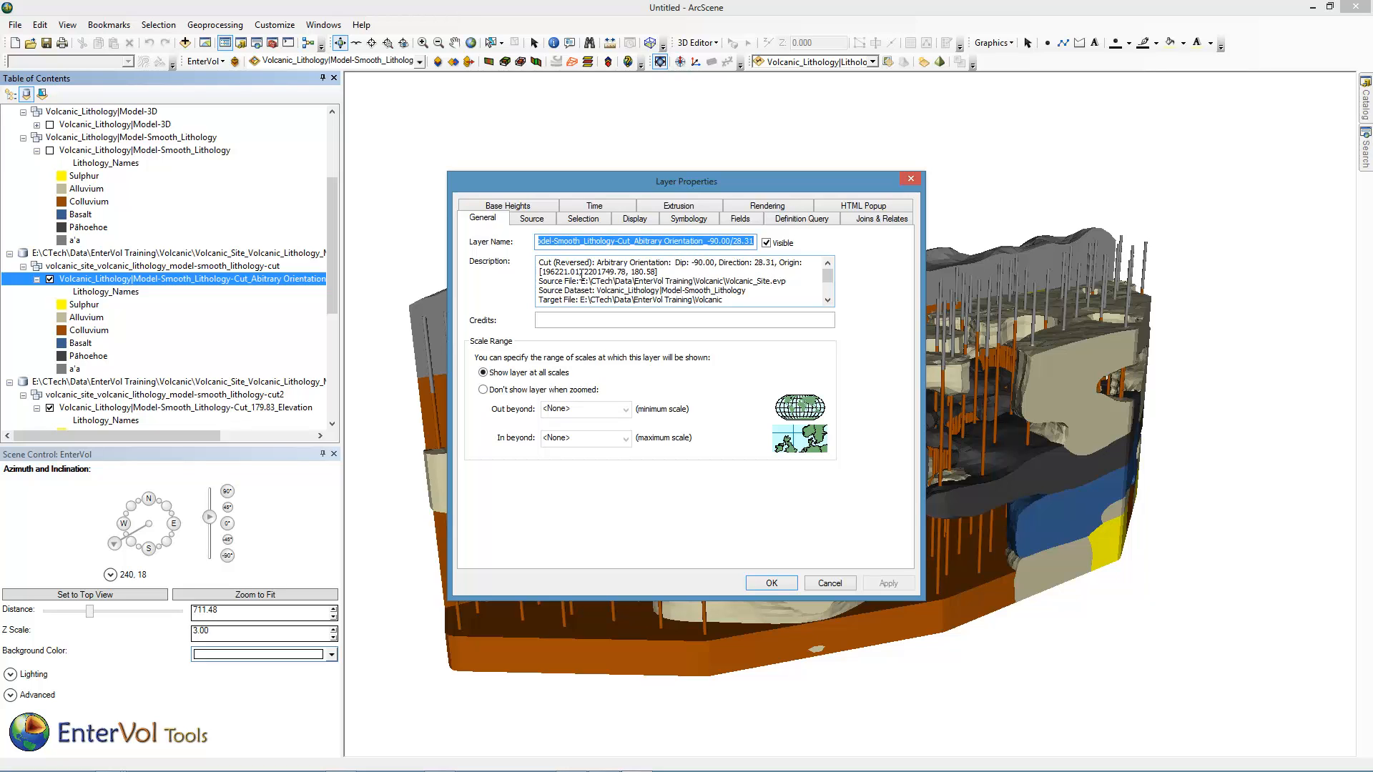
left_click_drag(829, 276, 830, 287)
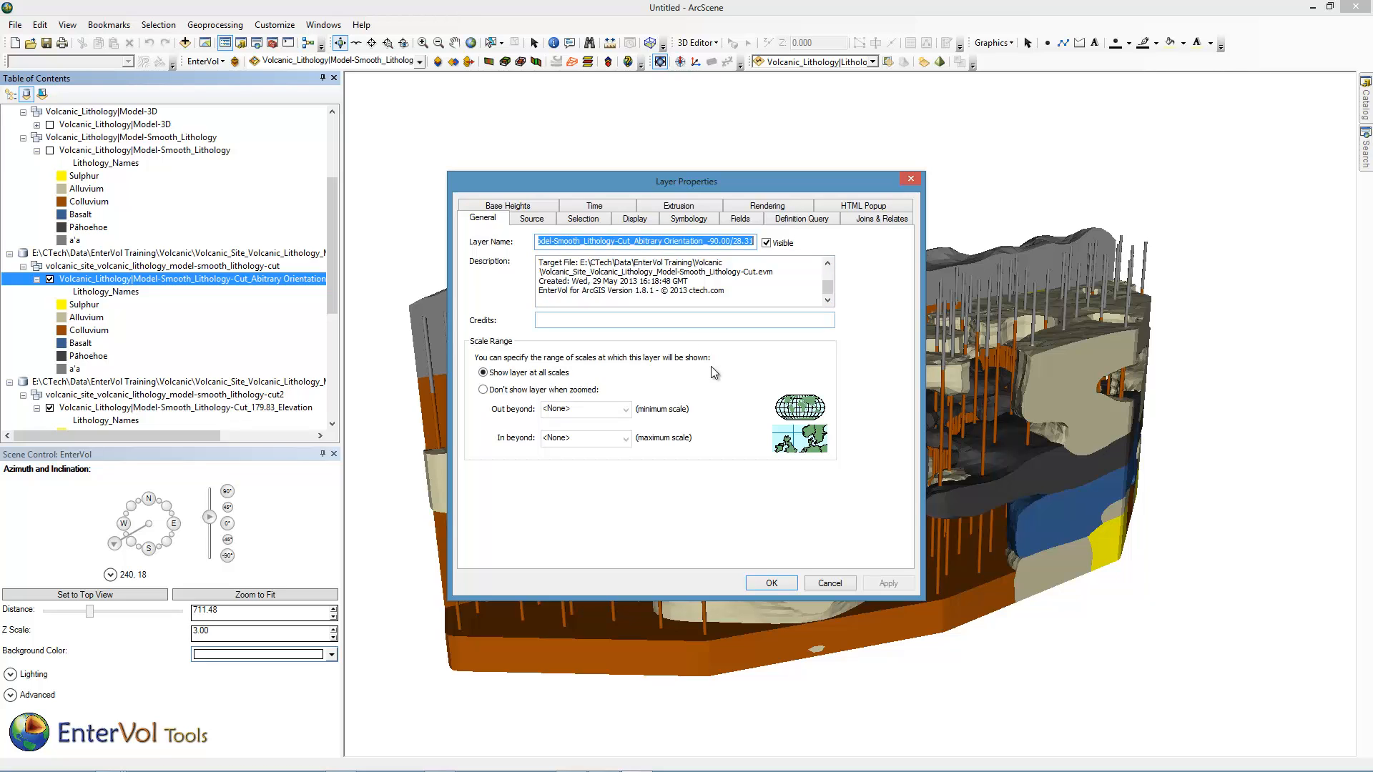
left_click(772, 583)
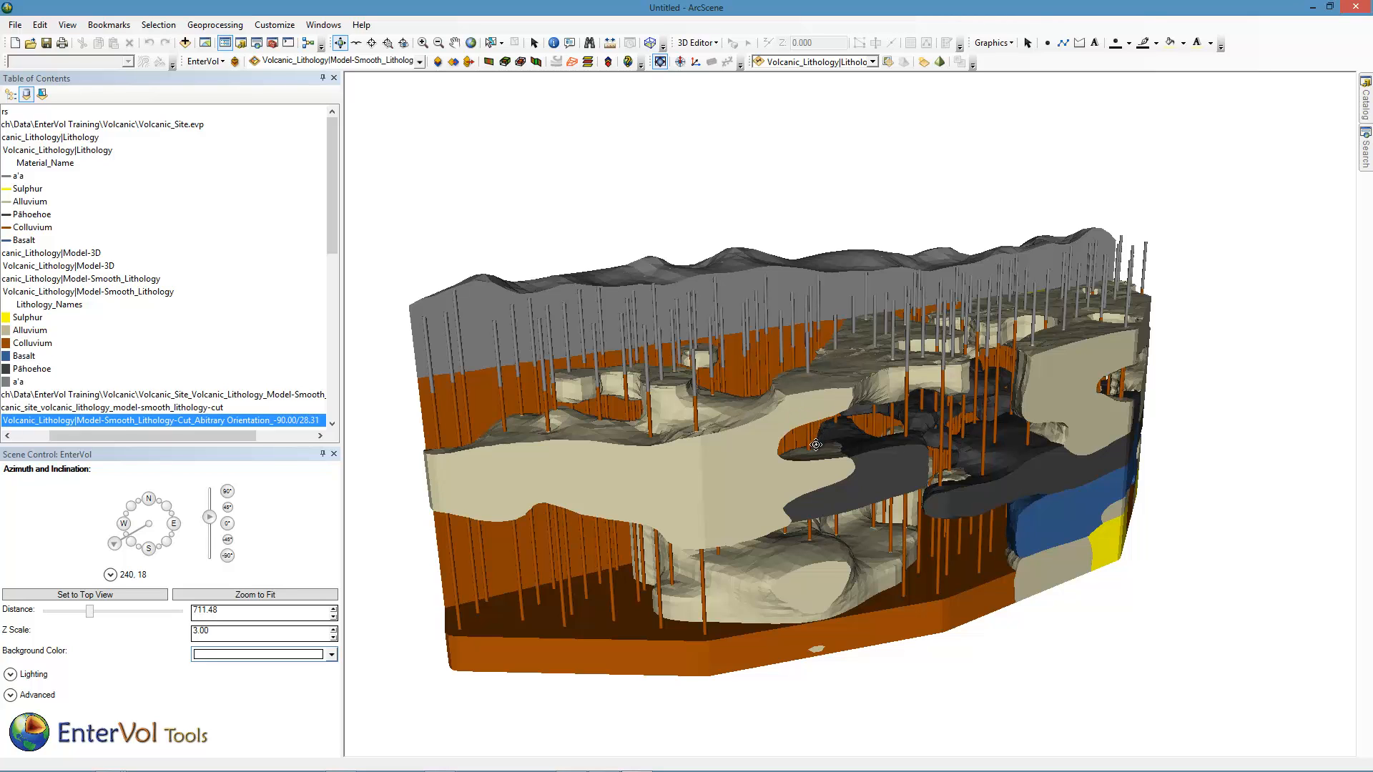
left_click_drag(805, 473, 723, 466)
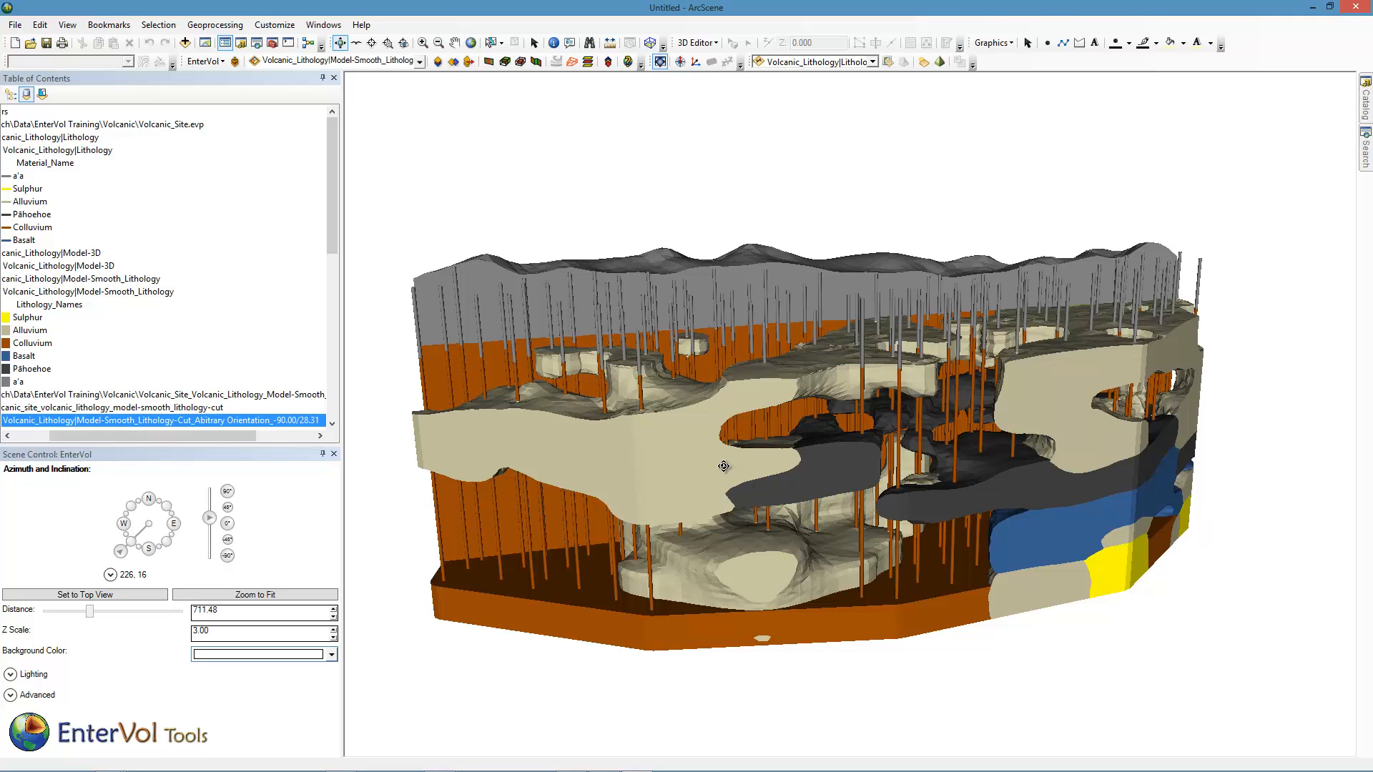